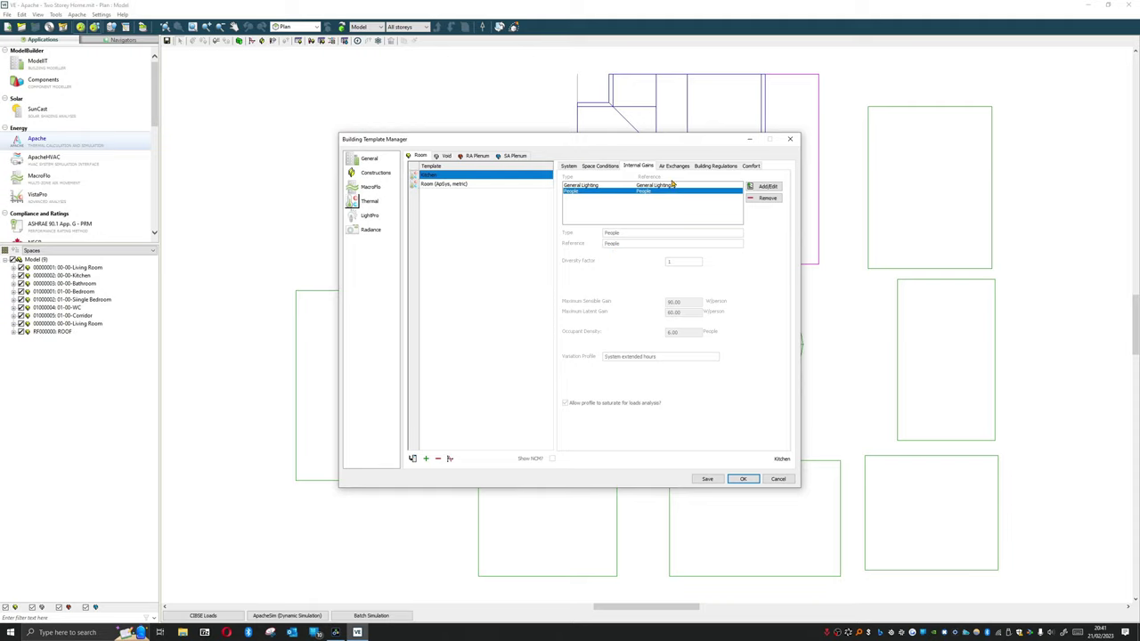
Step: Leave the Building Template Manager and open the project profiles database from the Apache application
left_click(670, 165)
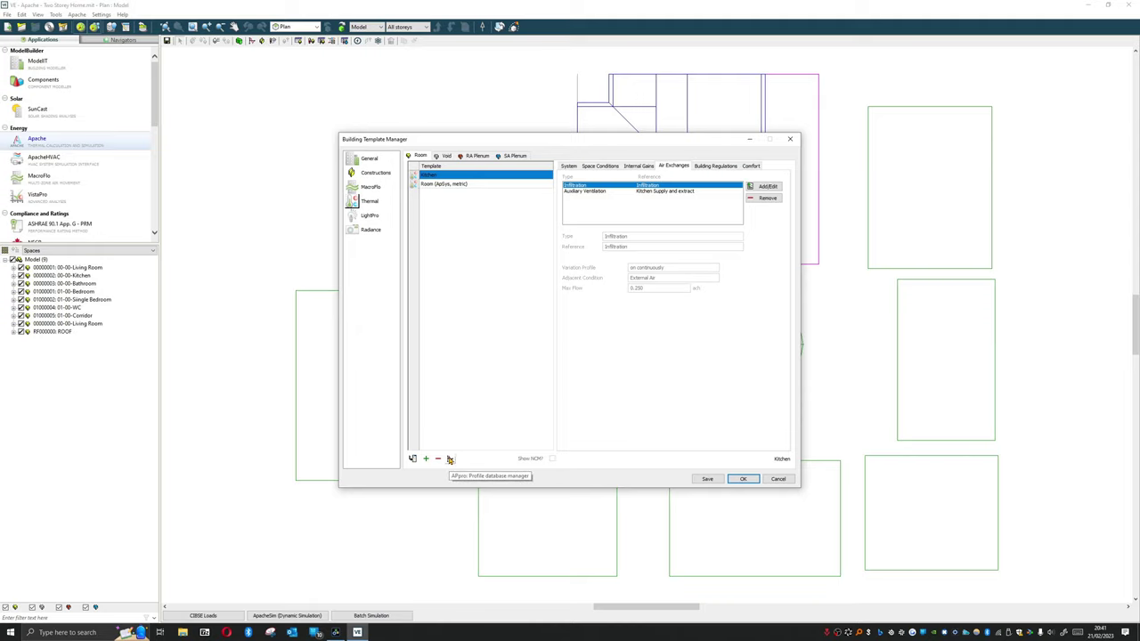
left_click(789, 139)
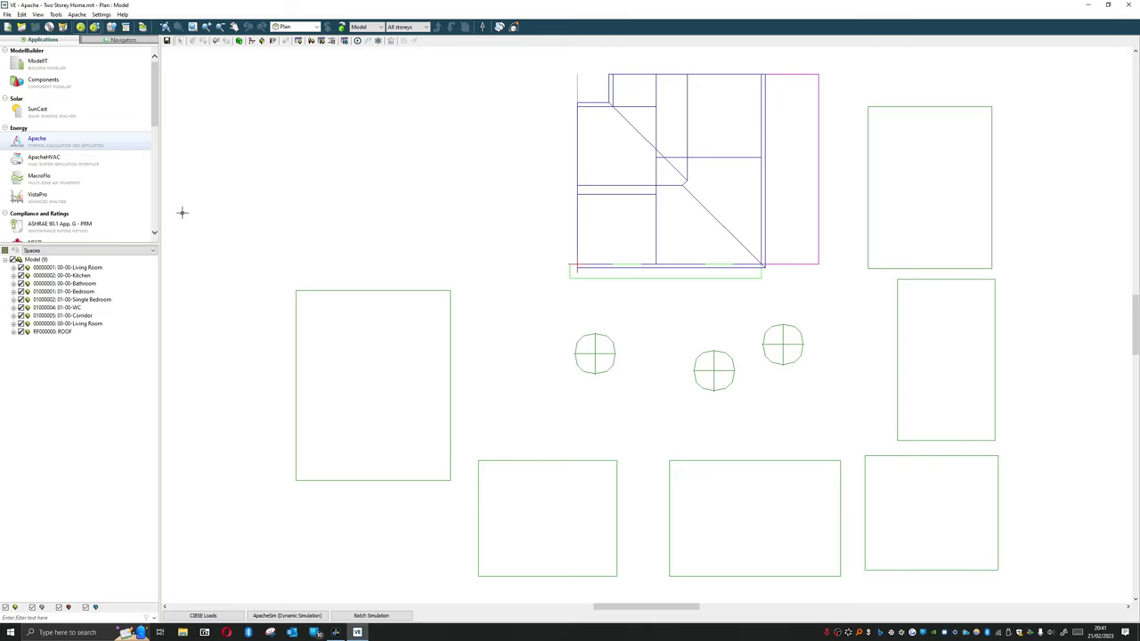
left_click(93, 203)
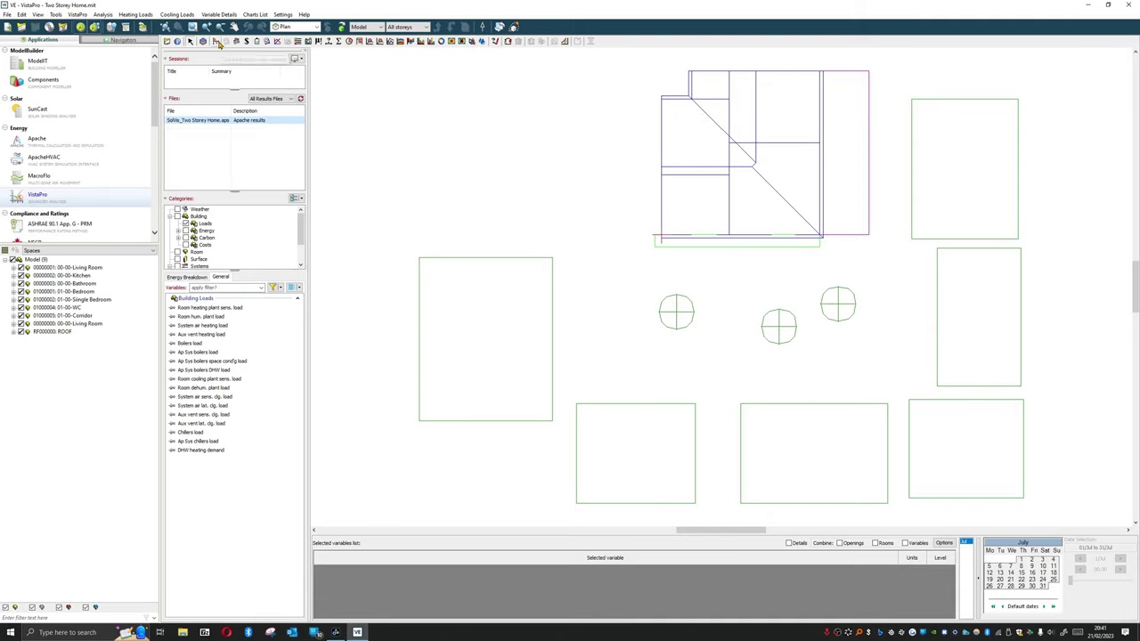
left_click(40, 140)
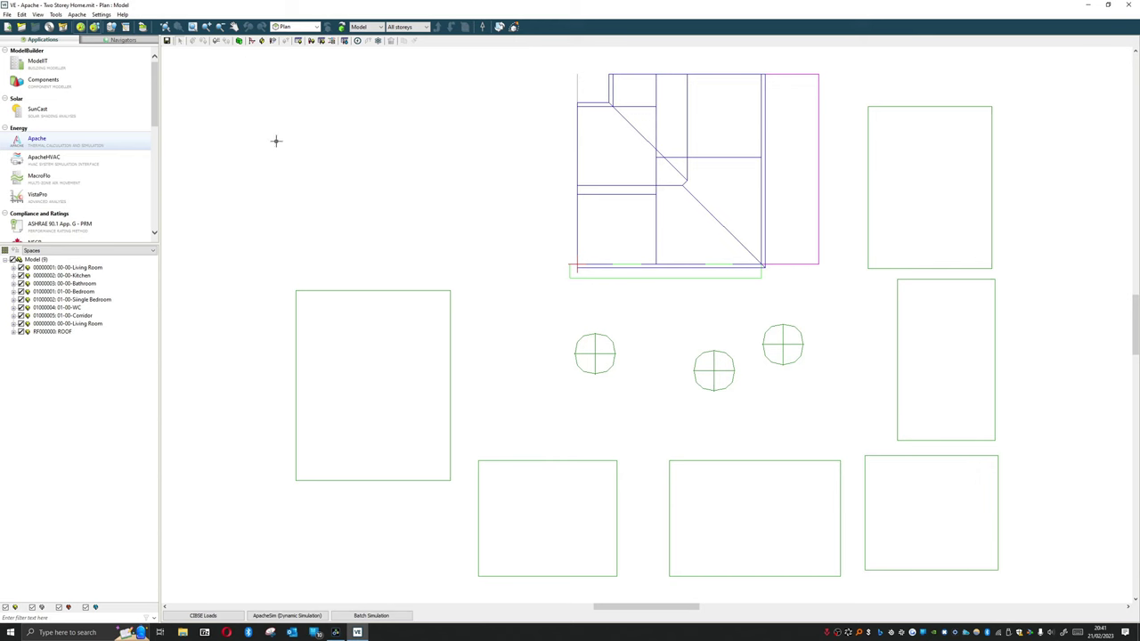
left_click(252, 40)
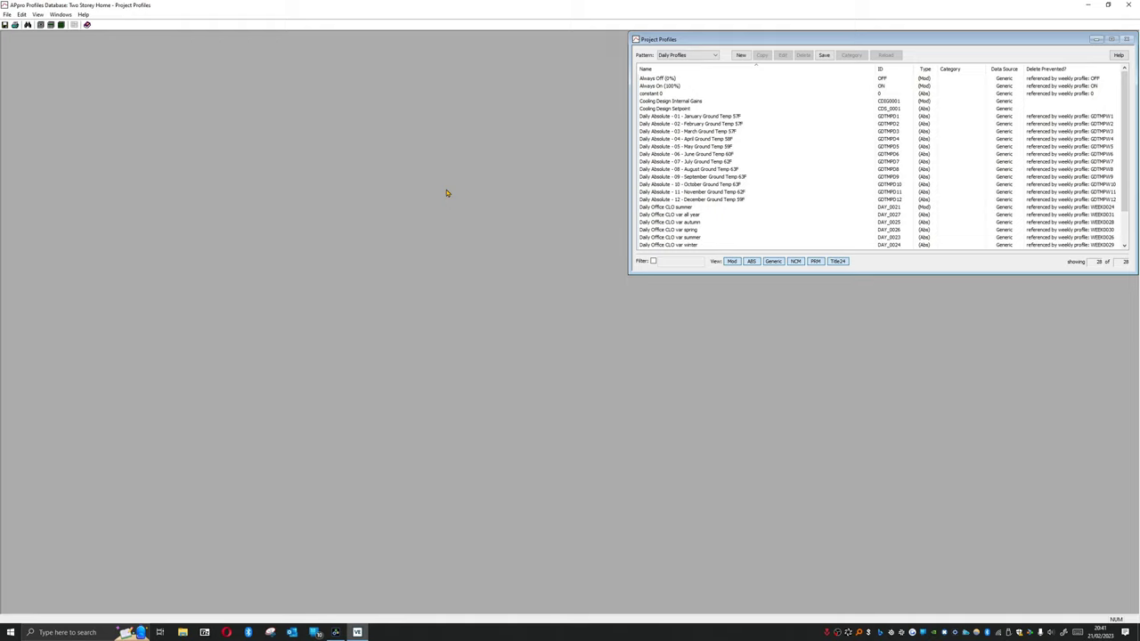
left_click_drag(872, 43, 468, 180)
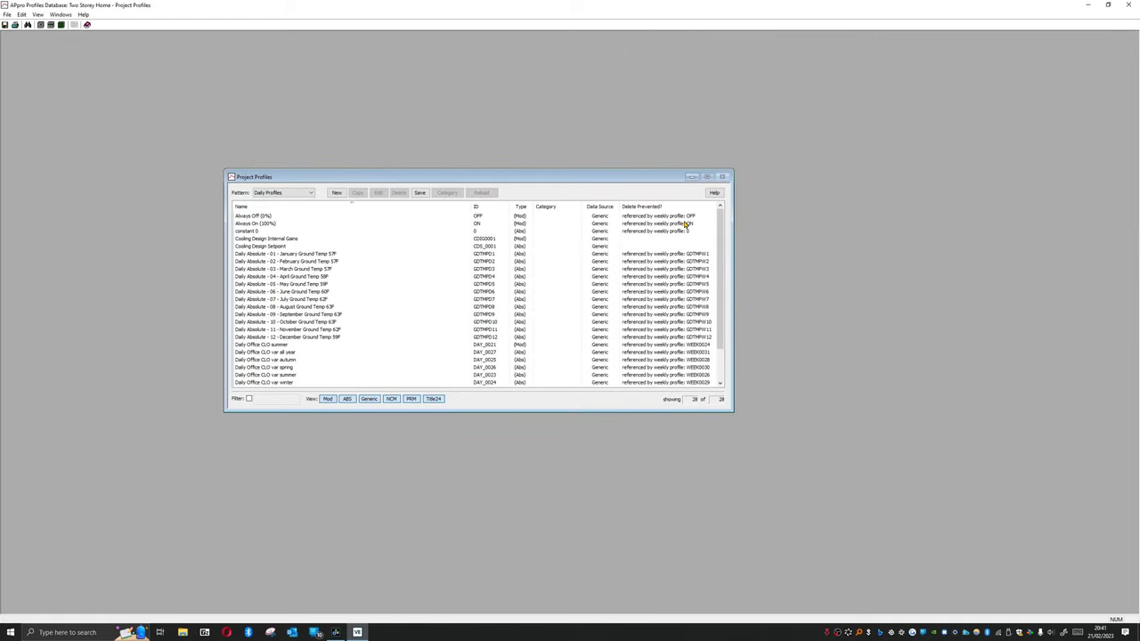
Step: Browse the daily, weekly and annual profile lists of the project
scroll(686, 240, "down", 2)
scroll(388, 292, "up", 2)
left_click(296, 194)
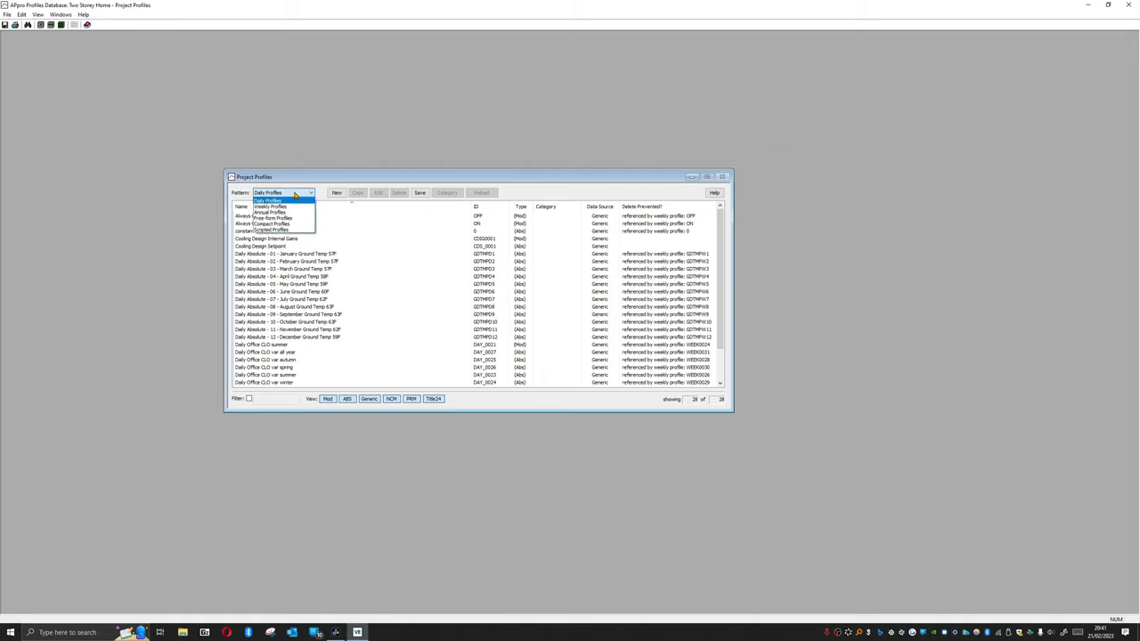
left_click(295, 195)
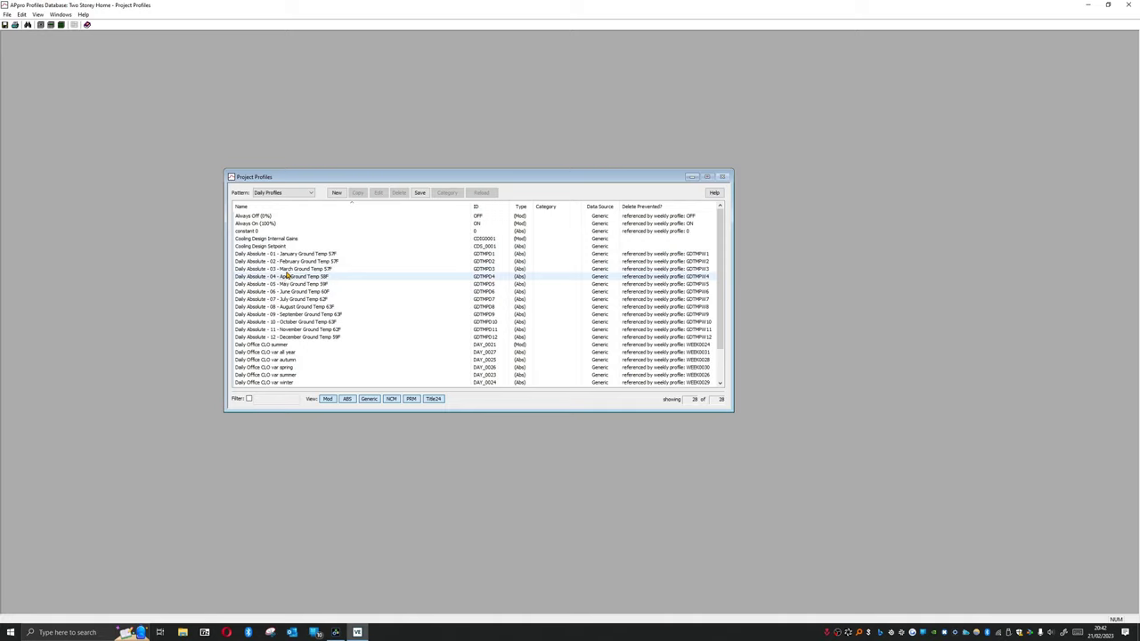
left_click(274, 194)
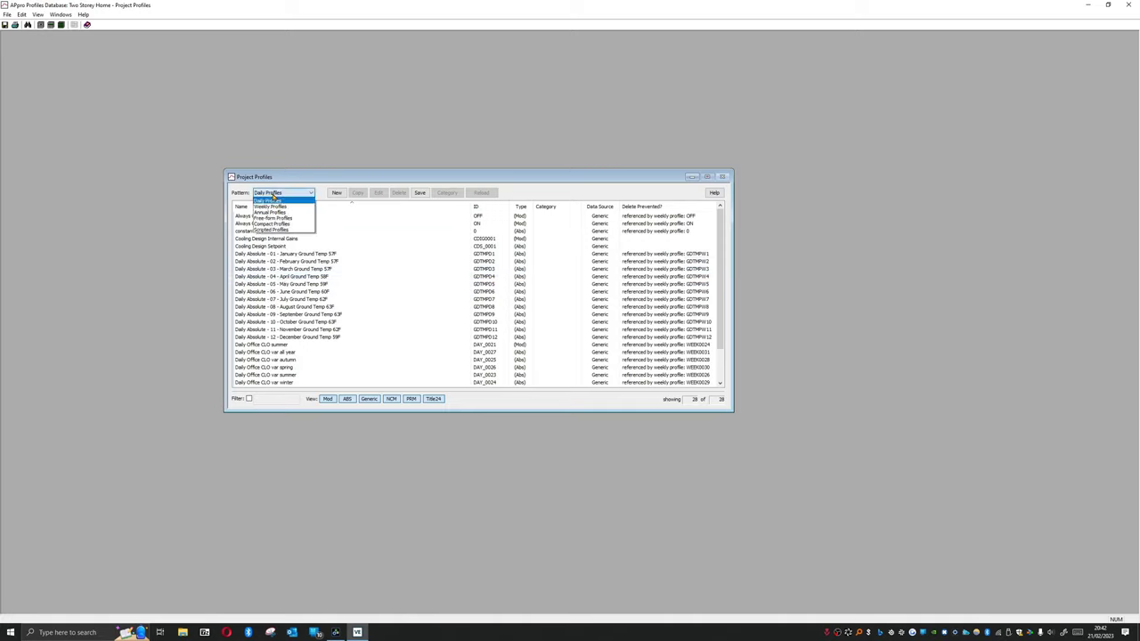
left_click(272, 205)
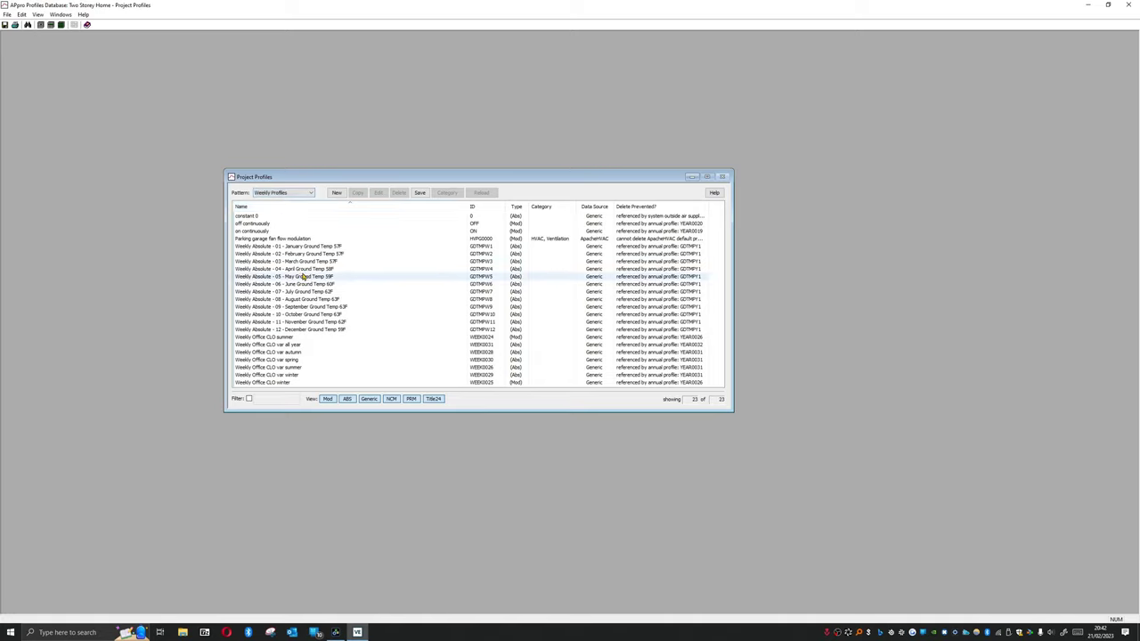
left_click(299, 195)
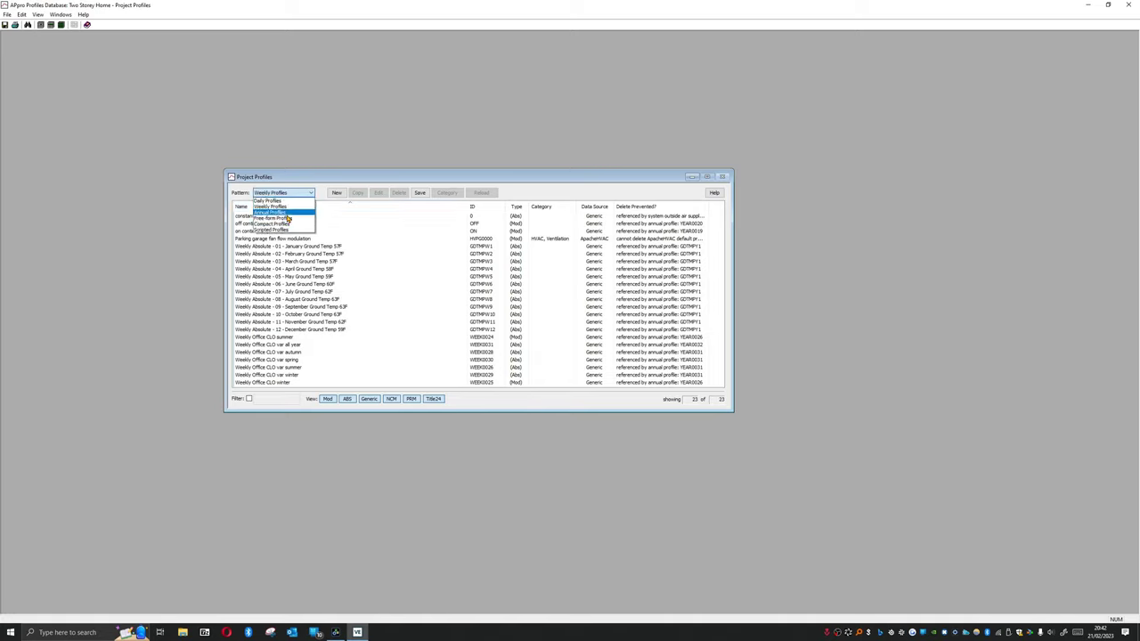
left_click(288, 213)
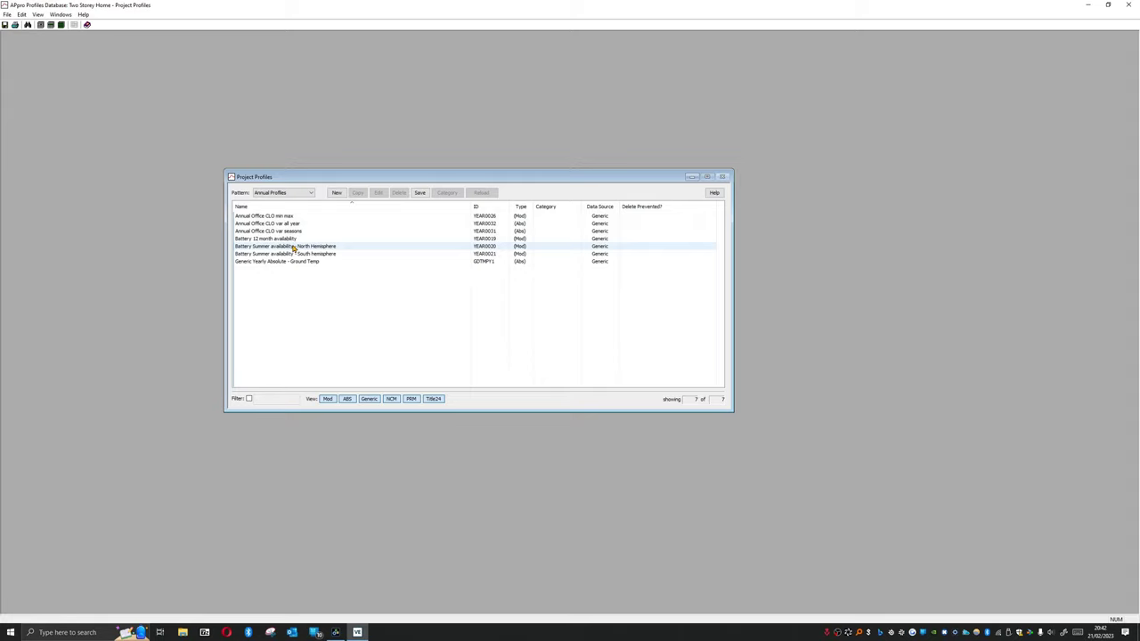
left_click(306, 196)
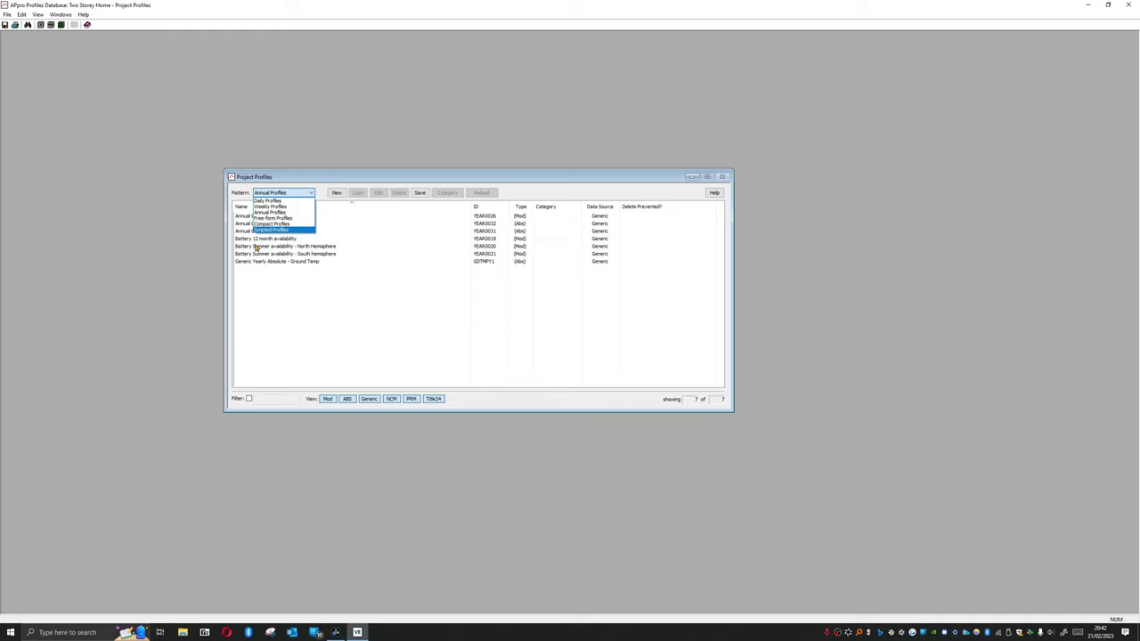
left_click(418, 328)
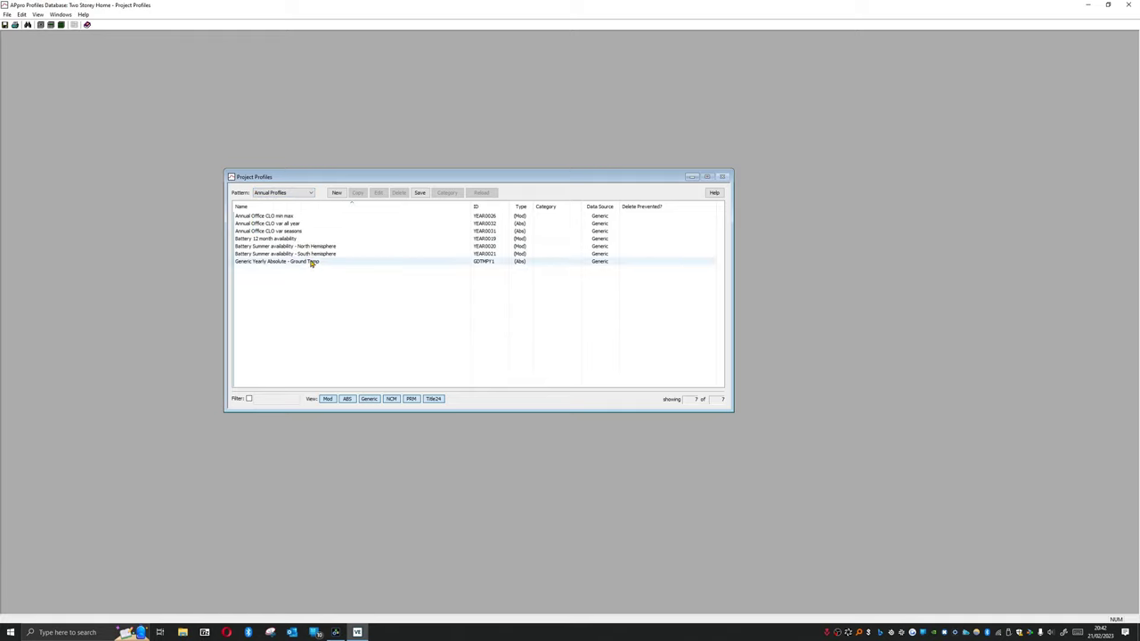
Step: View the project's free-form and compact profile lists
left_click(283, 193)
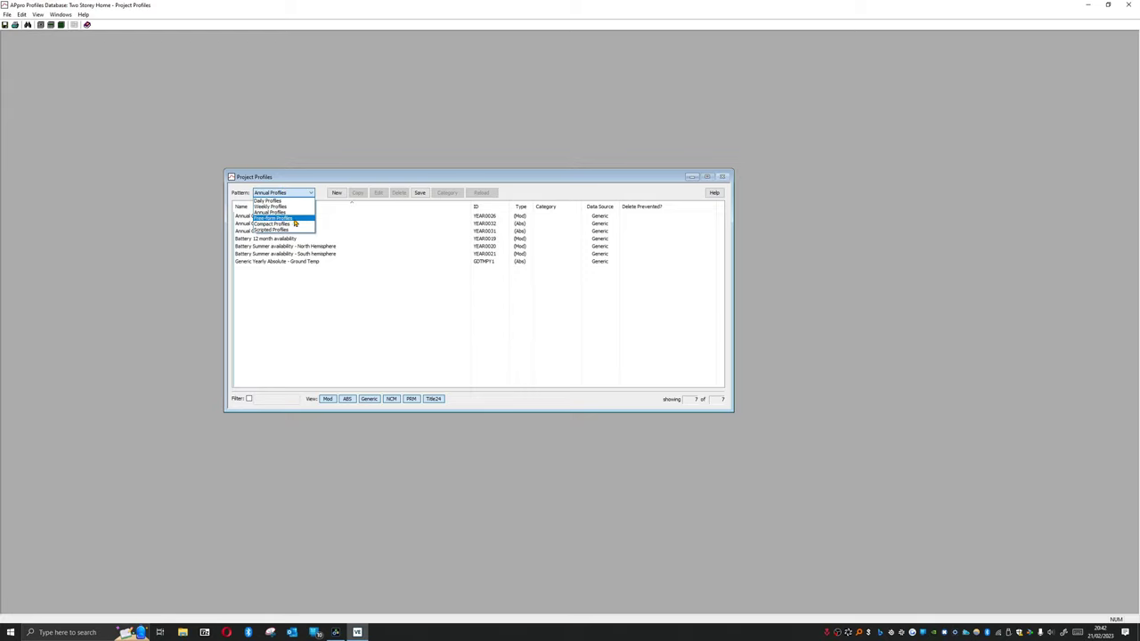
left_click(283, 217)
left_click(292, 193)
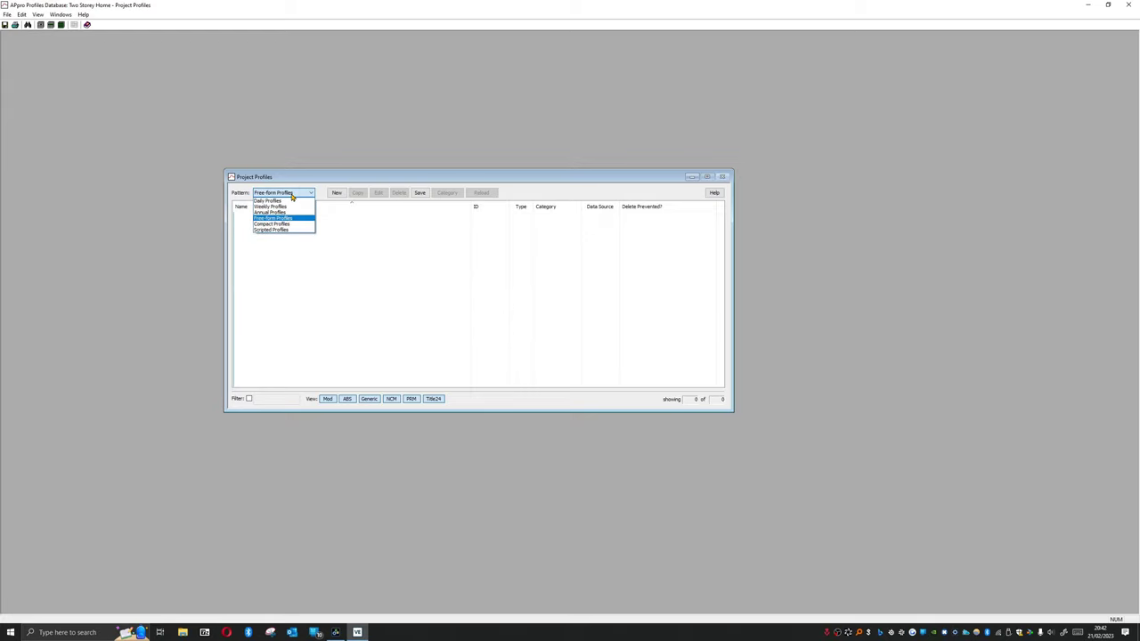
left_click(284, 223)
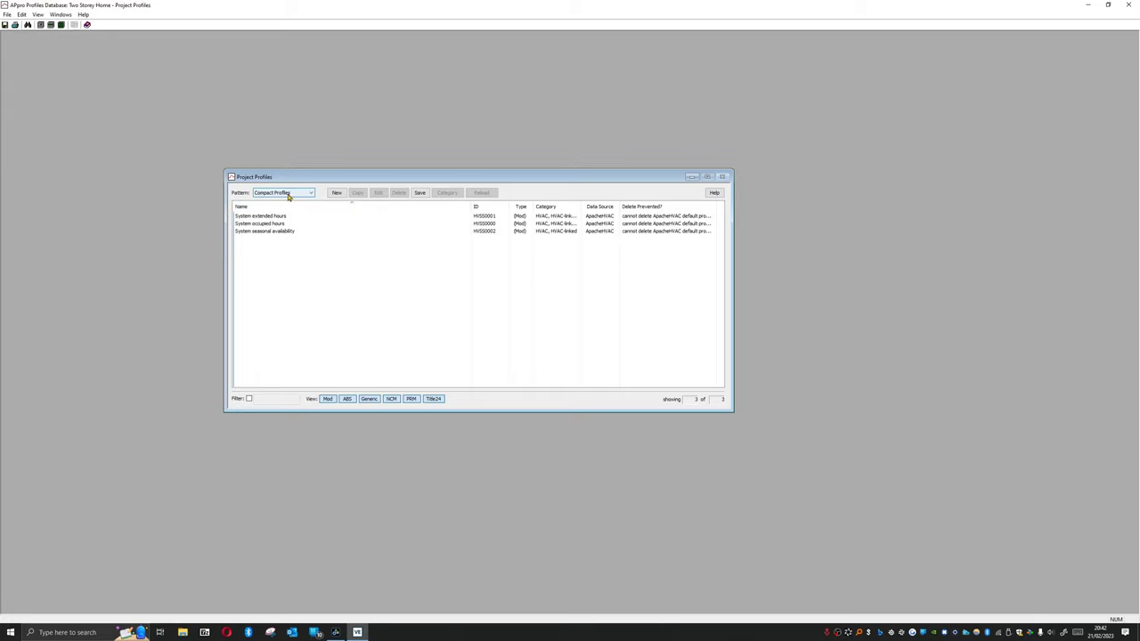
Step: Create a new daily profile and place its editor beside the project profiles list
left_click(289, 195)
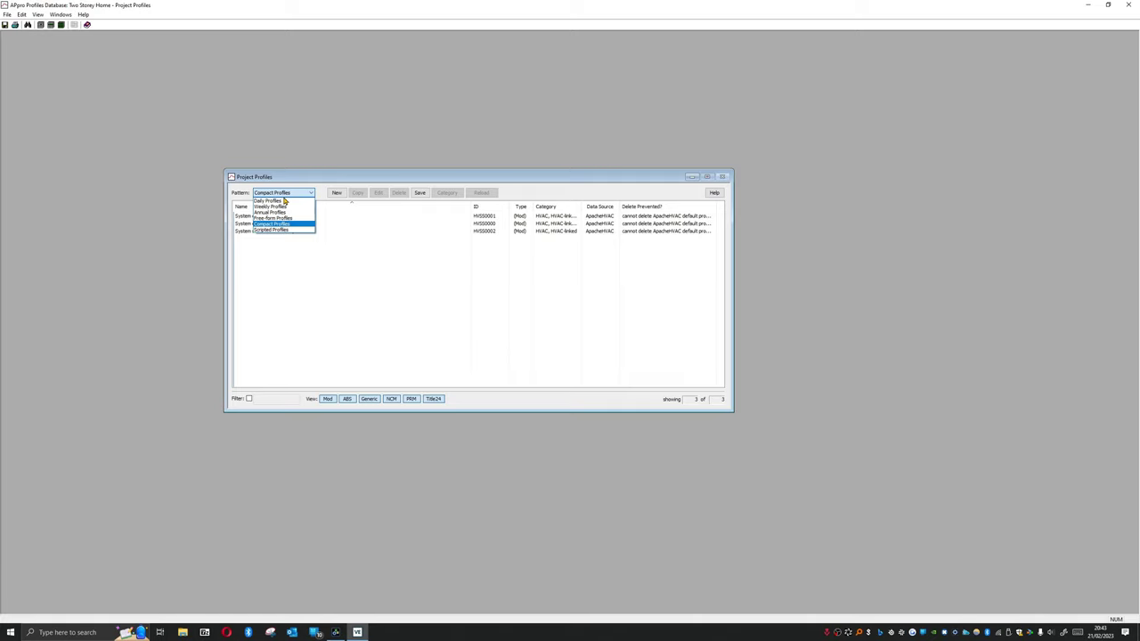
left_click(300, 201)
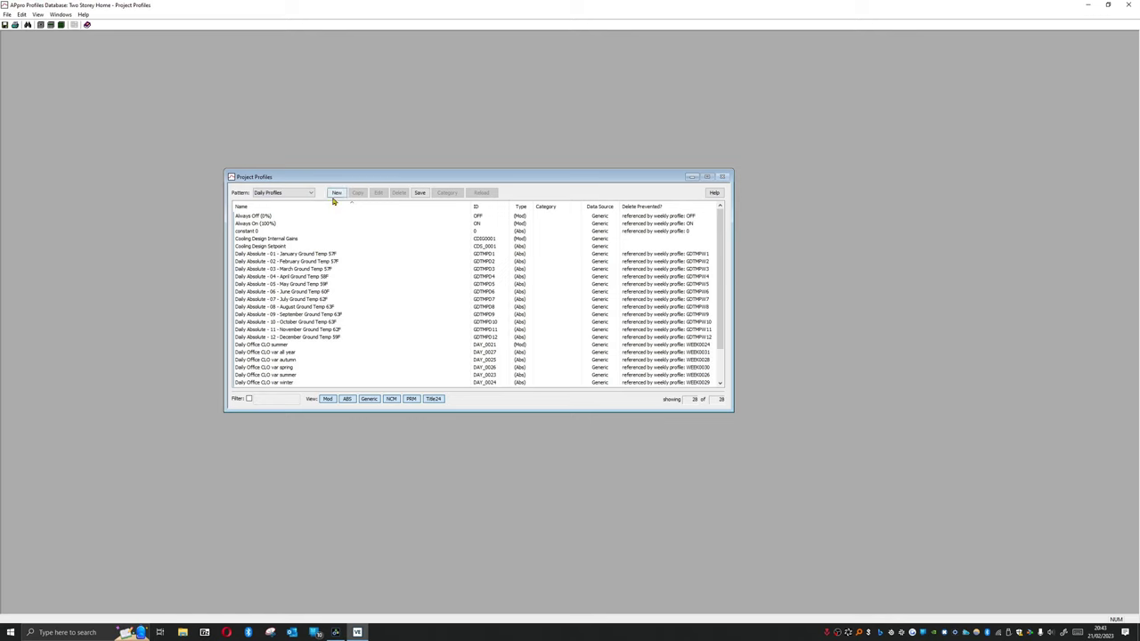
scroll(401, 322, "down", 1)
scroll(305, 322, "down", 1)
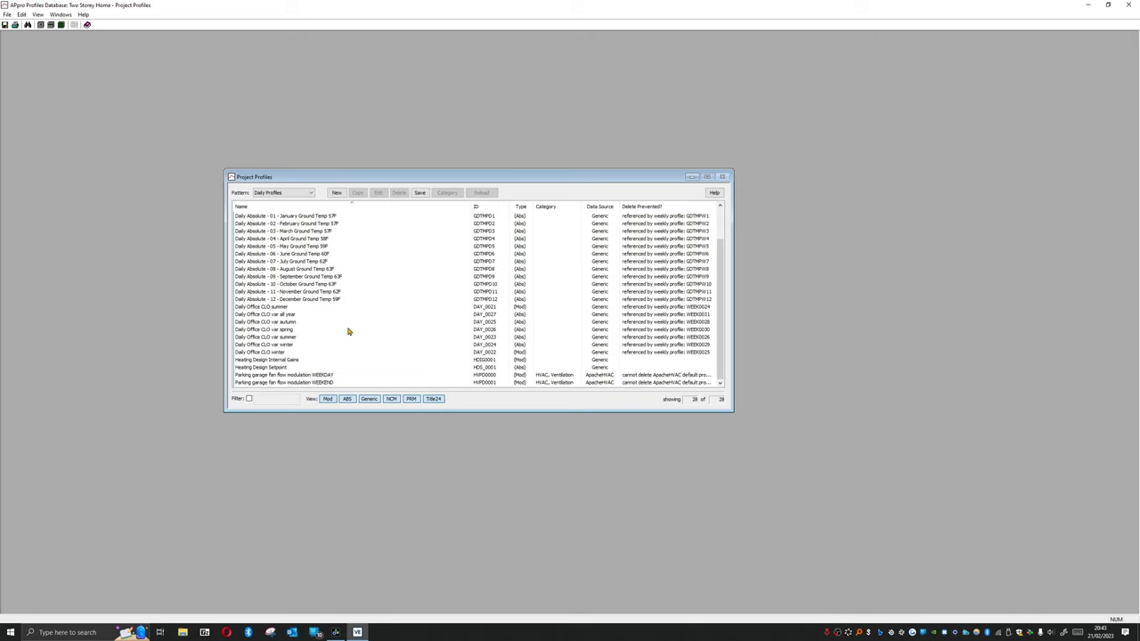
scroll(333, 318, "up", 2)
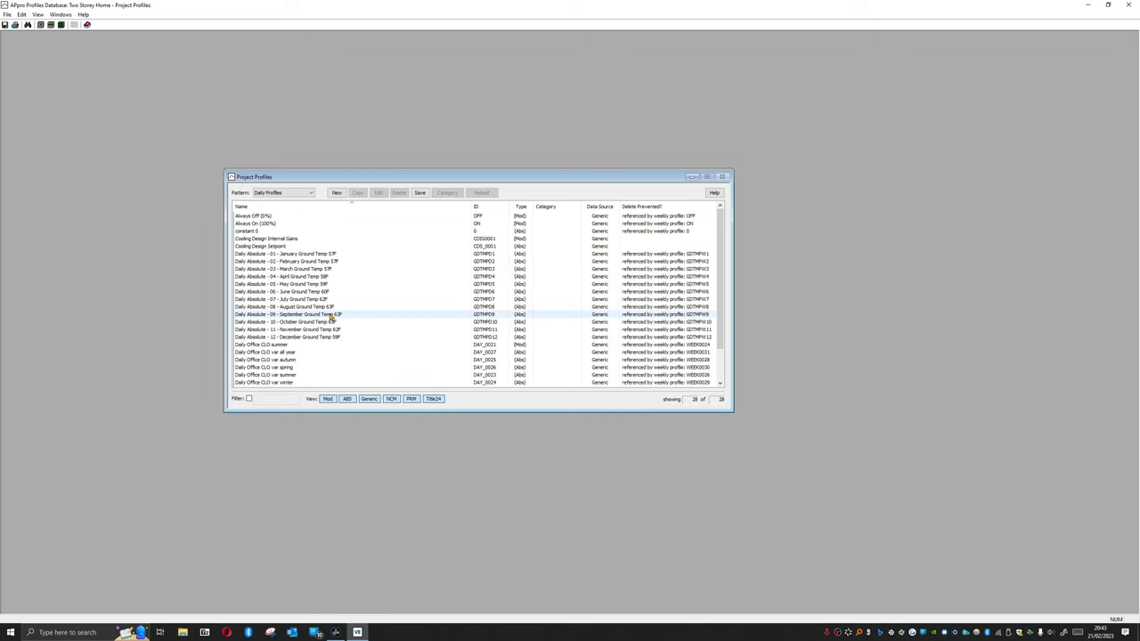
left_click(337, 193)
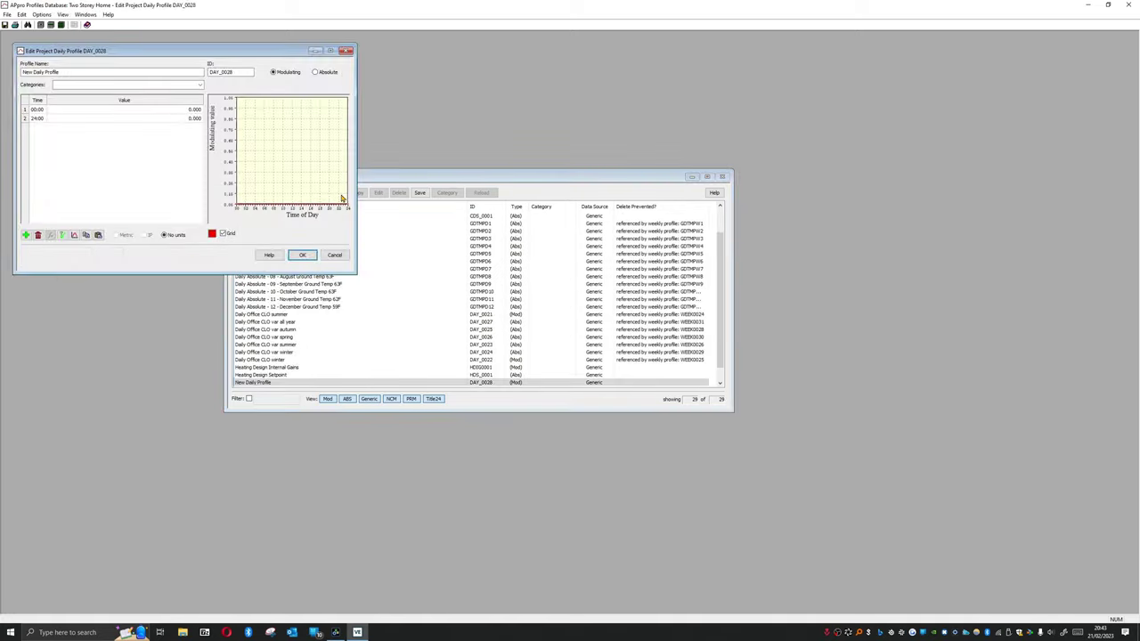
left_click_drag(456, 183, 661, 164)
left_click_drag(257, 56, 321, 164)
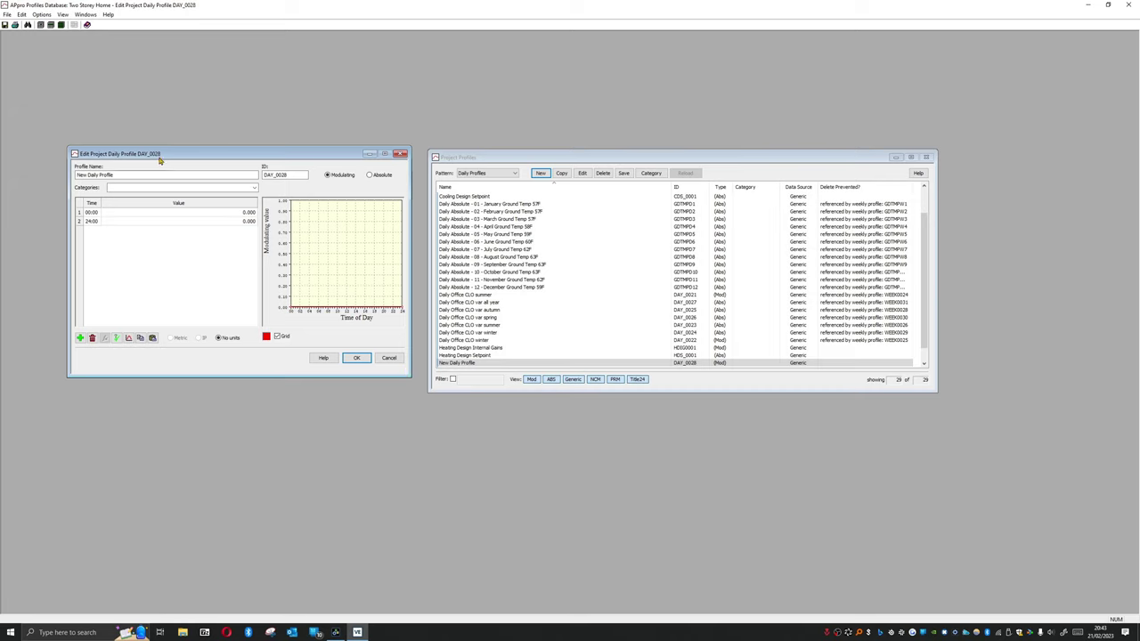
left_click_drag(160, 160, 144, 173)
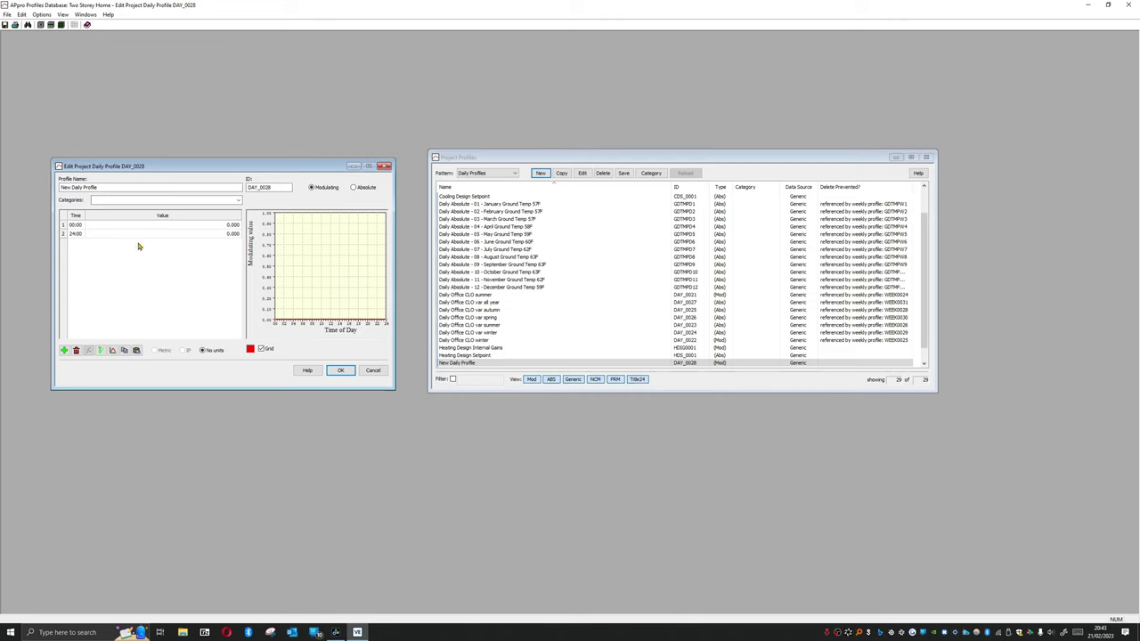
Step: Name the new daily profile "Daily Kitchen System"
left_click(152, 187)
left_click_drag(151, 187, 63, 211)
type("Daily Kitchen System")
left_click(248, 187)
left_click_drag(281, 185, 249, 185)
Step: Compare the Modulating and Absolute types for the profile and leave it set to Absolute
left_click(326, 187)
left_click(360, 187)
left_click(353, 190)
left_click(314, 191)
left_click(356, 191)
left_click(315, 190)
left_click(354, 188)
Step: Set the profile's absolute values to 16 at 00:00 and 22 at 24:00
left_click(228, 226)
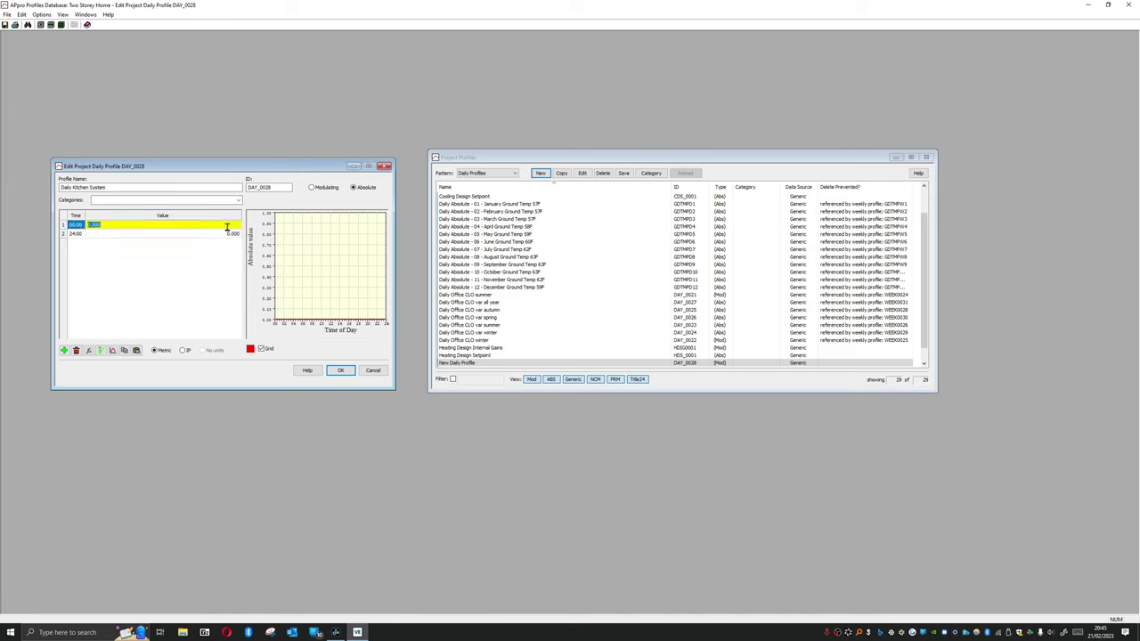
type("16")
key("Return")
left_click(217, 233)
type("22")
key("Return")
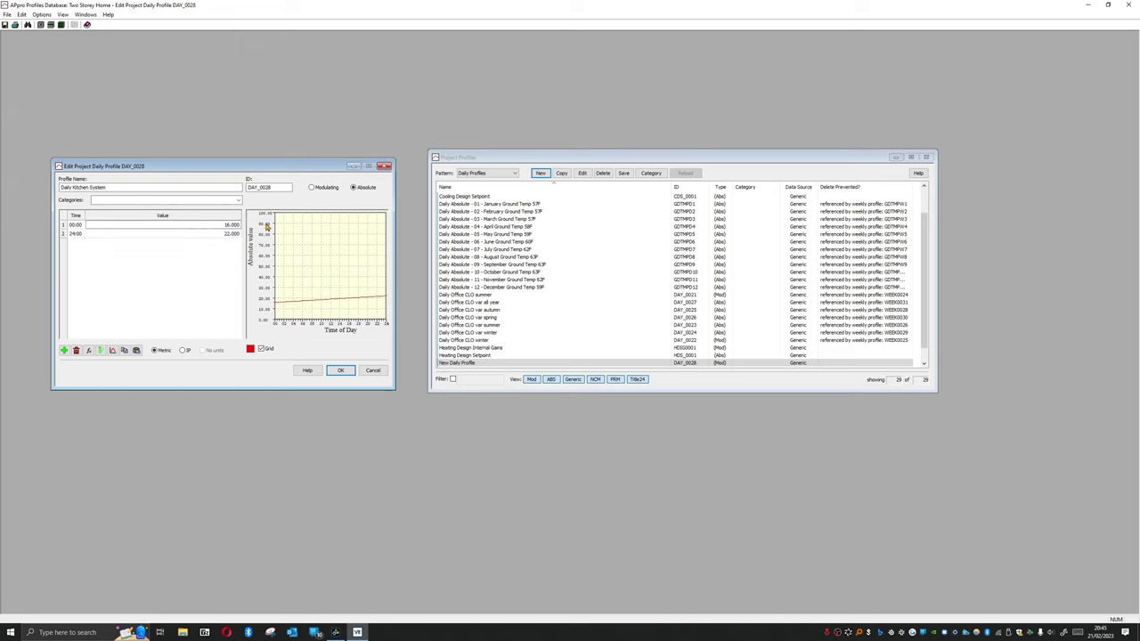
Step: Switch the profile back to Modulating and set its values at 00:00 and 24:00 to 0
left_click(330, 188)
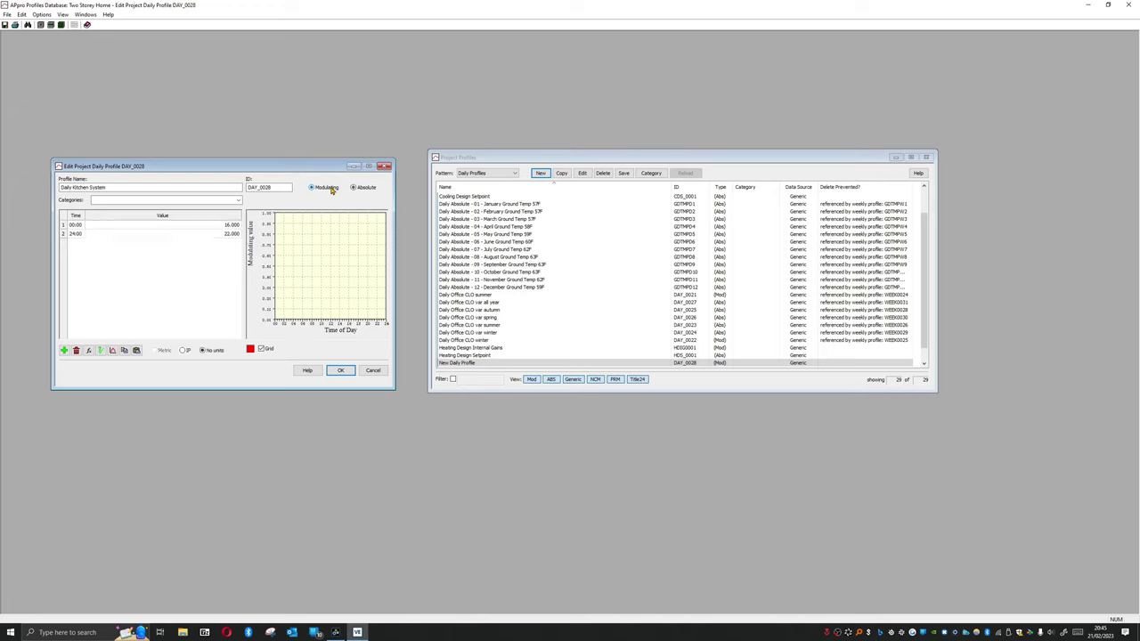
left_click(214, 225)
type("0")
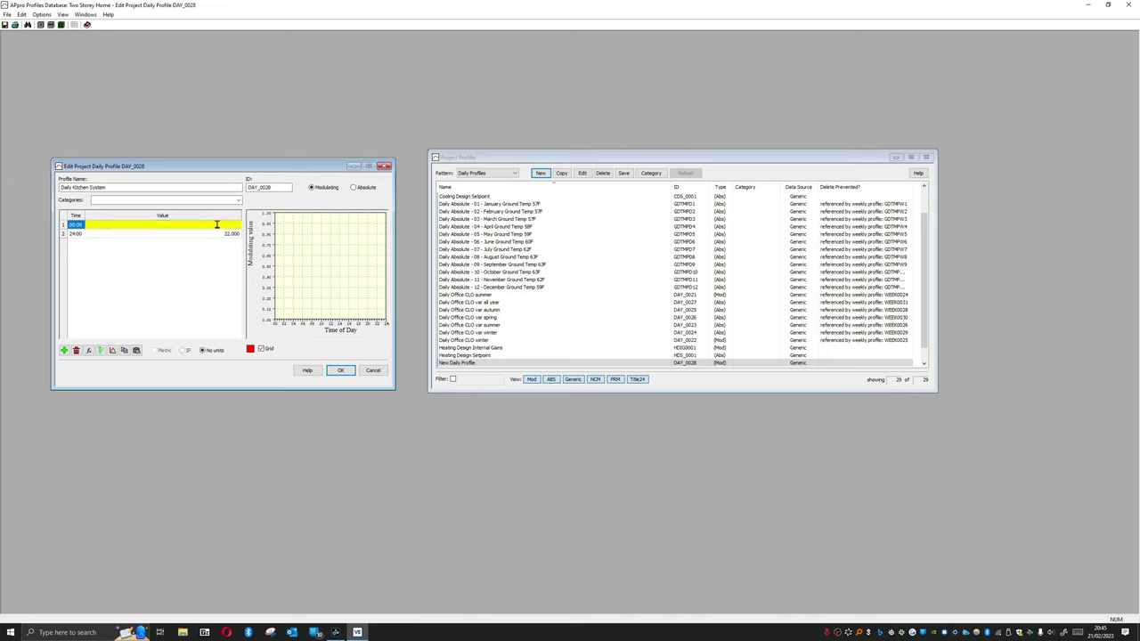
left_click(214, 232)
key("BackSpace")
type("0")
key("Return")
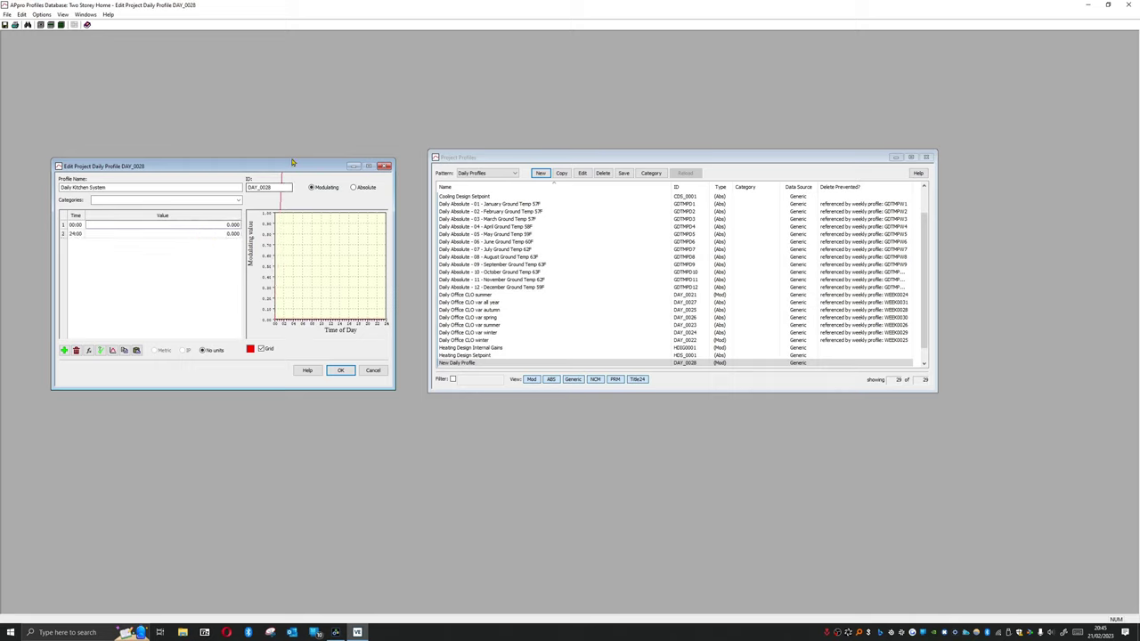
Step: Assign the categories Cooling, Equipment, Heating and HVAC to the Daily Kitchen System profile
left_click_drag(293, 167, 360, 170)
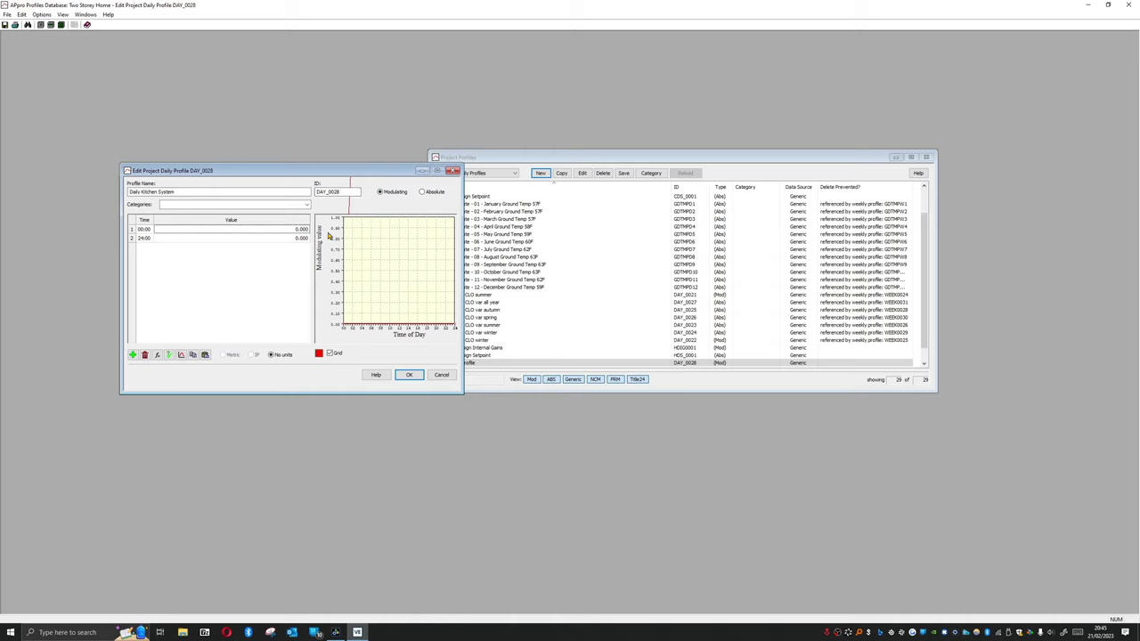
left_click(304, 205)
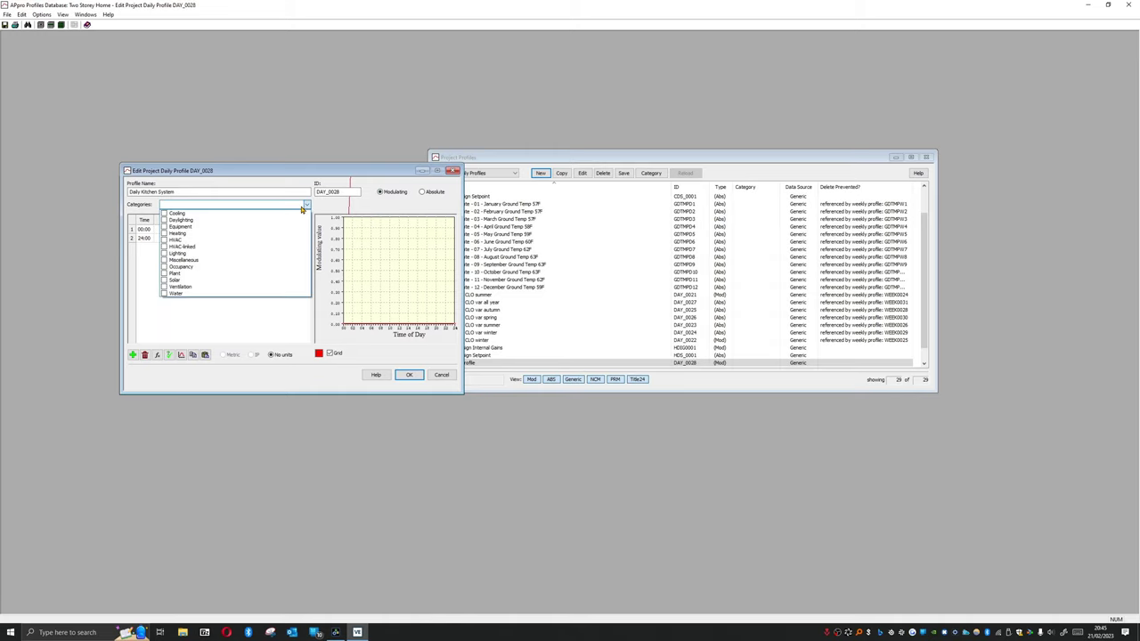
left_click(304, 205)
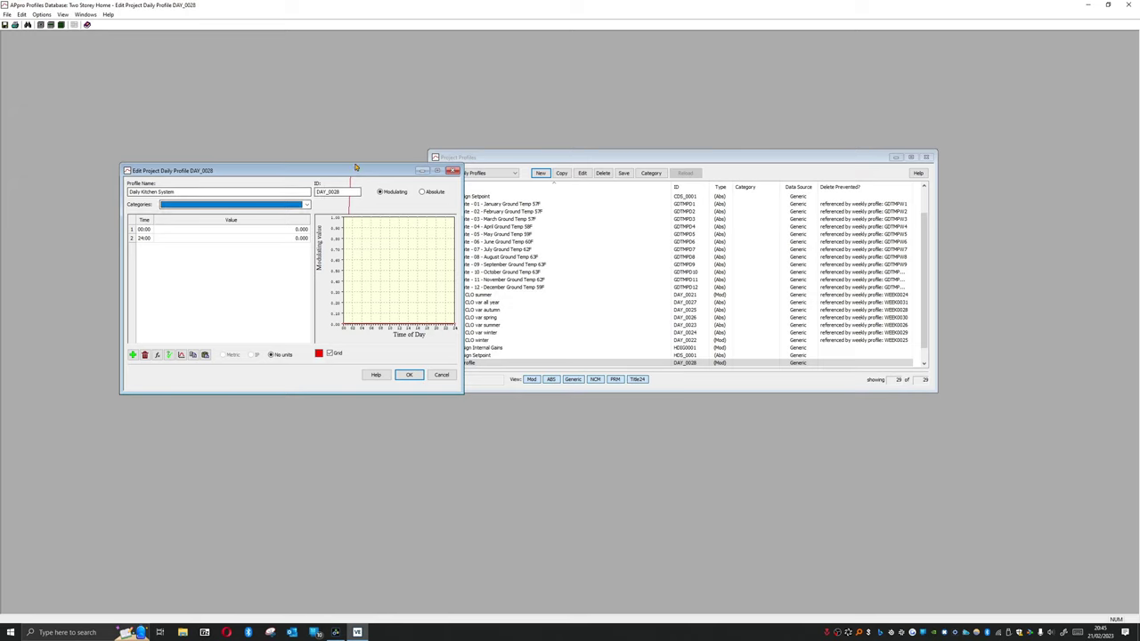
left_click(226, 206)
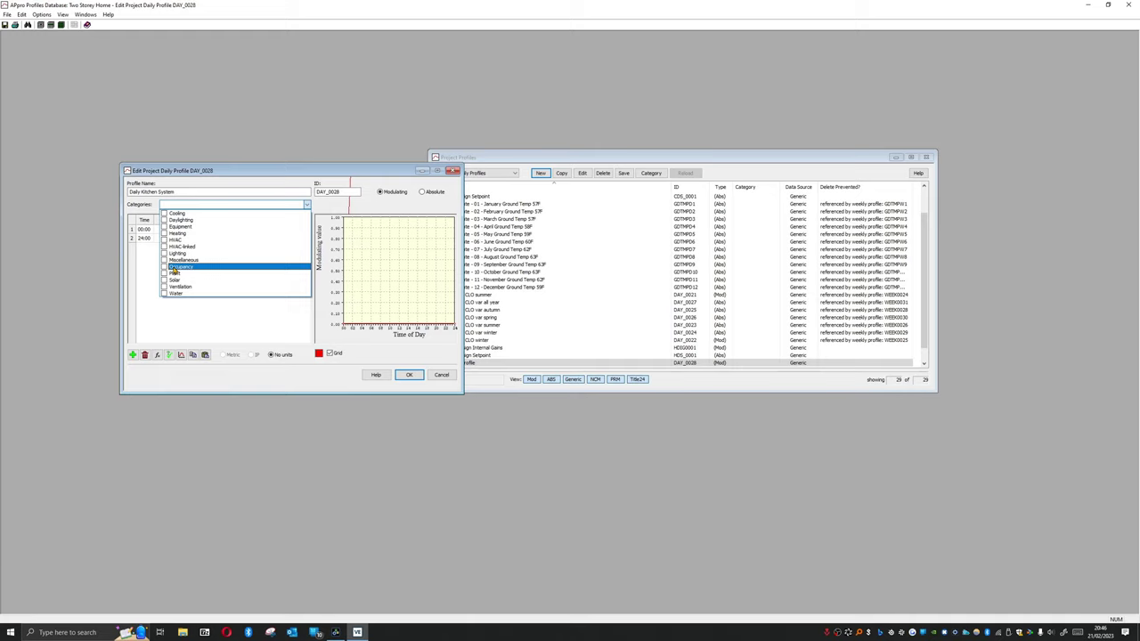
left_click(163, 213)
left_click(164, 219)
left_click(164, 226)
left_click(164, 239)
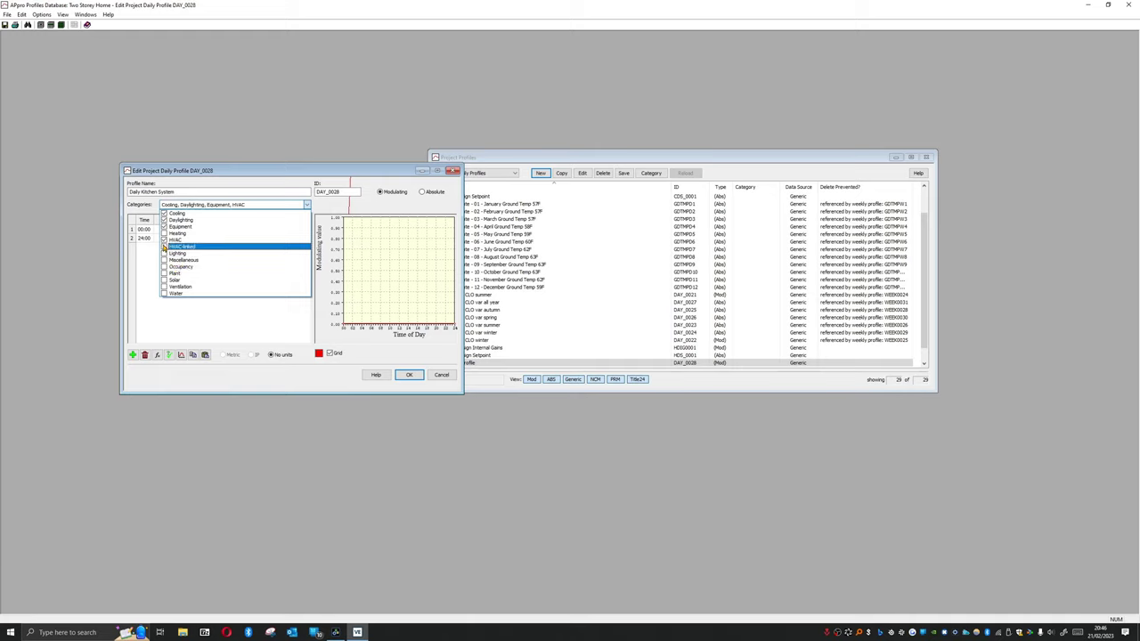
left_click(164, 233)
left_click(164, 219)
left_click(166, 205)
left_click(167, 206)
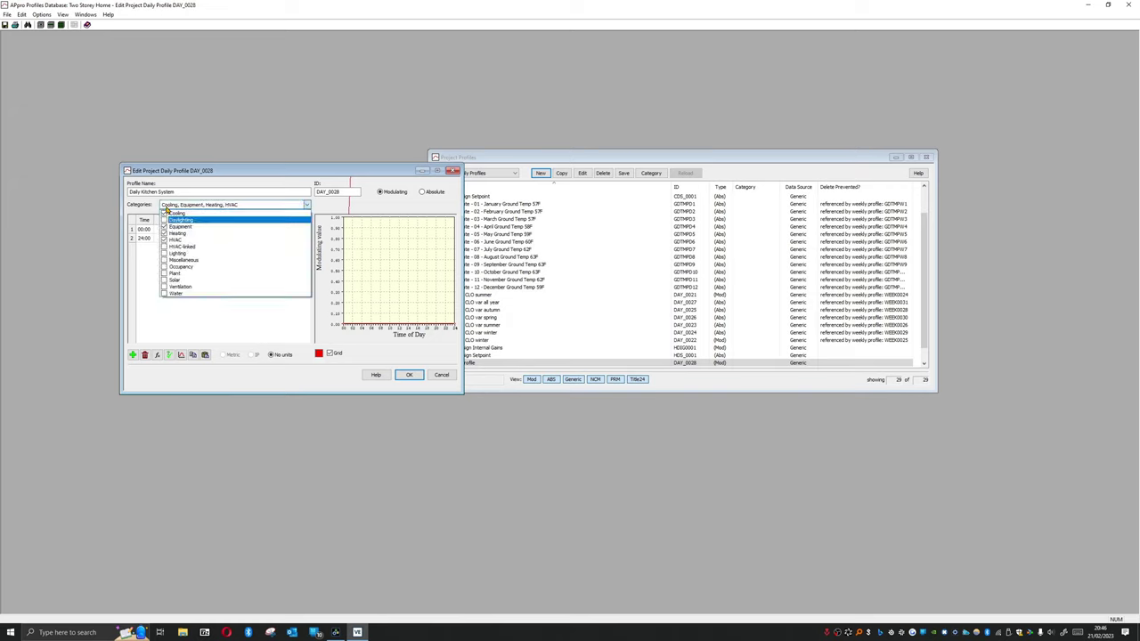
Step: Clear the Cooling, Equipment, Heating and HVAC categories from the Daily Kitchen System profile
left_click(165, 213)
left_click(165, 226)
left_click(165, 239)
left_click(165, 233)
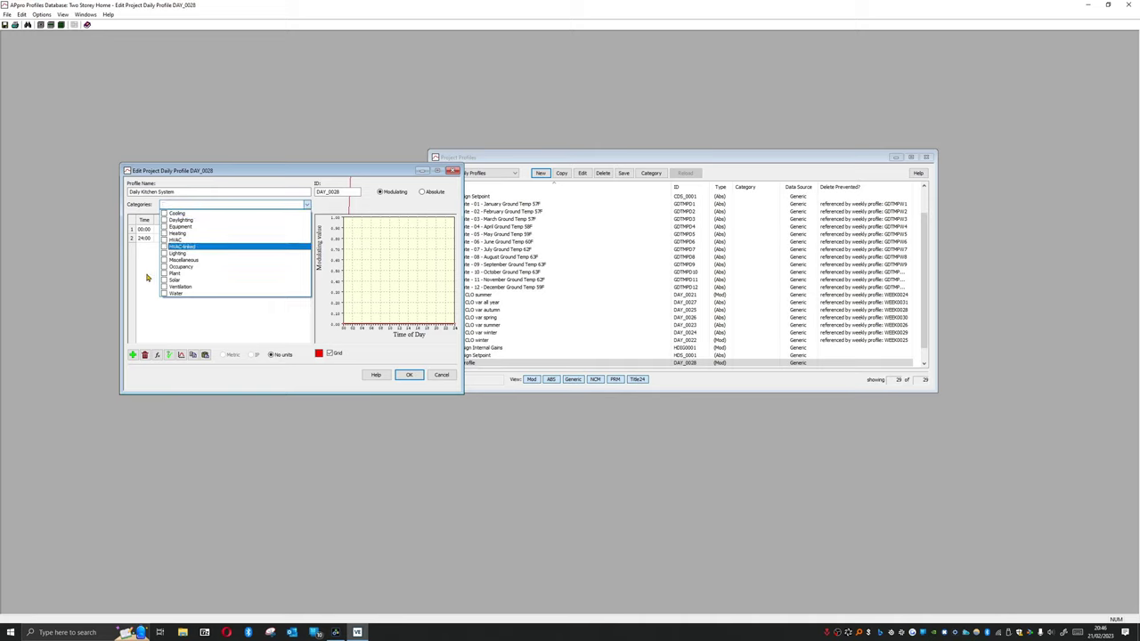
left_click(146, 270)
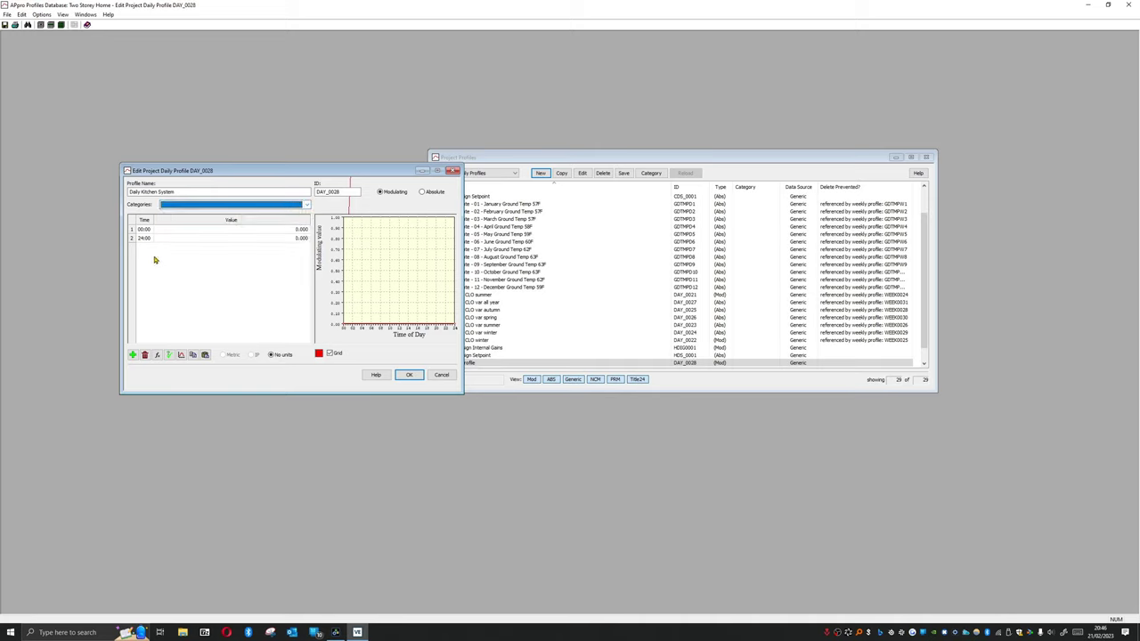
Step: Assign every available category, from Cooling through Water, to the profile
left_click(241, 206)
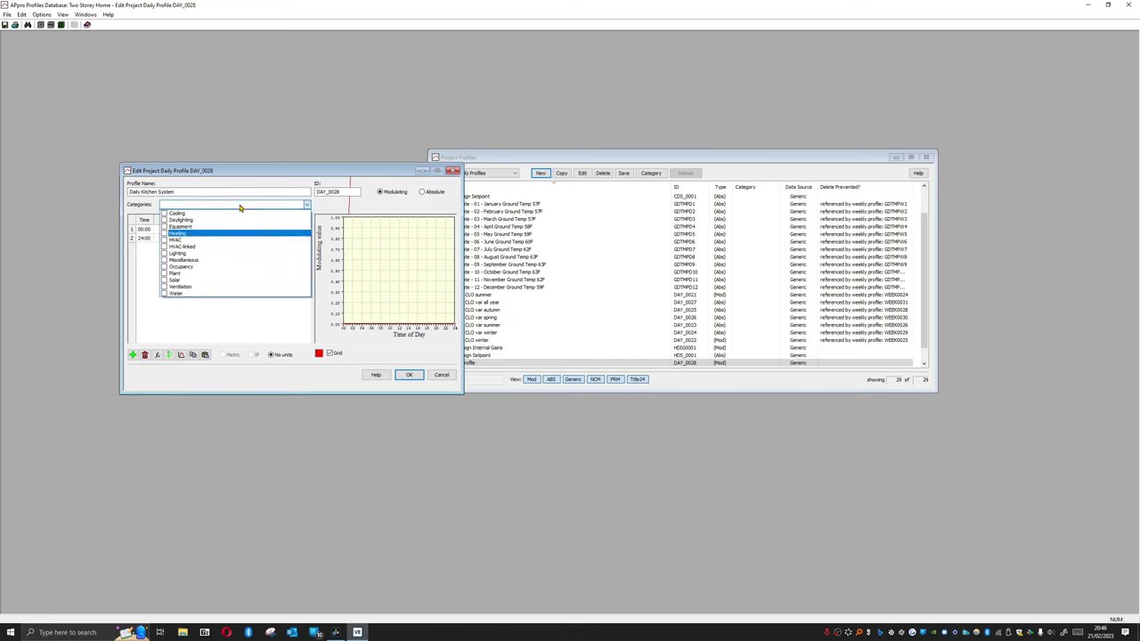
left_click(164, 212)
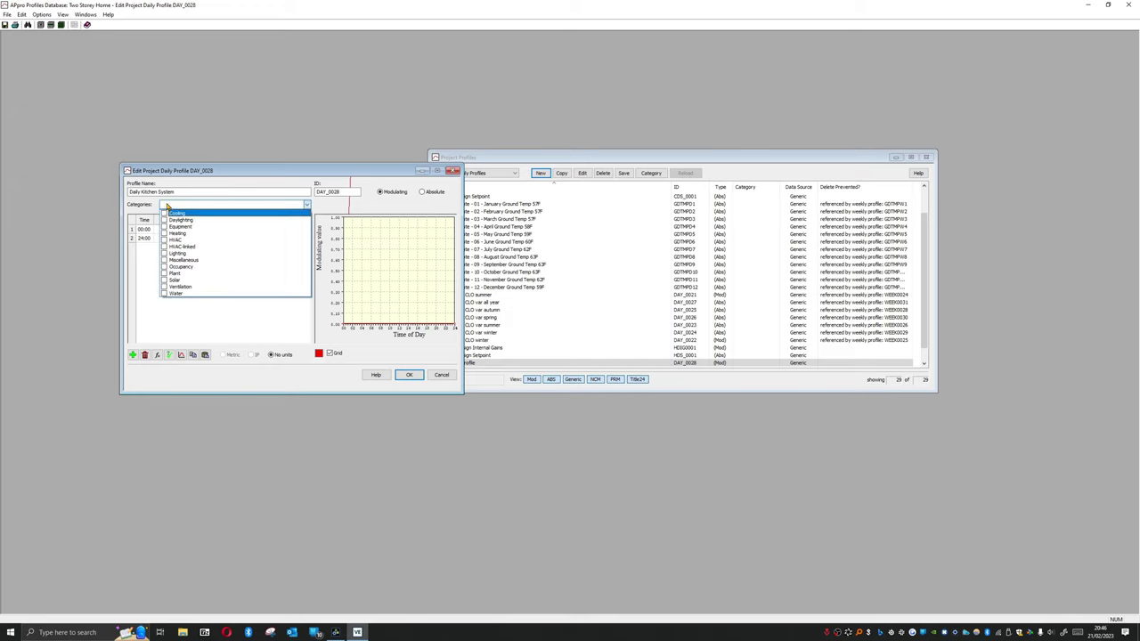
left_click(165, 226)
left_click(165, 247)
left_click(165, 260)
left_click(165, 266)
left_click(165, 252)
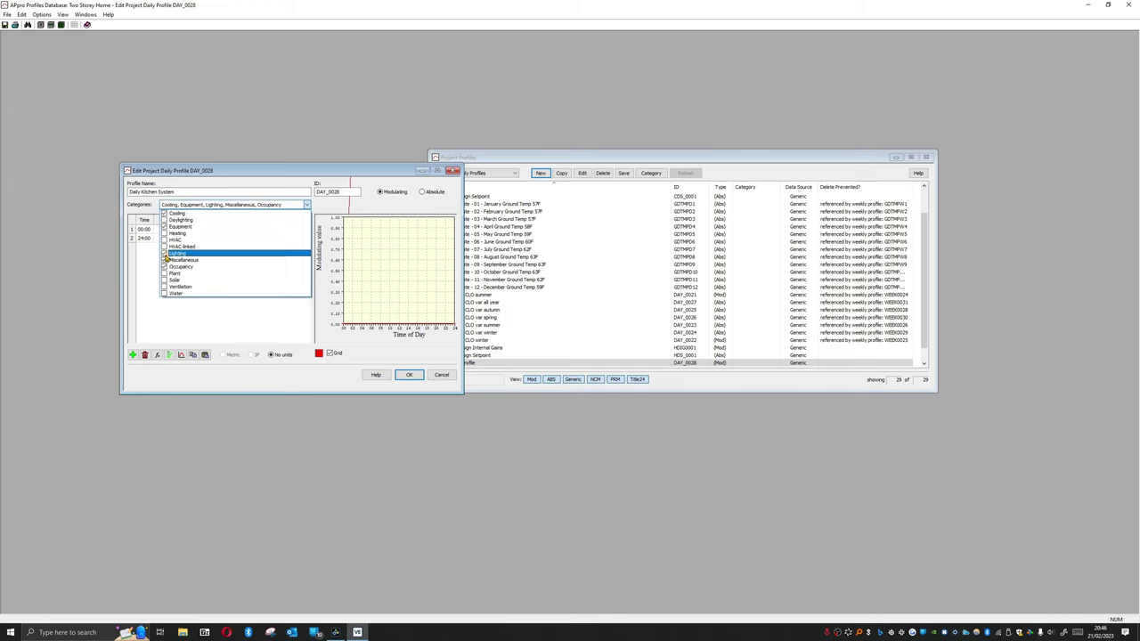
left_click(165, 239)
left_click(165, 234)
left_click(165, 220)
left_click(164, 274)
left_click(164, 280)
left_click(165, 286)
left_click(165, 293)
Step: Remove all assigned categories from the profile again, from Water back up to Cooling
left_click(164, 293)
left_click(165, 286)
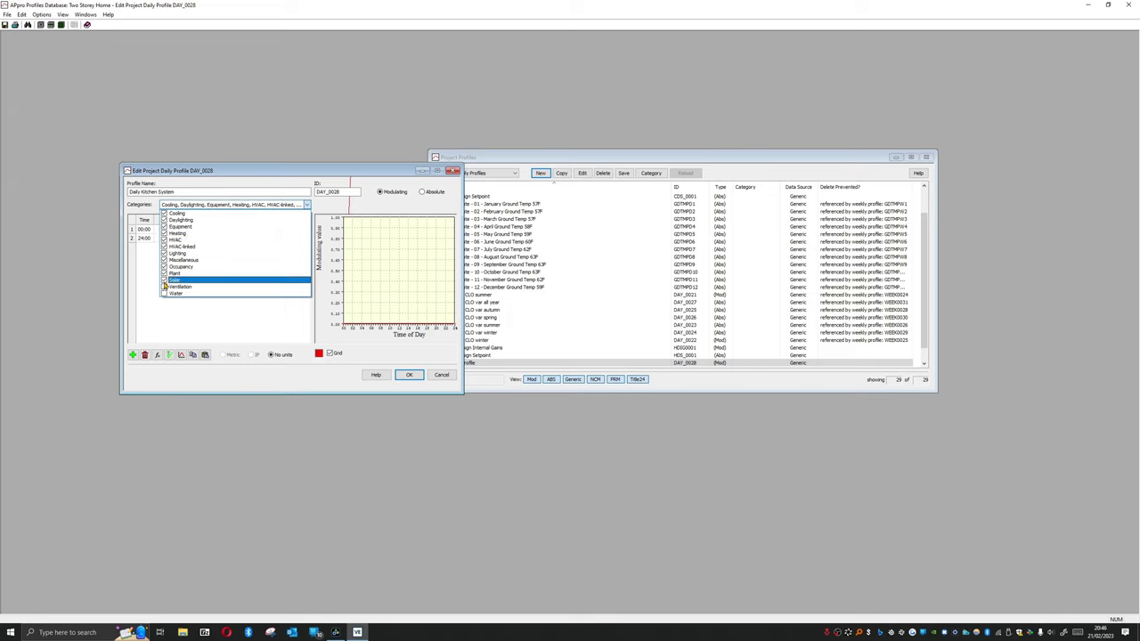
left_click(165, 279)
left_click(165, 273)
left_click(165, 267)
left_click(165, 260)
left_click(164, 253)
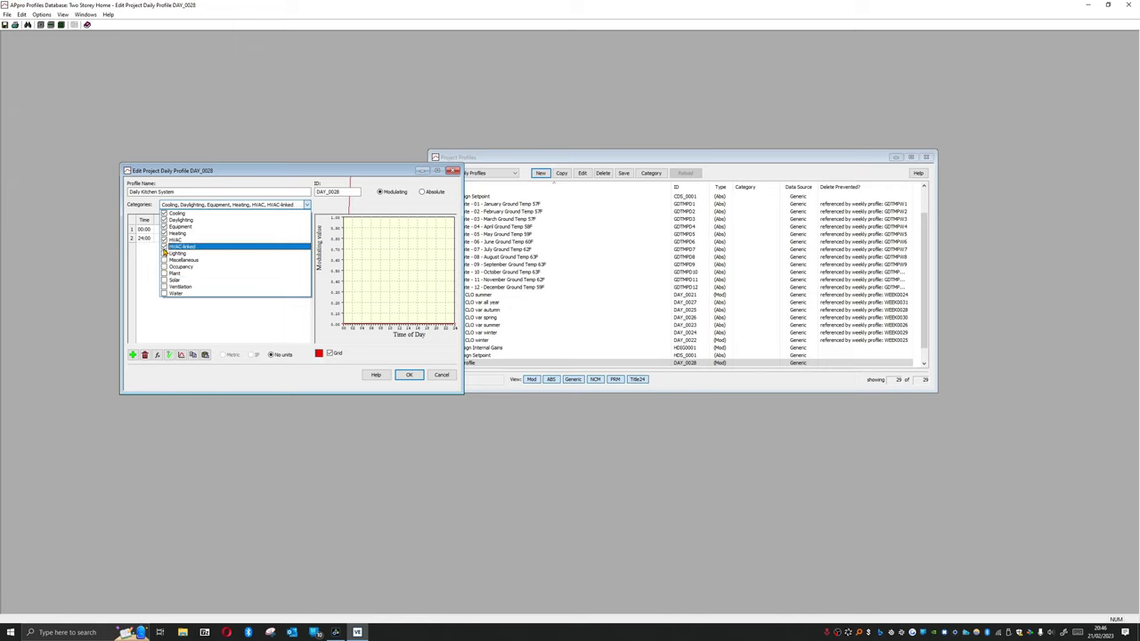
left_click(164, 245)
left_click(164, 239)
left_click(164, 233)
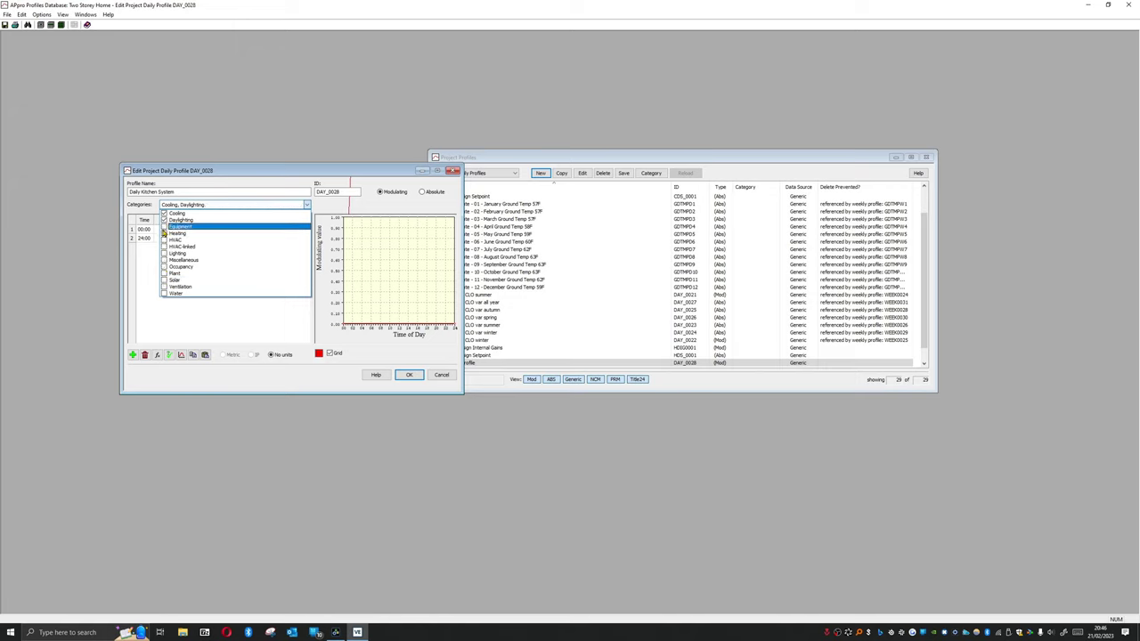
left_click(165, 226)
left_click(164, 220)
left_click(164, 213)
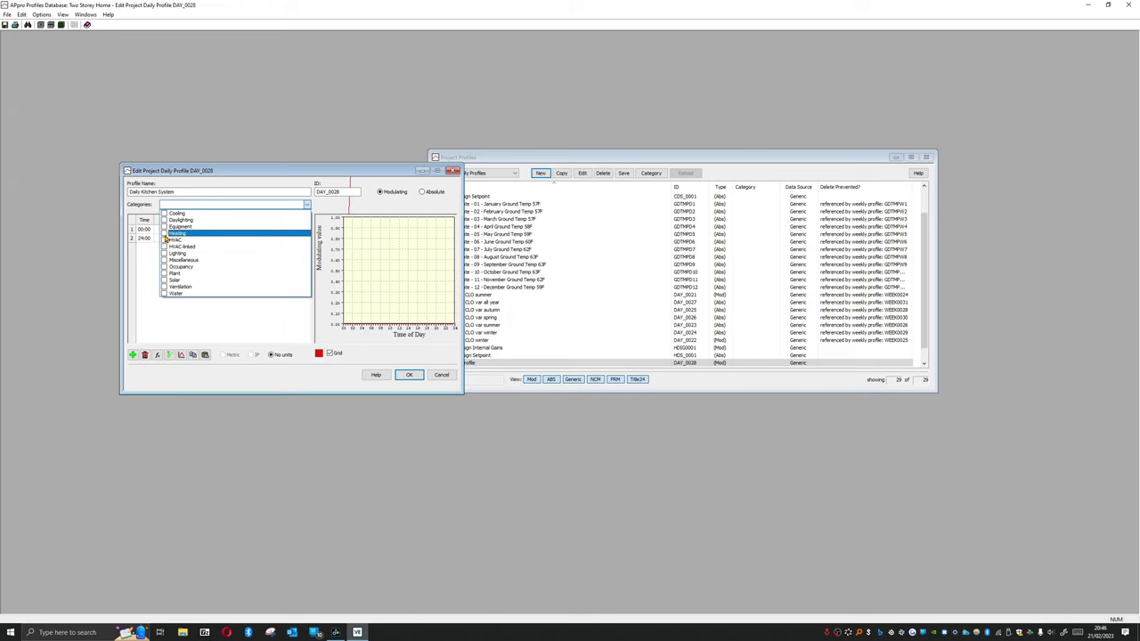
Step: Assign the categories Equipment, Heating, HVAC, Lighting, Occupancy, Plant, Ventilation and Water to the profile
left_click(165, 234)
left_click(166, 240)
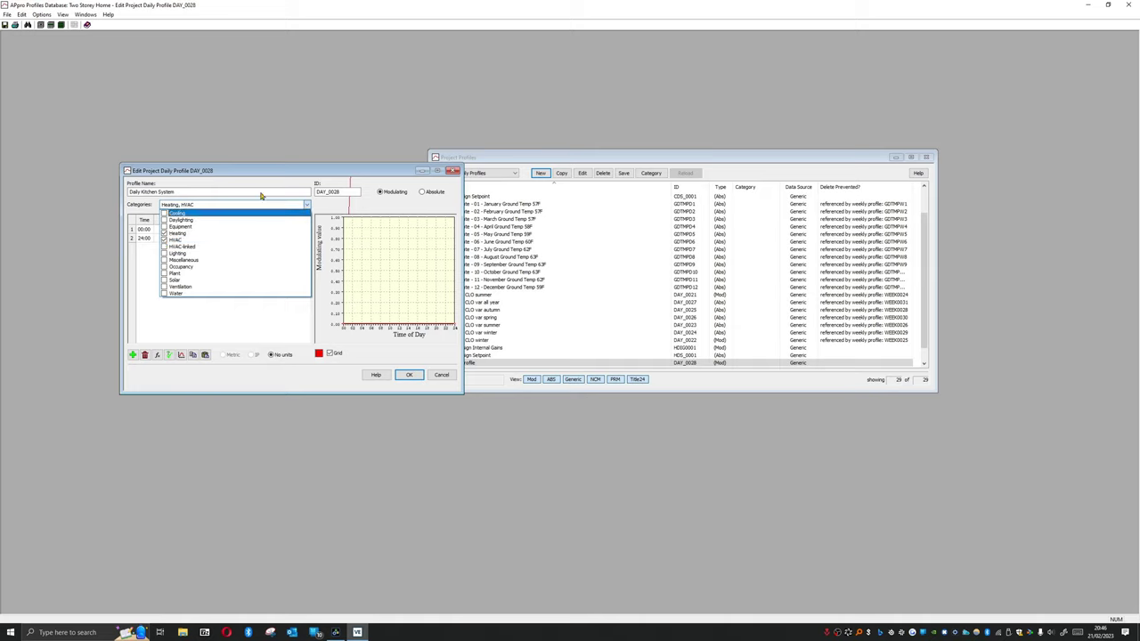
left_click(164, 227)
left_click(181, 266)
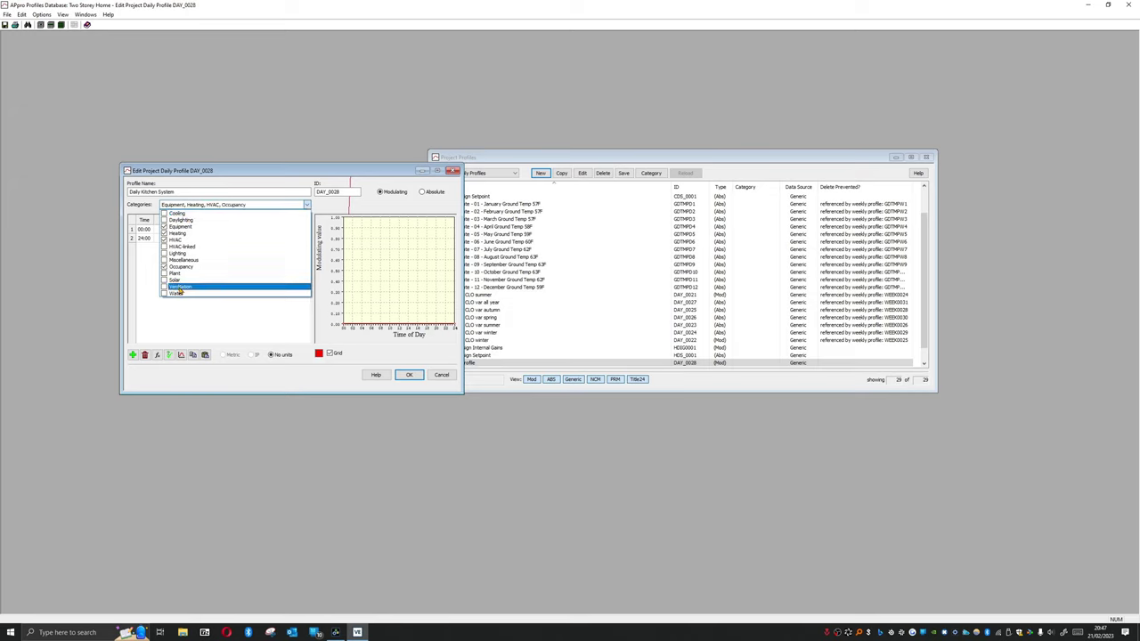
left_click(180, 253)
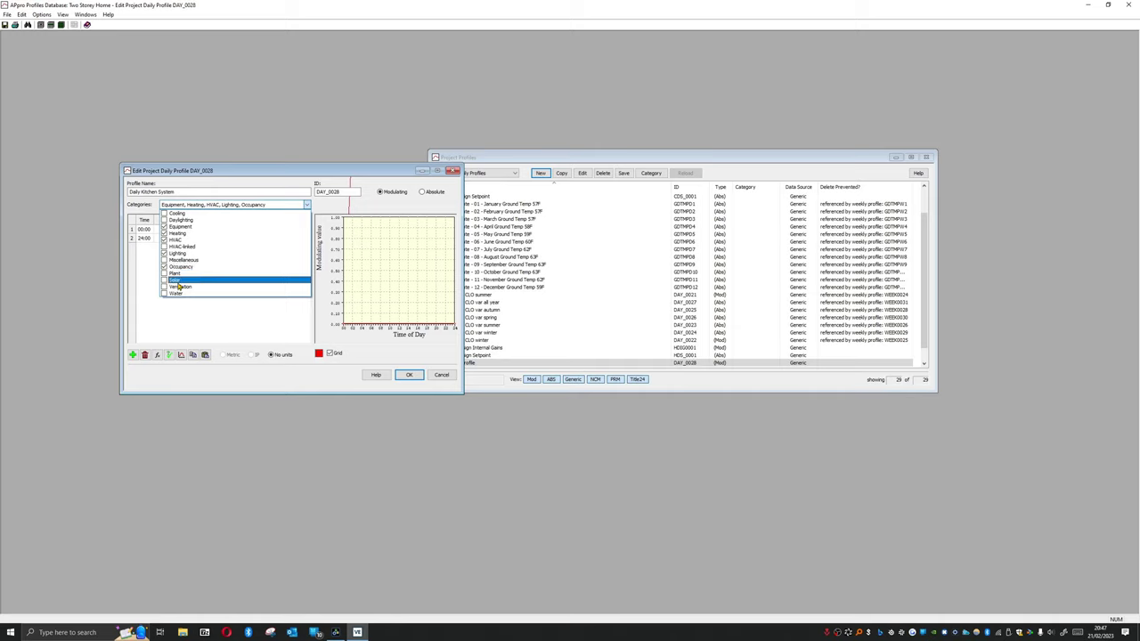
left_click(179, 286)
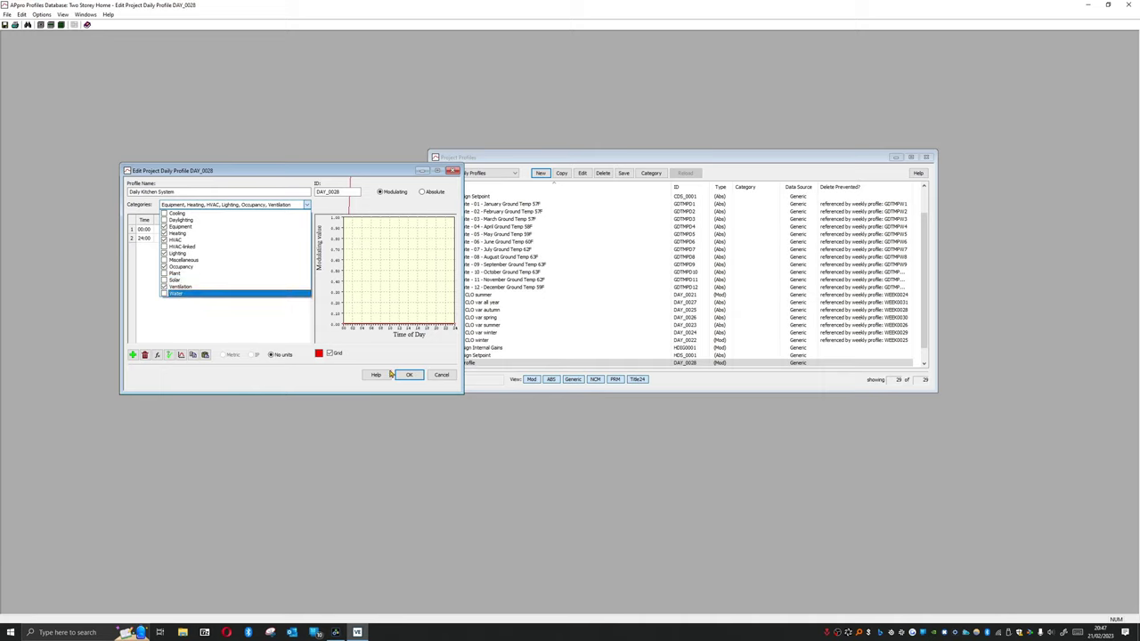
left_click(165, 280)
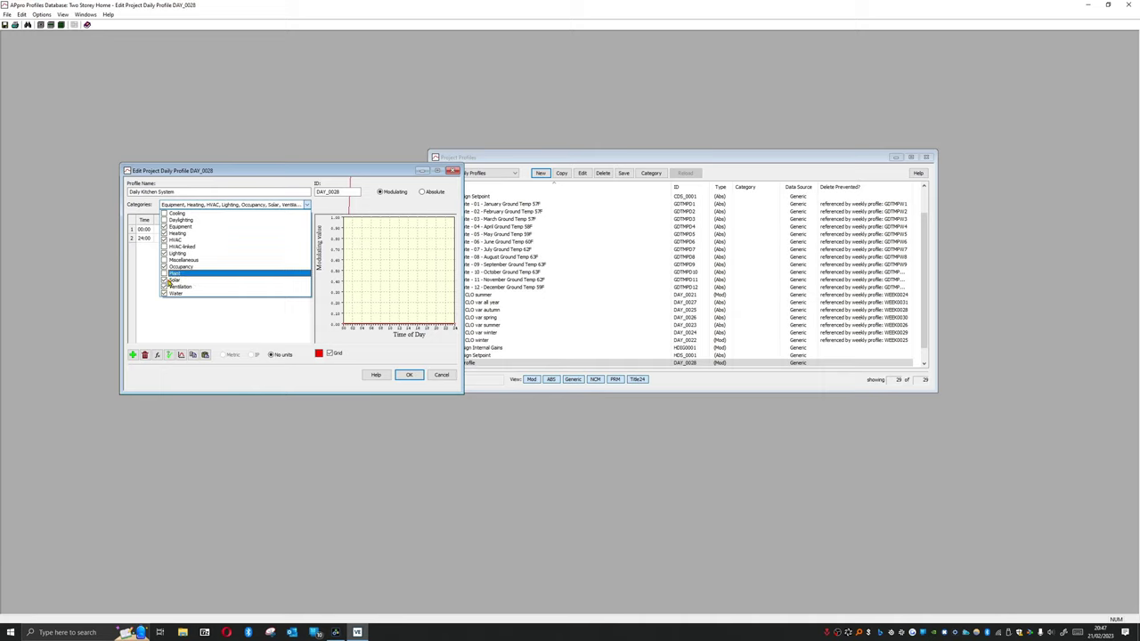
left_click(164, 280)
left_click(164, 273)
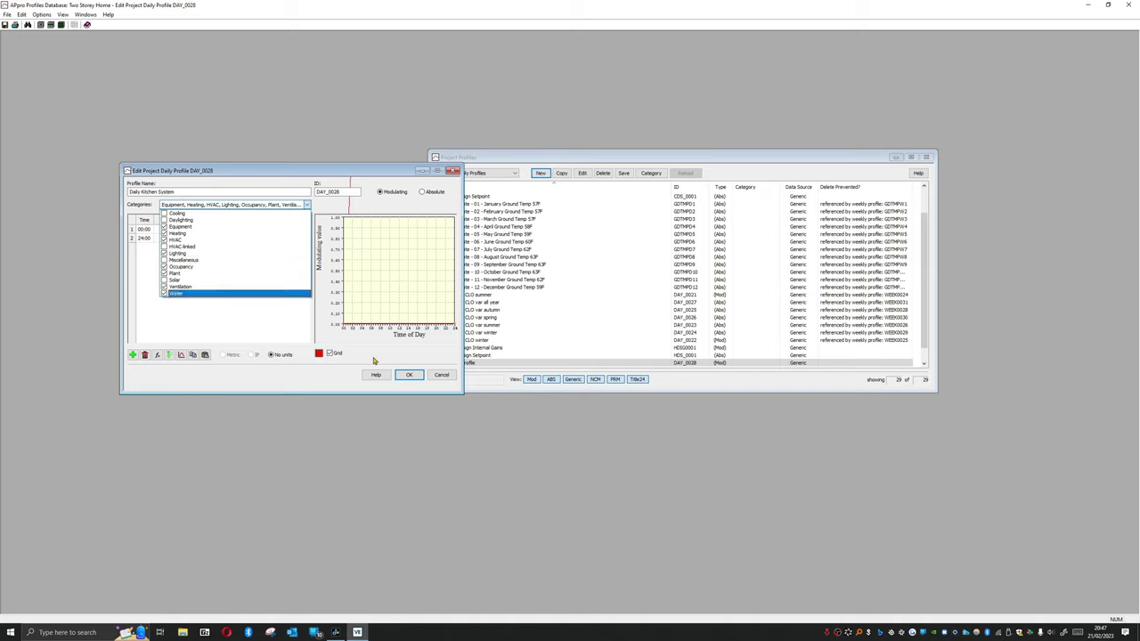
left_click(409, 371)
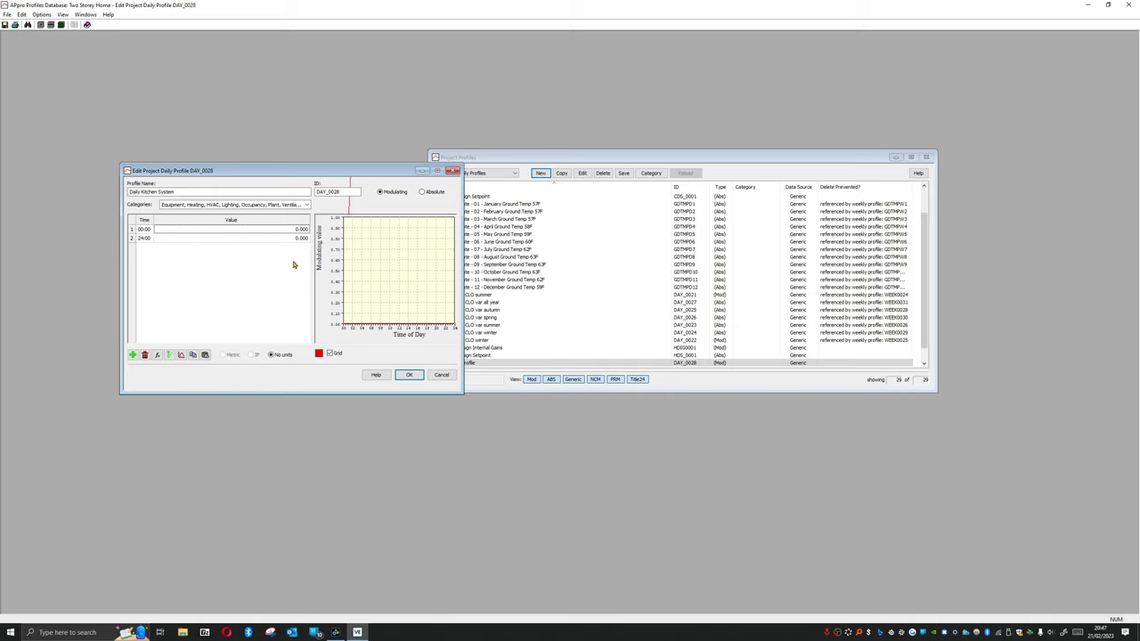
Step: Insert a time point at 07:00 in the profile and keep its modulating value at 0
left_click(133, 354)
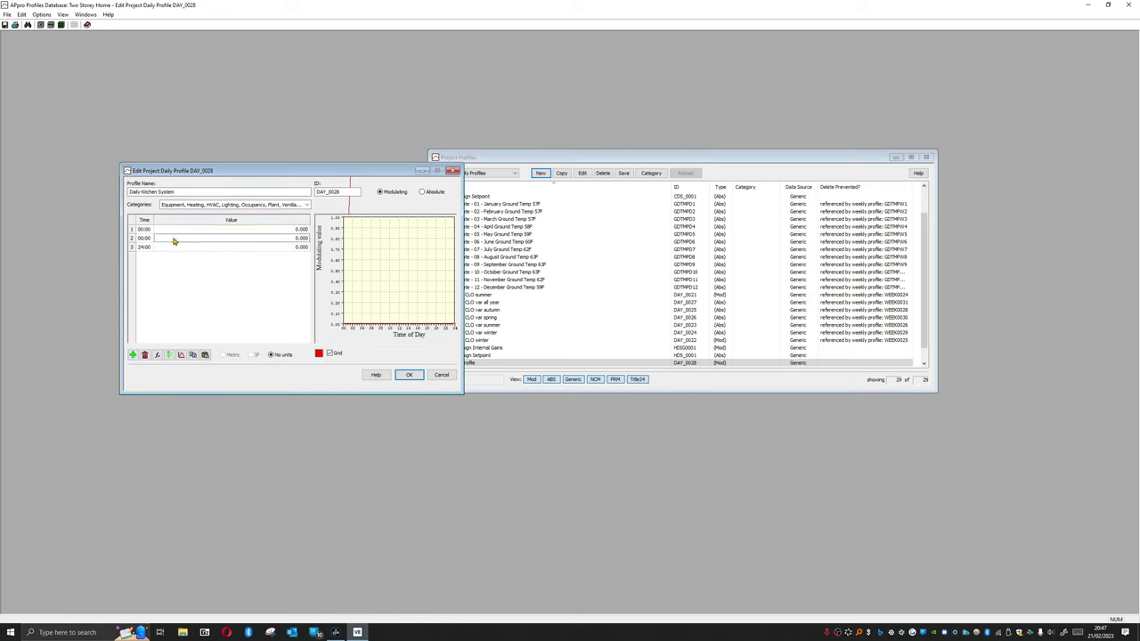
left_click(145, 241)
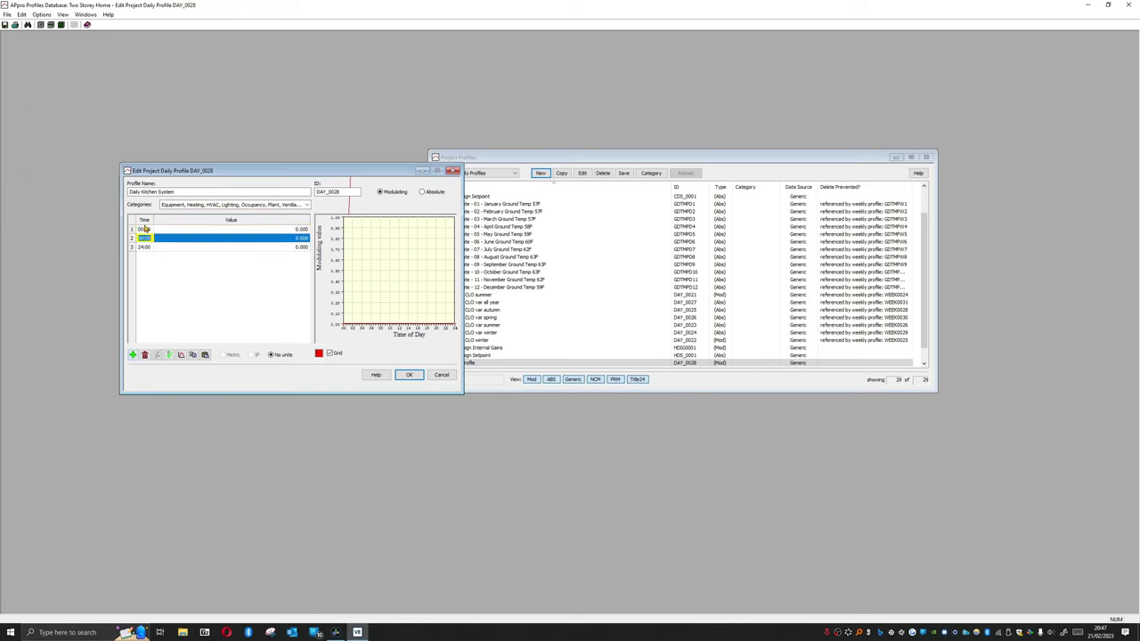
left_click(146, 241)
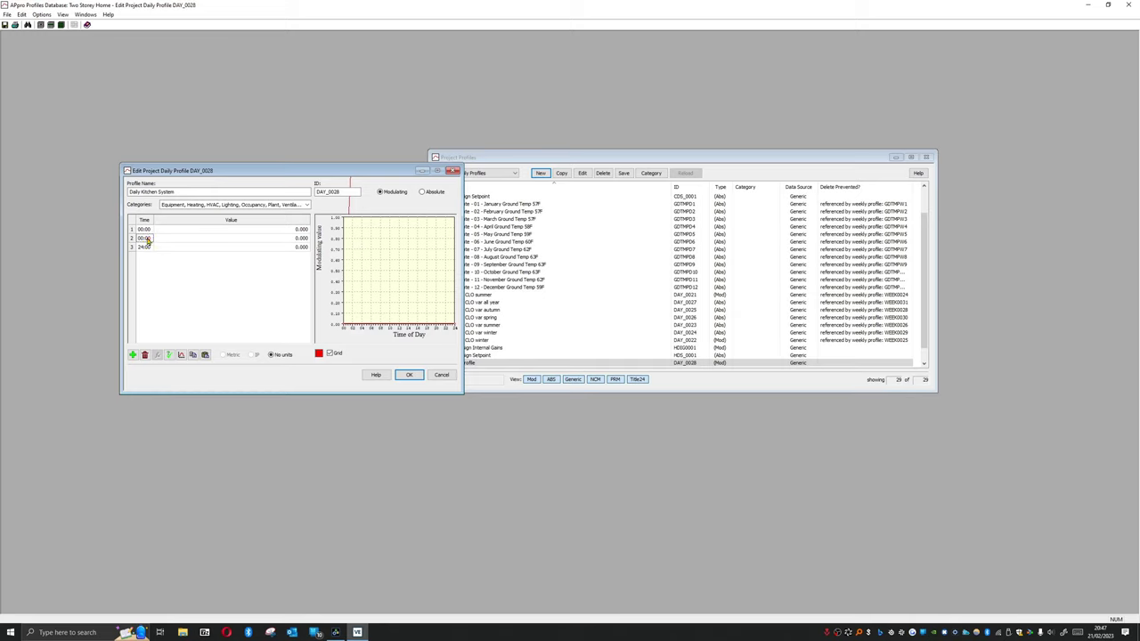
double_click(146, 238)
type("2")
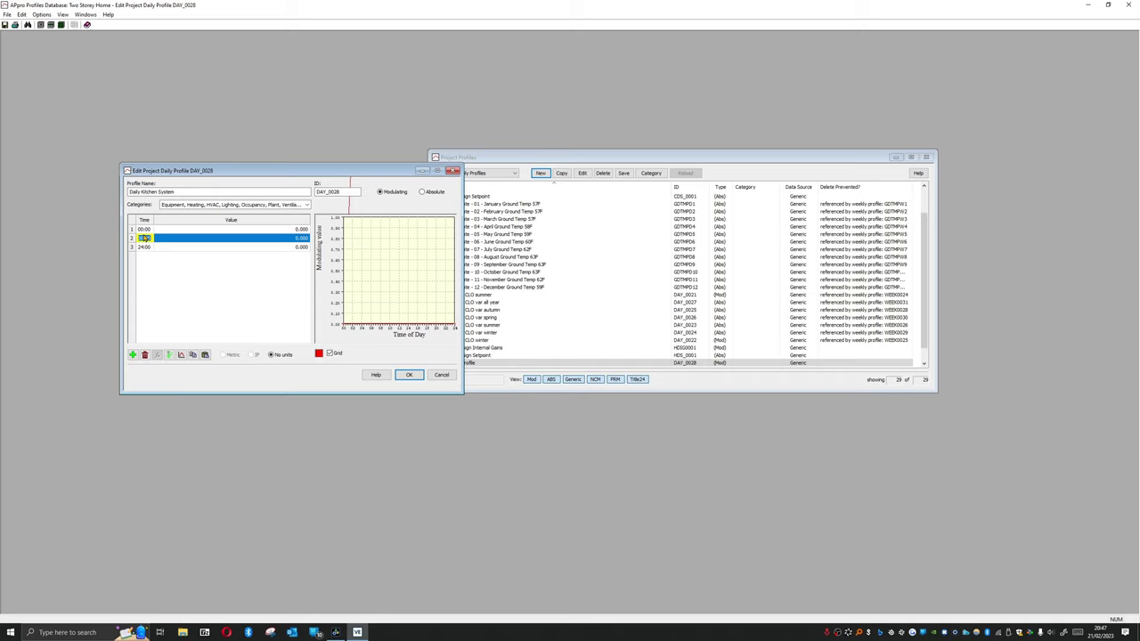
type("0")
left_click(165, 274)
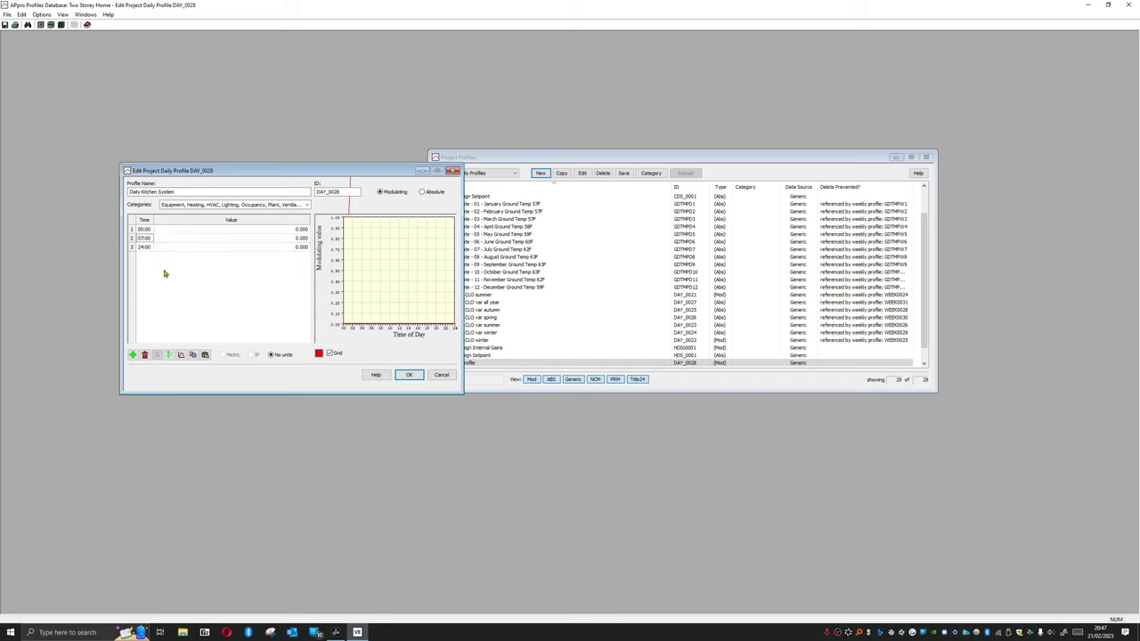
left_click(196, 239)
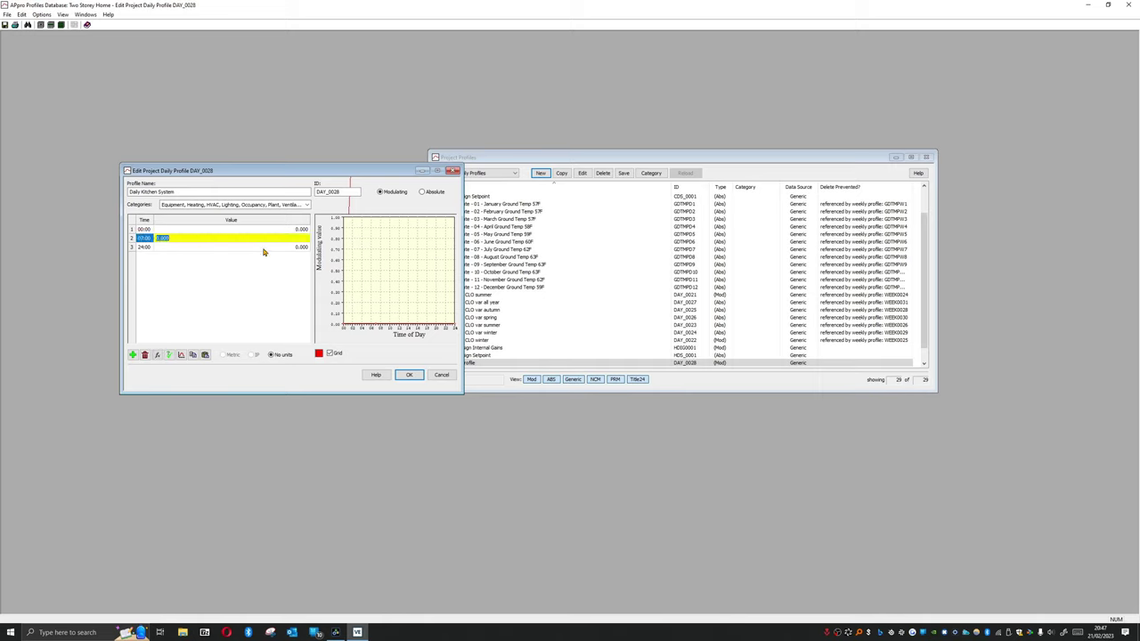
left_click(264, 252)
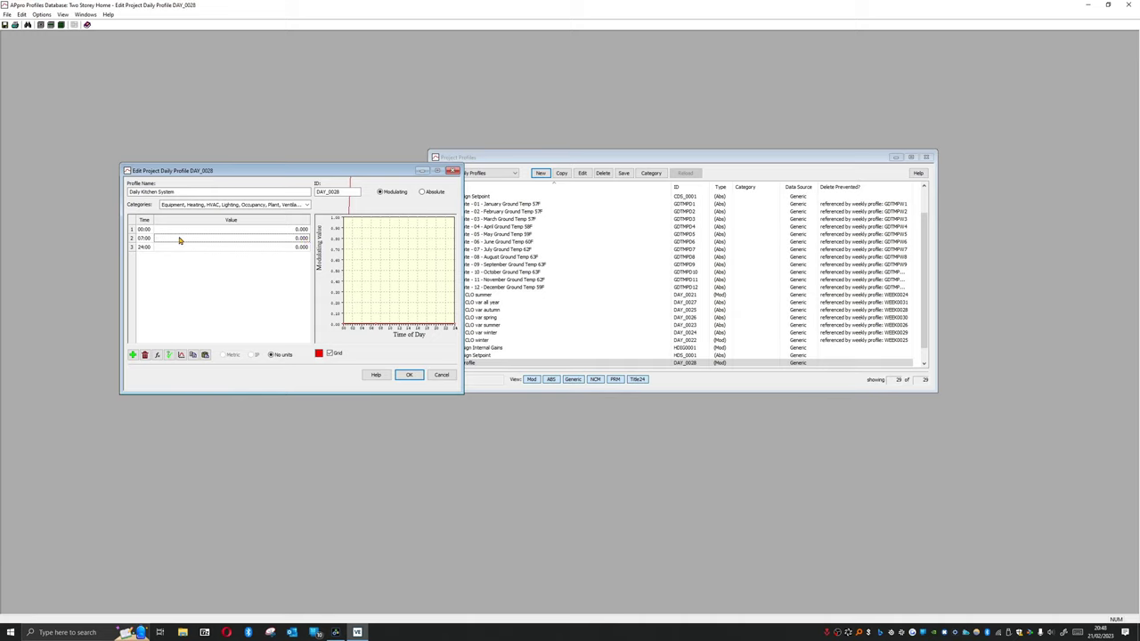
Step: Insert a second 07:00 time point and set its modulating value to 1
left_click(144, 238)
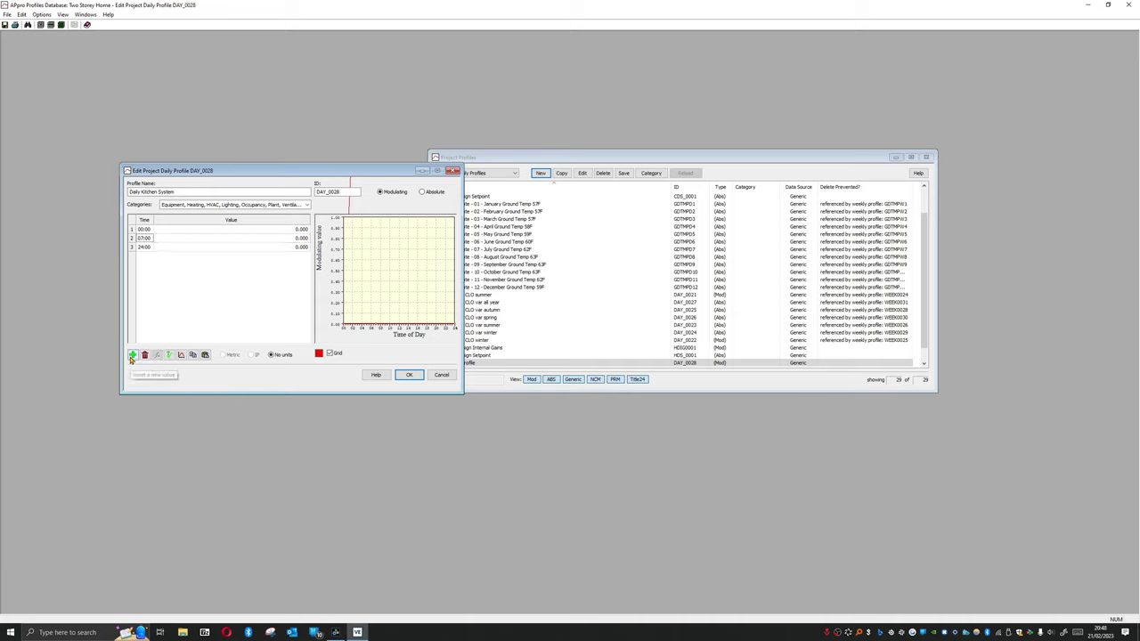
left_click(132, 355)
left_click(168, 248)
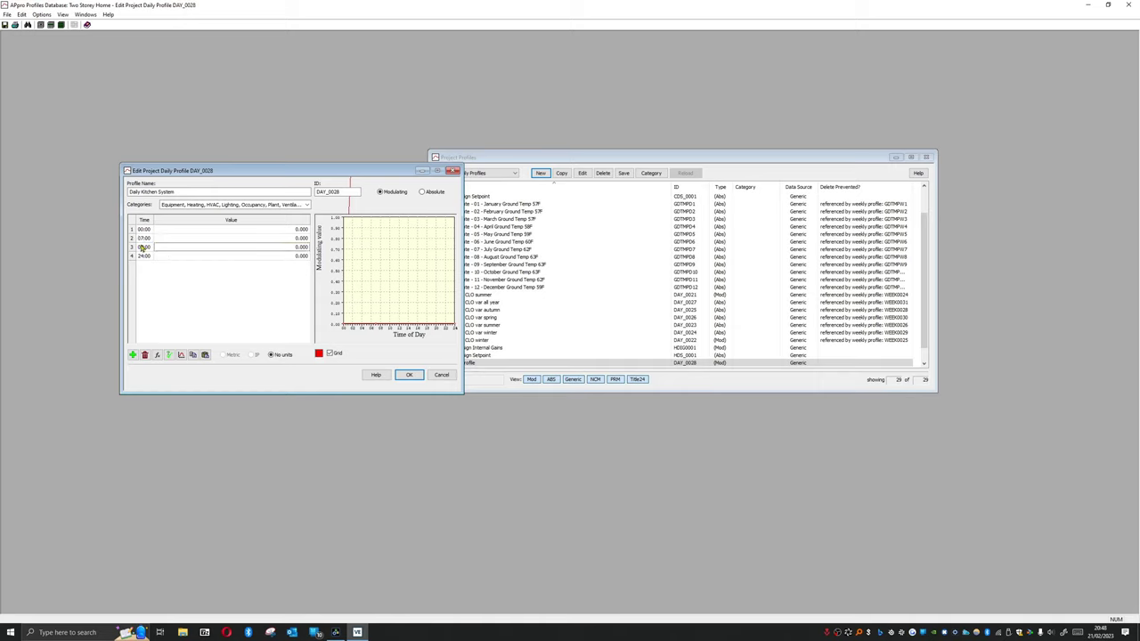
left_click(260, 248)
double_click(260, 247)
type("1")
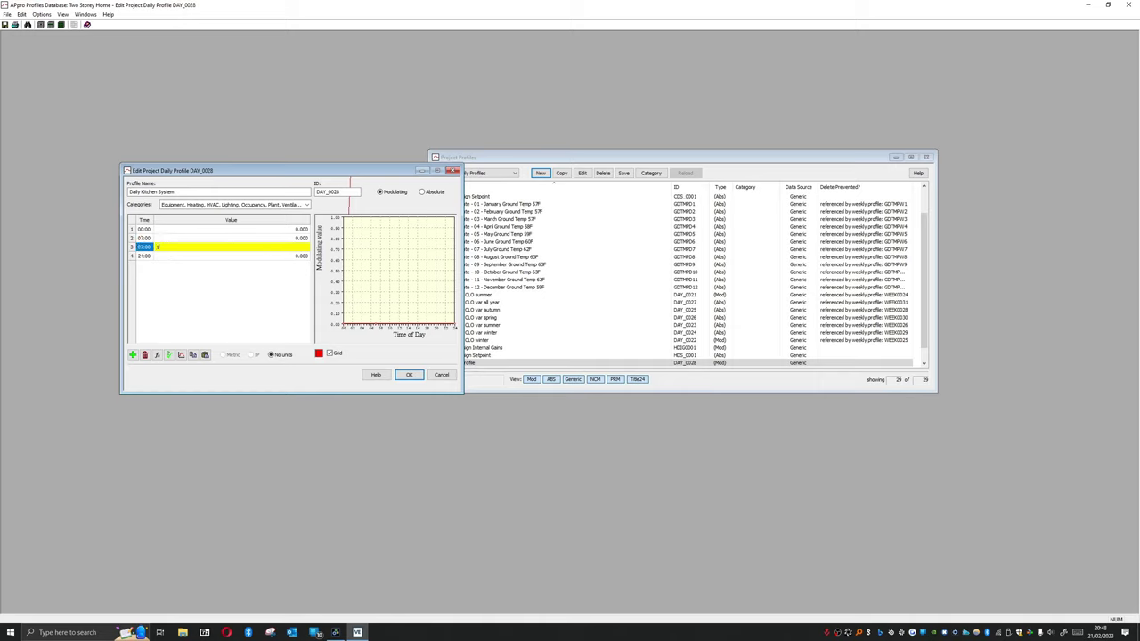
left_click(169, 256)
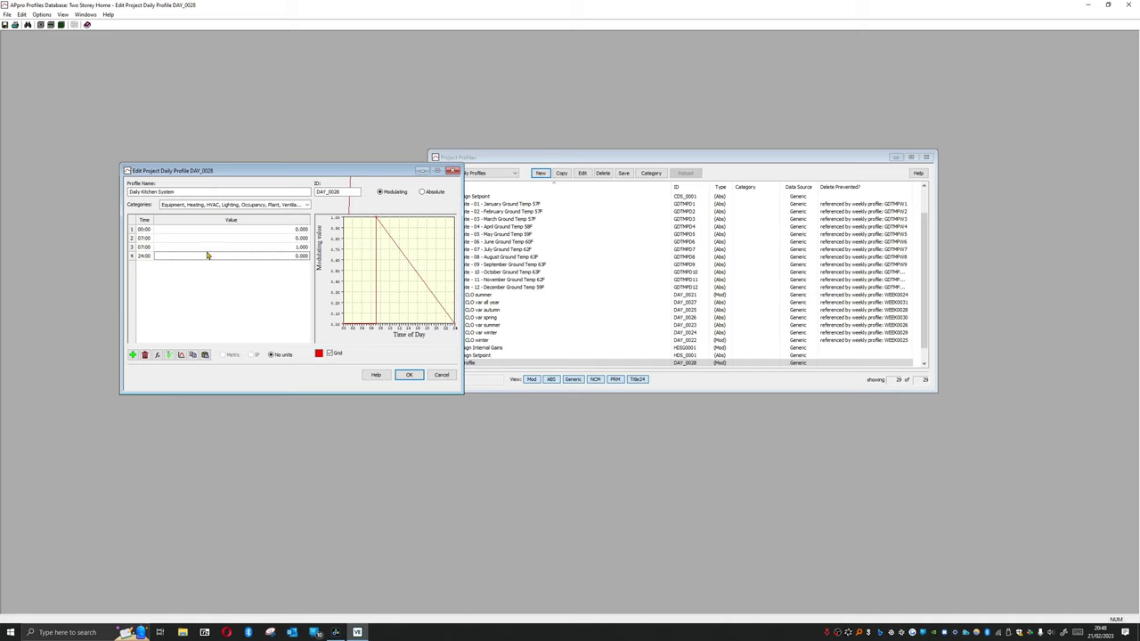
Step: Change the profile's final time point to 08:00 and set its modulating value to 1
left_click(151, 255)
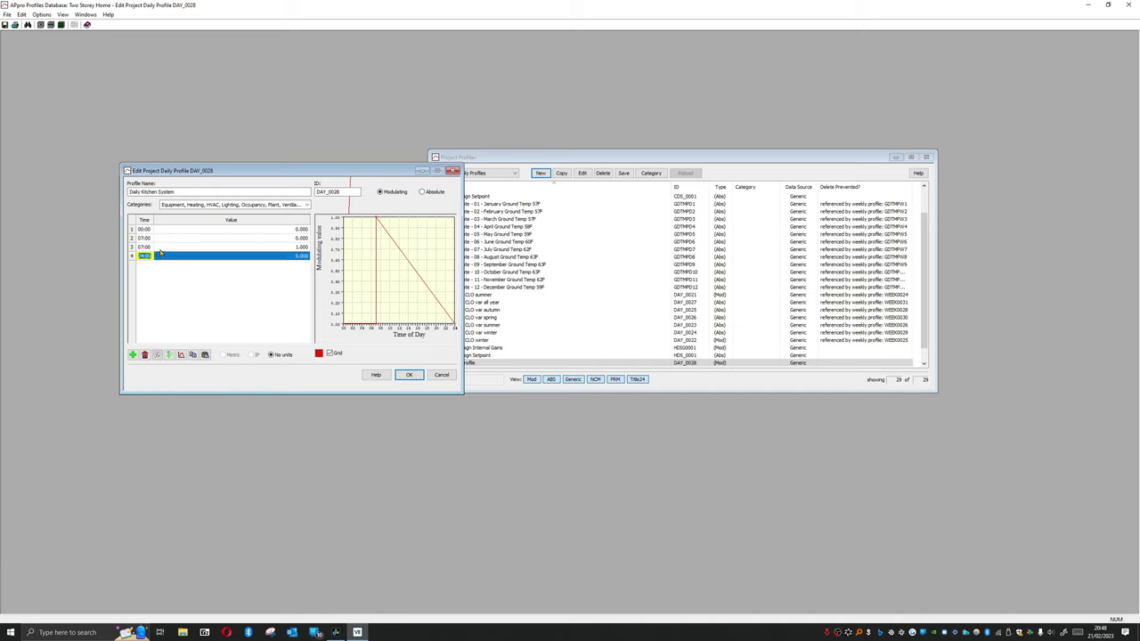
type("08:00")
key("Return")
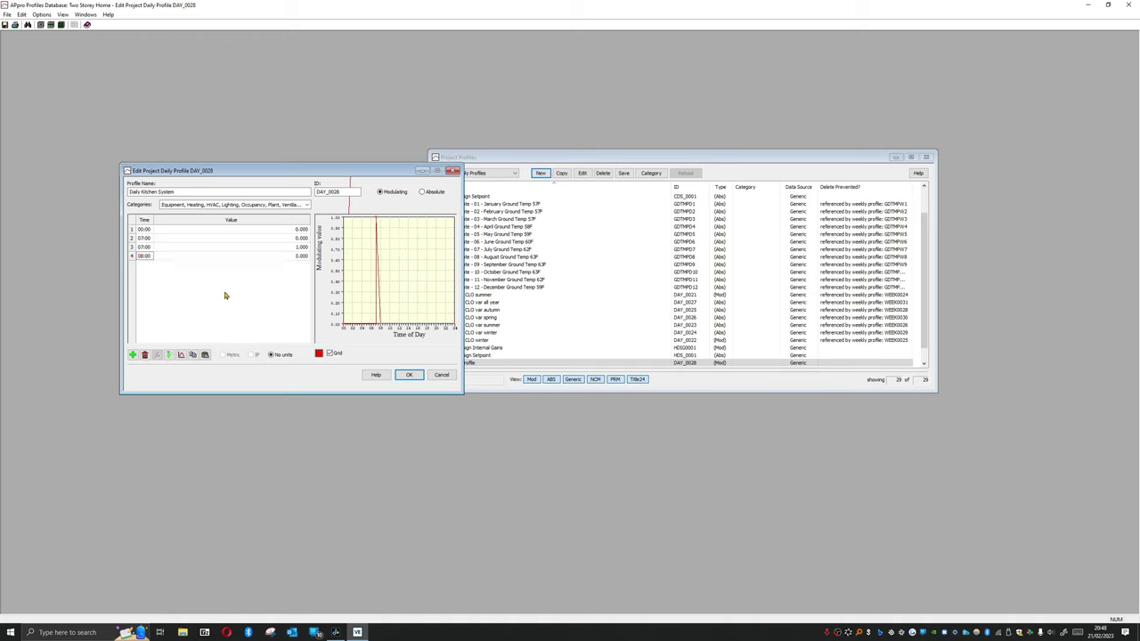
left_click(287, 256)
type("1")
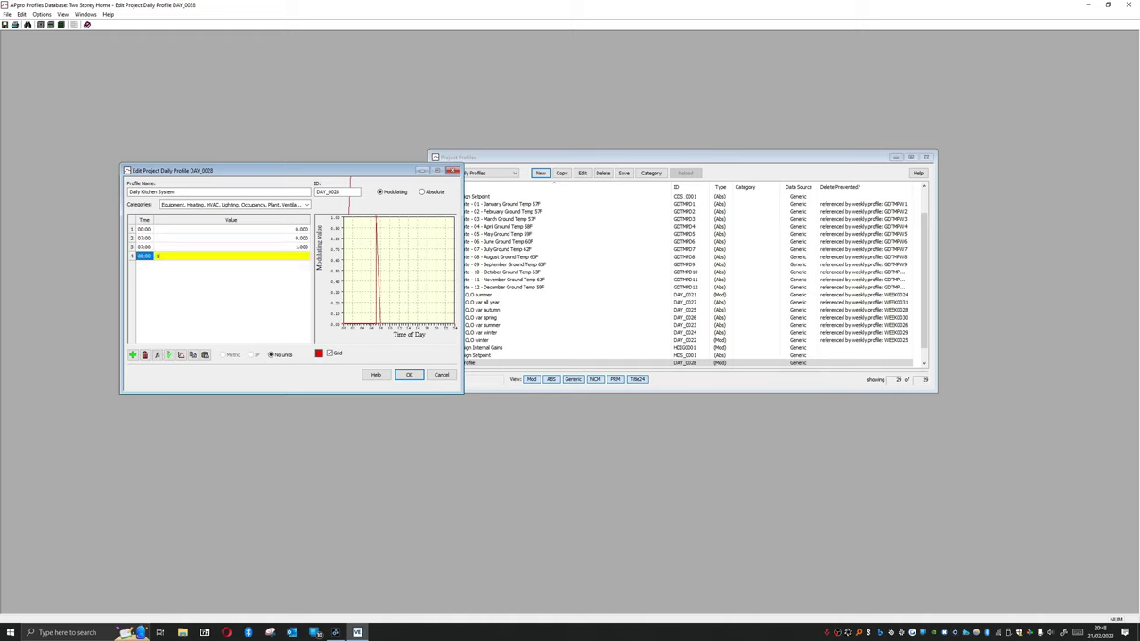
key("Return")
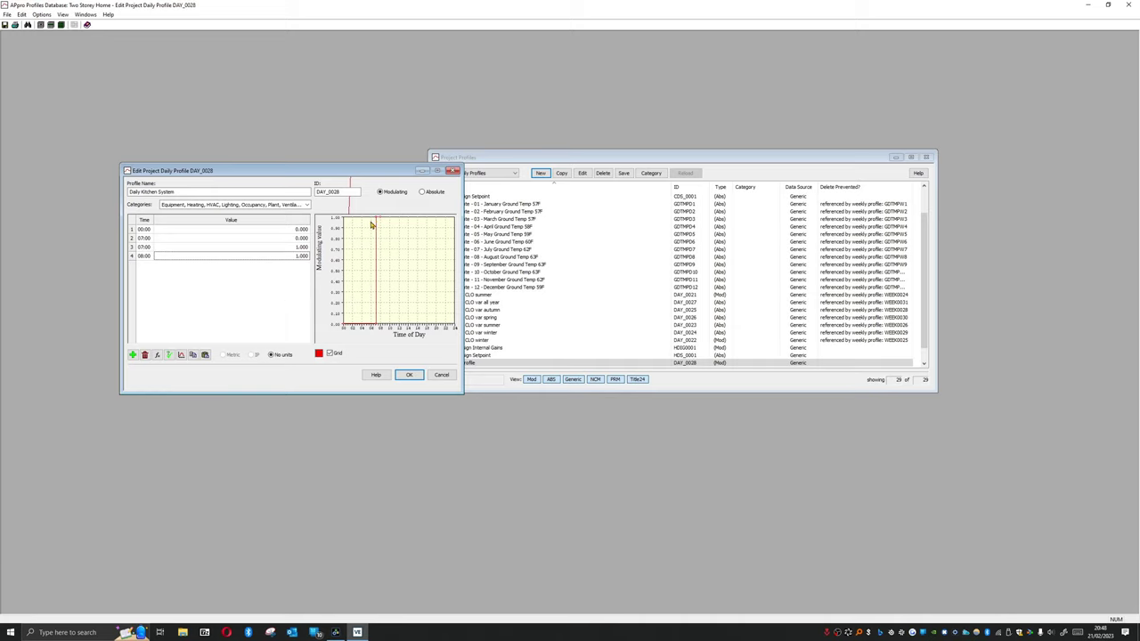
Step: Insert a second 08:00 time point and set its modulating value to 0
left_click(132, 355)
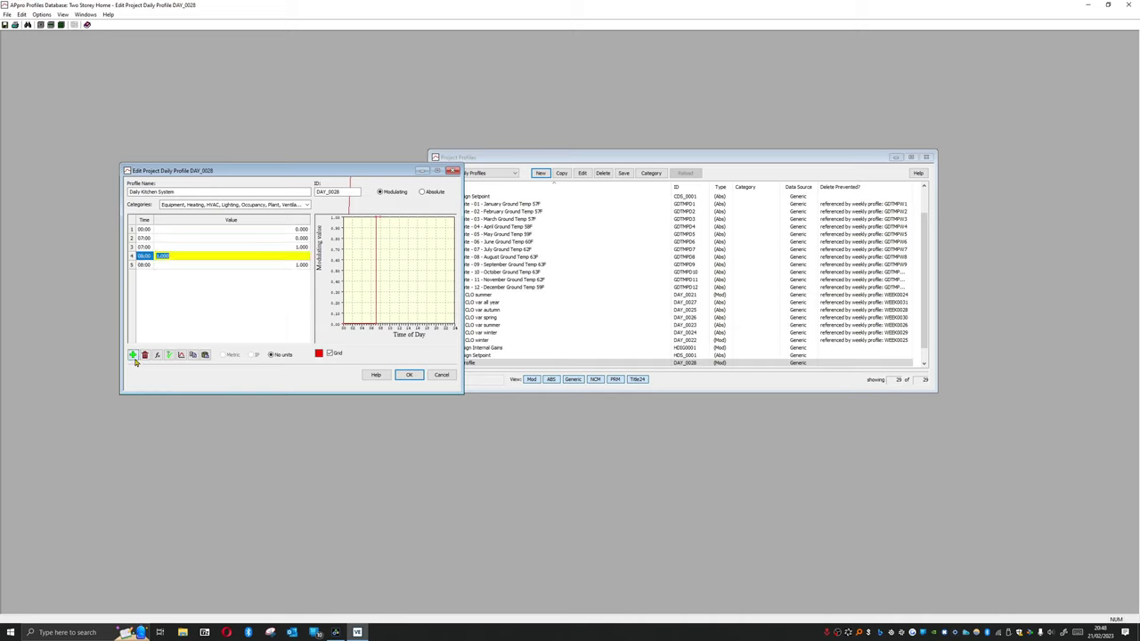
left_click(262, 264)
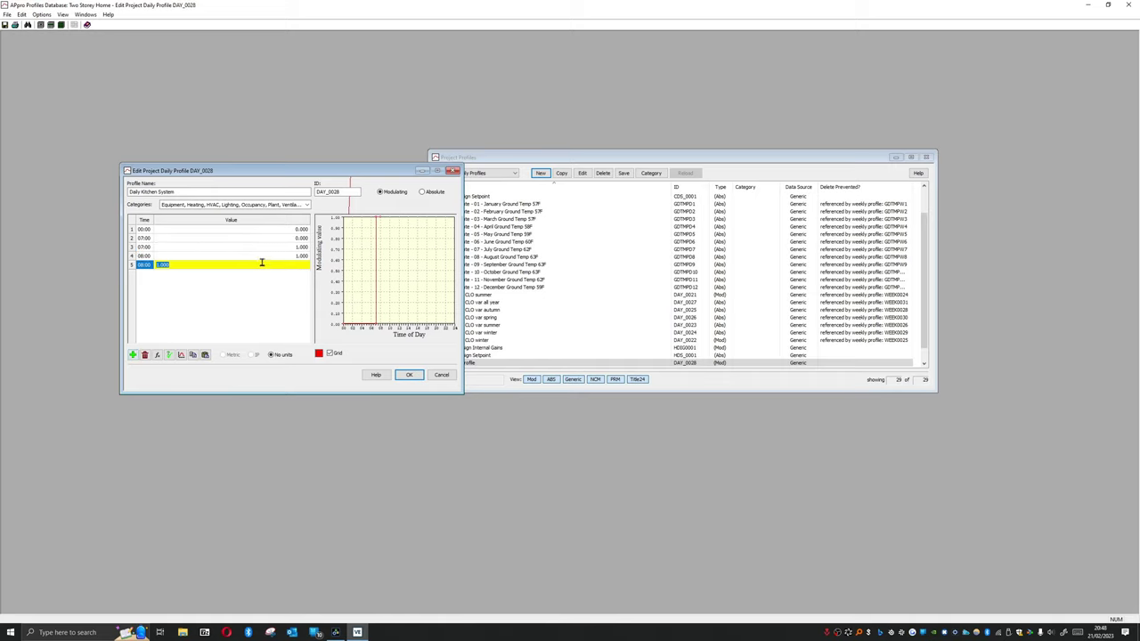
type("0")
left_click(269, 313)
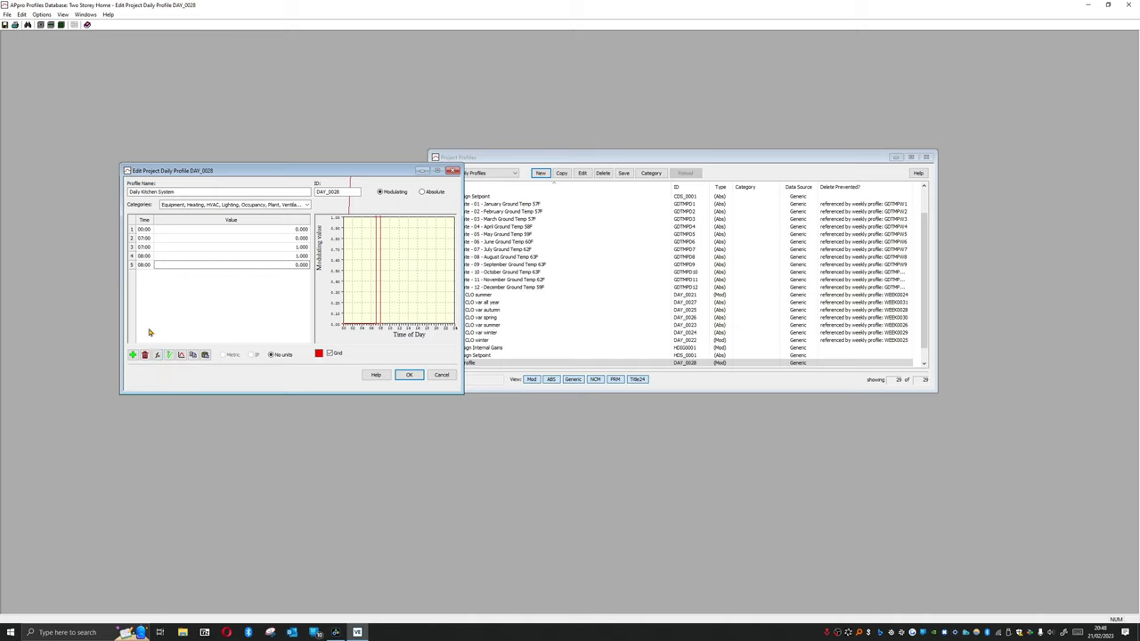
Step: Insert a time point at 18:30 in the profile and keep its modulating value at 0
left_click(132, 354)
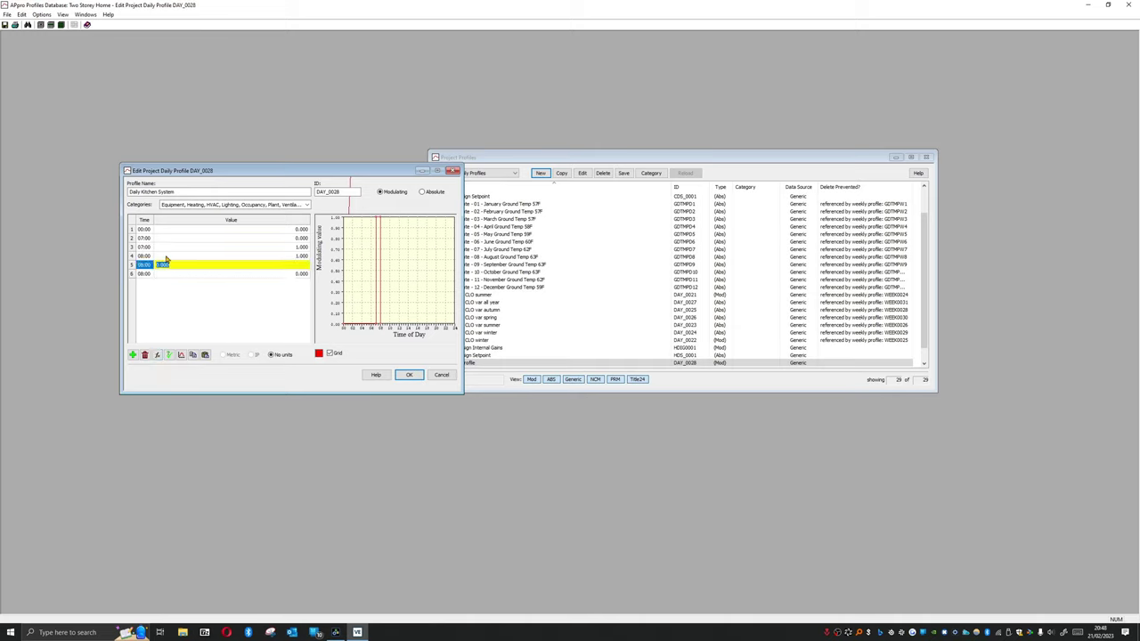
left_click(151, 279)
left_click(151, 276)
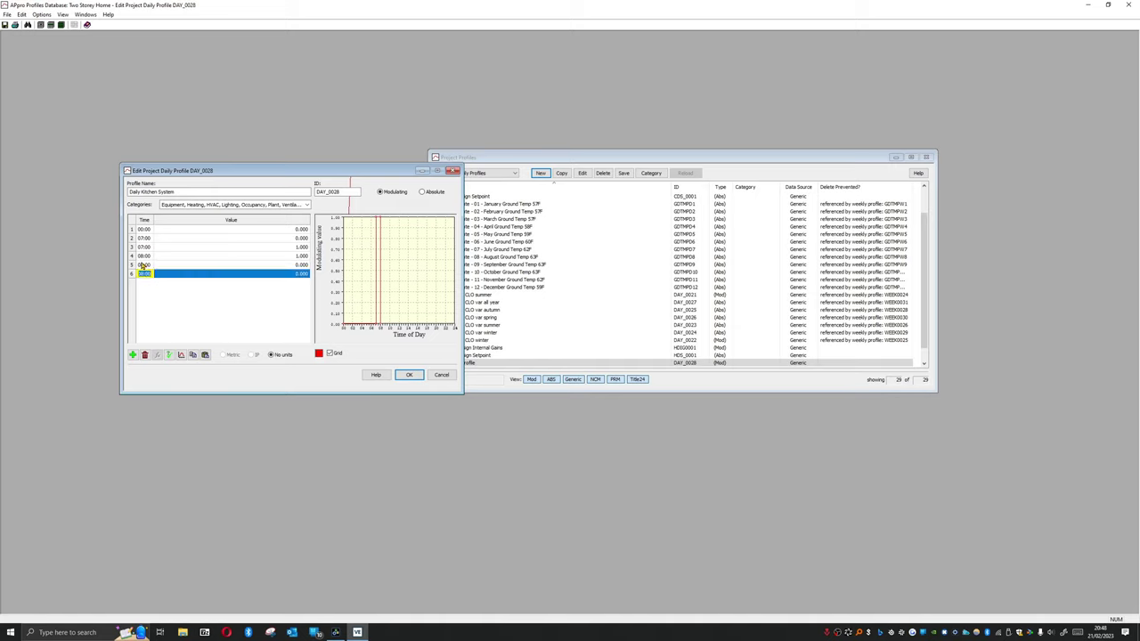
type("10")
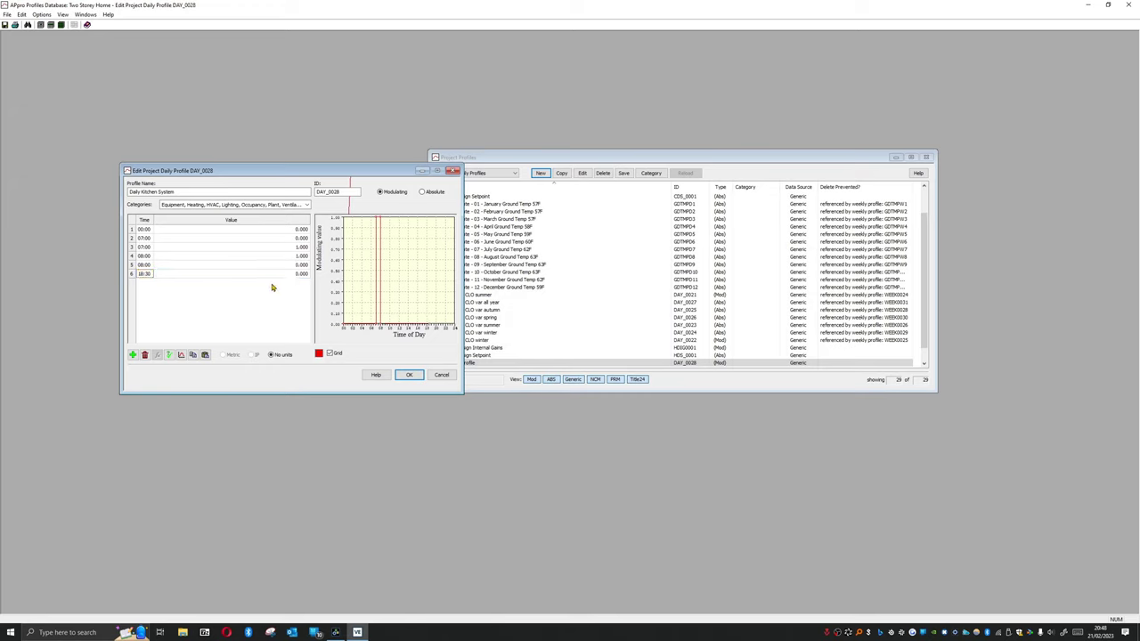
Step: Insert a second 18:30 time point and set its modulating value to 1
left_click(132, 355)
type("0")
key("Return")
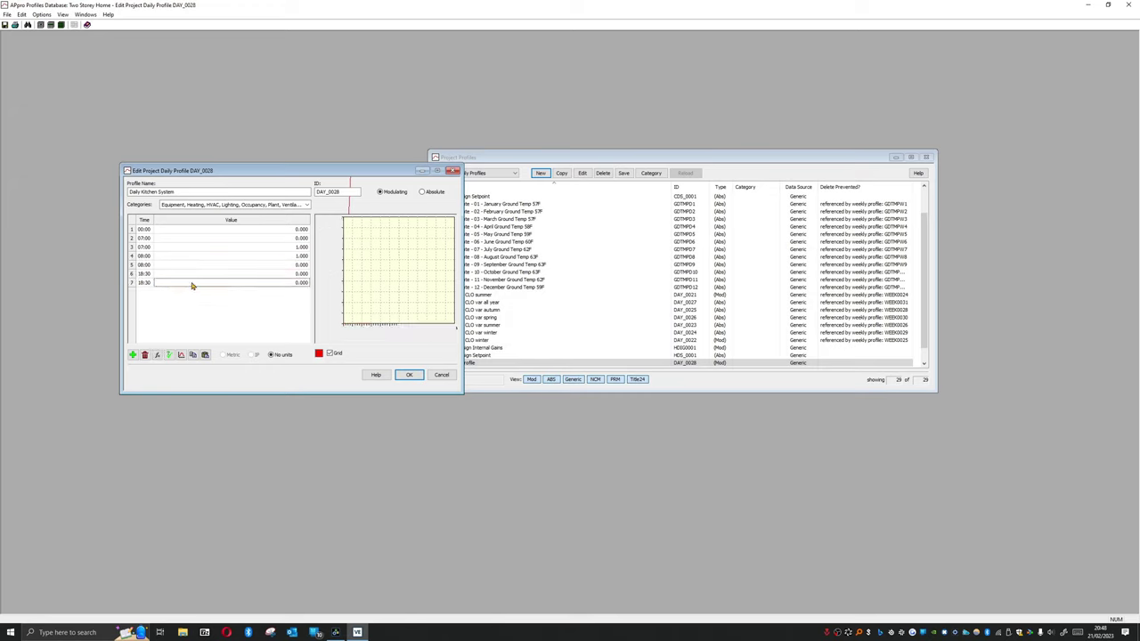
left_click(279, 283)
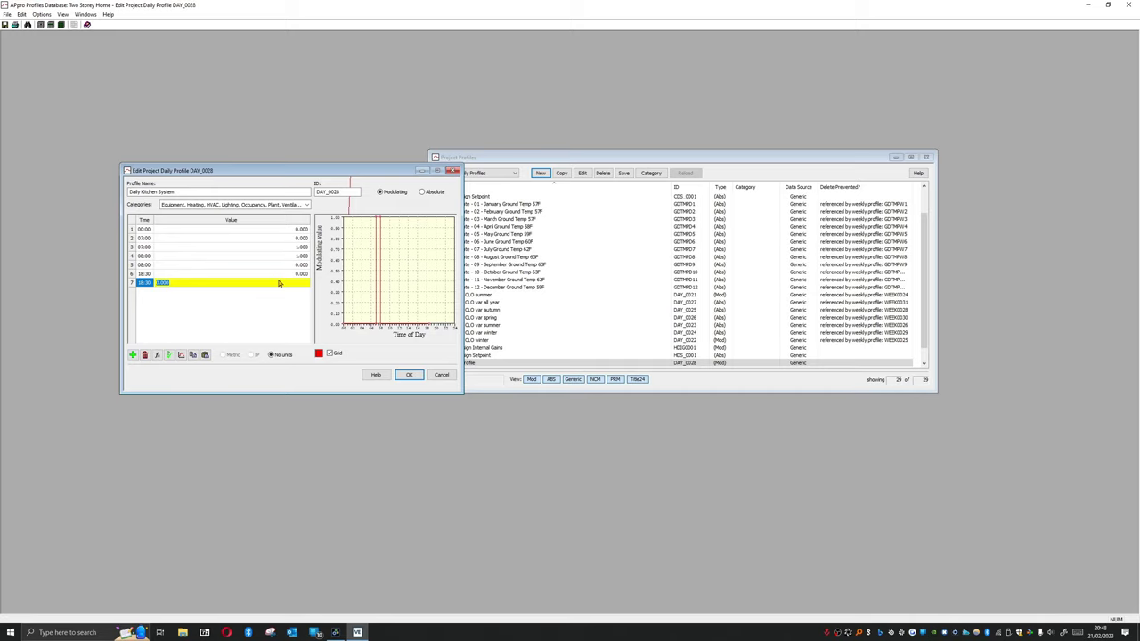
type("0")
key("Return")
Step: Insert a time point at 19:30 and keep its modulating value at 1
left_click(131, 354)
left_click(146, 292)
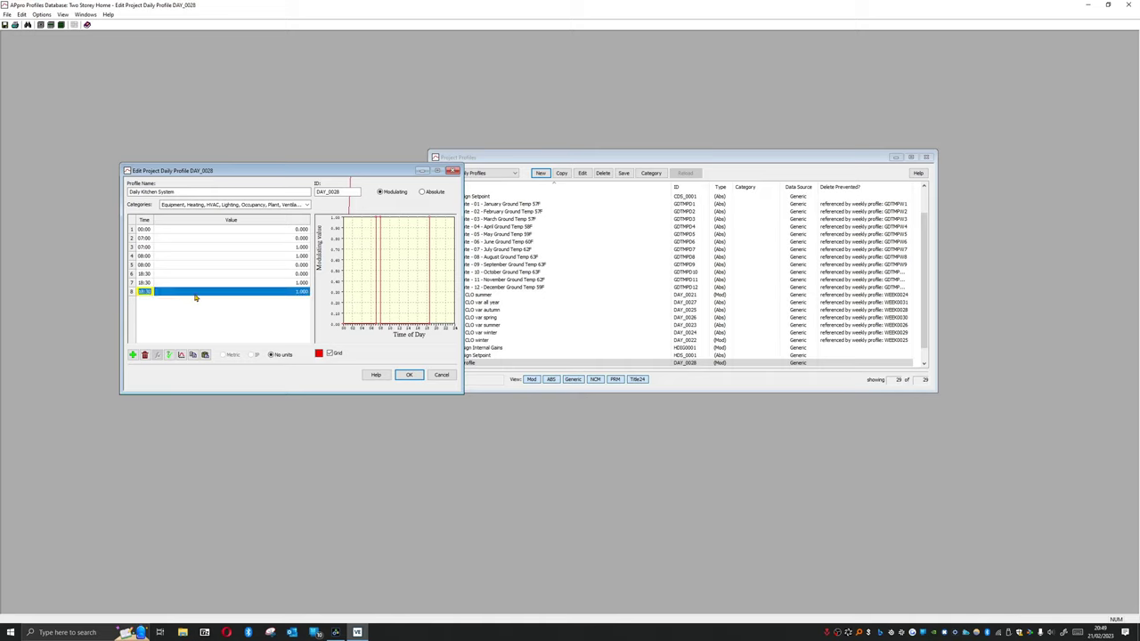
type("19")
left_click(202, 308)
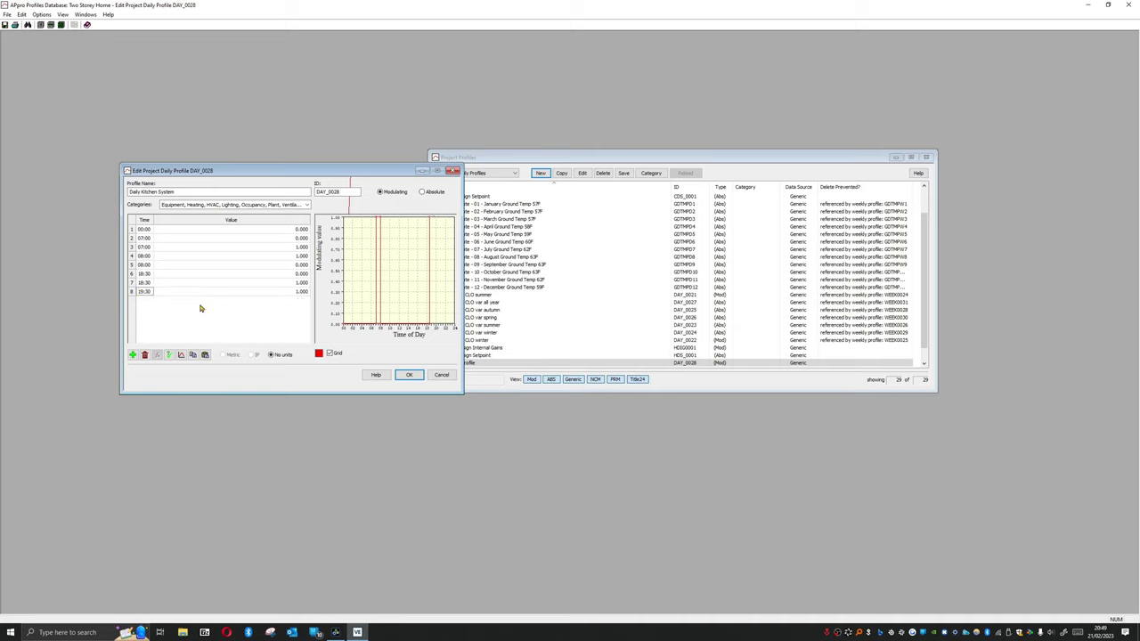
left_click(265, 294)
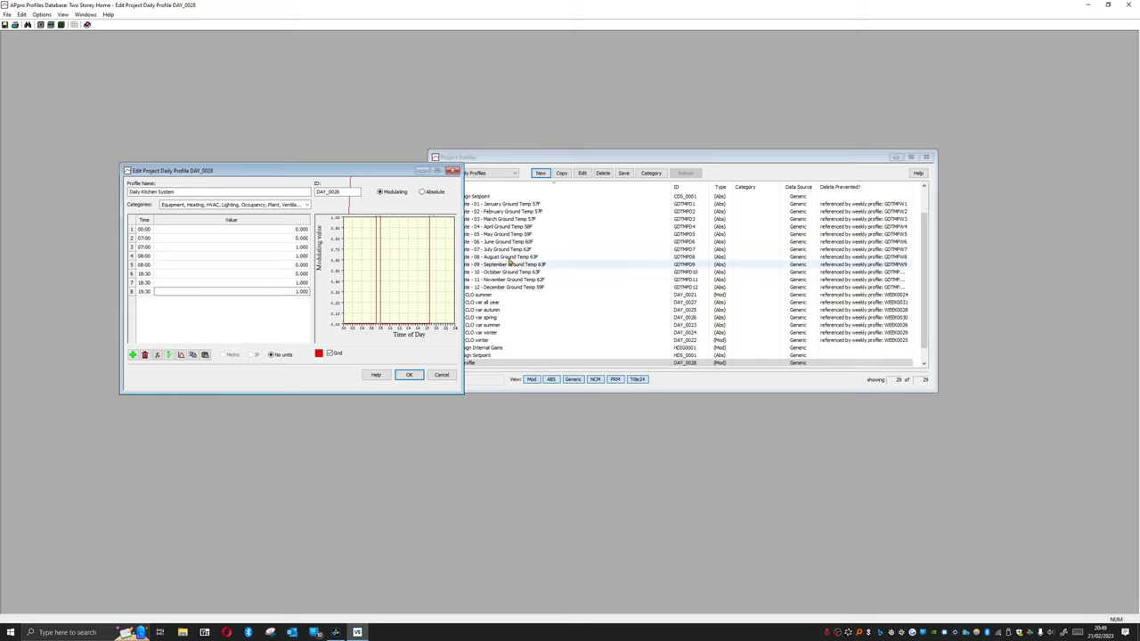
Step: Insert a second 19:30 time point and set its modulating value to 0
left_click(131, 355)
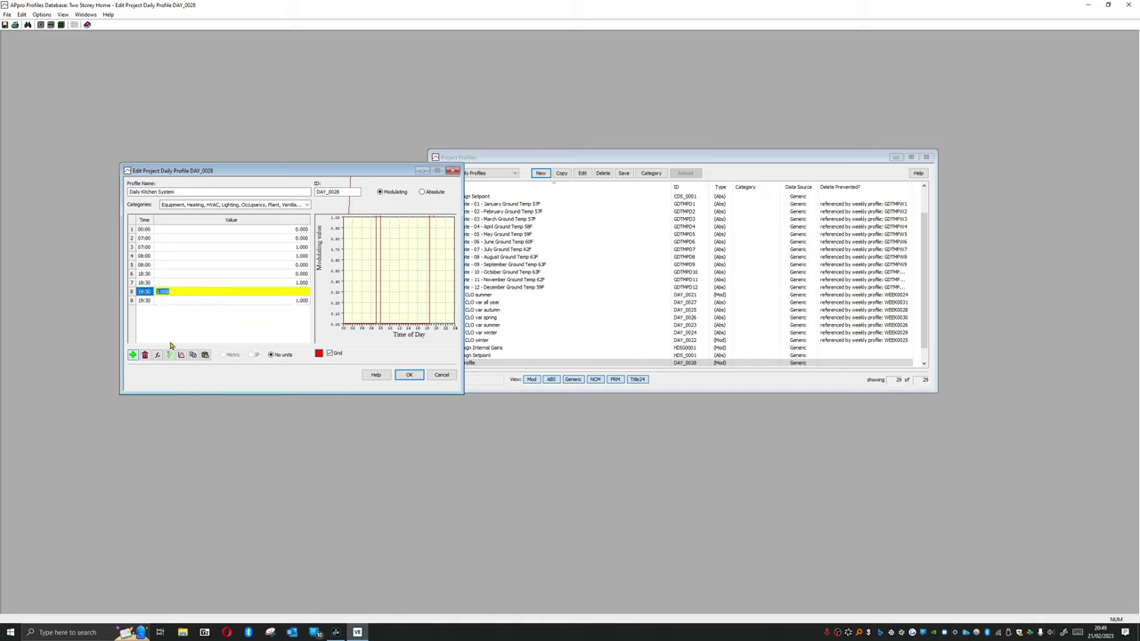
left_click(163, 304)
left_click(157, 300)
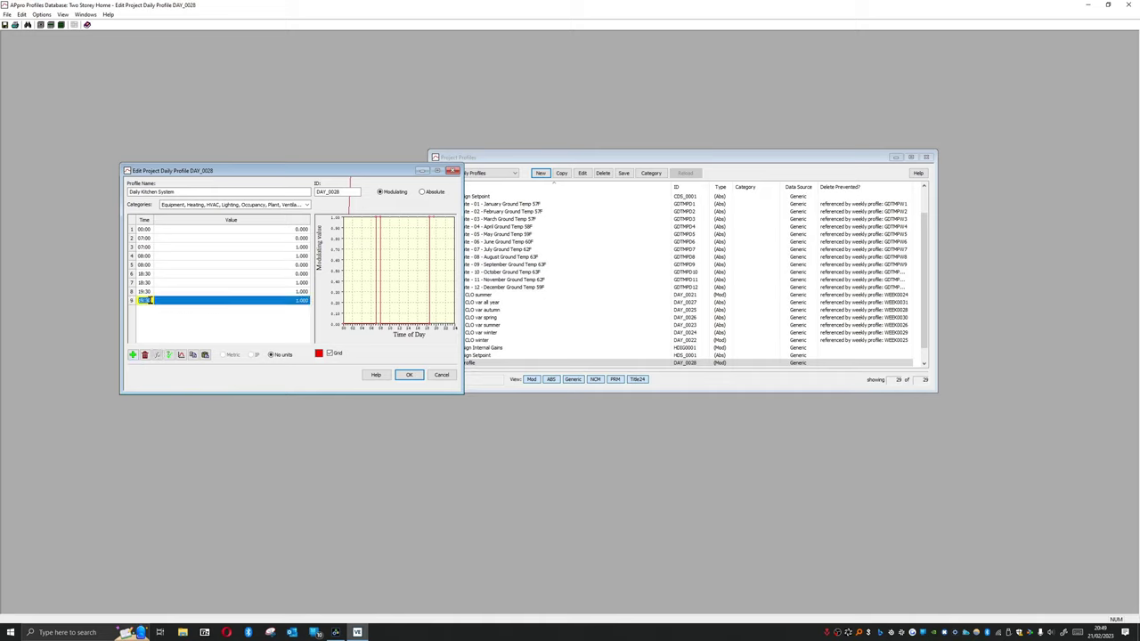
double_click(196, 300)
type("0")
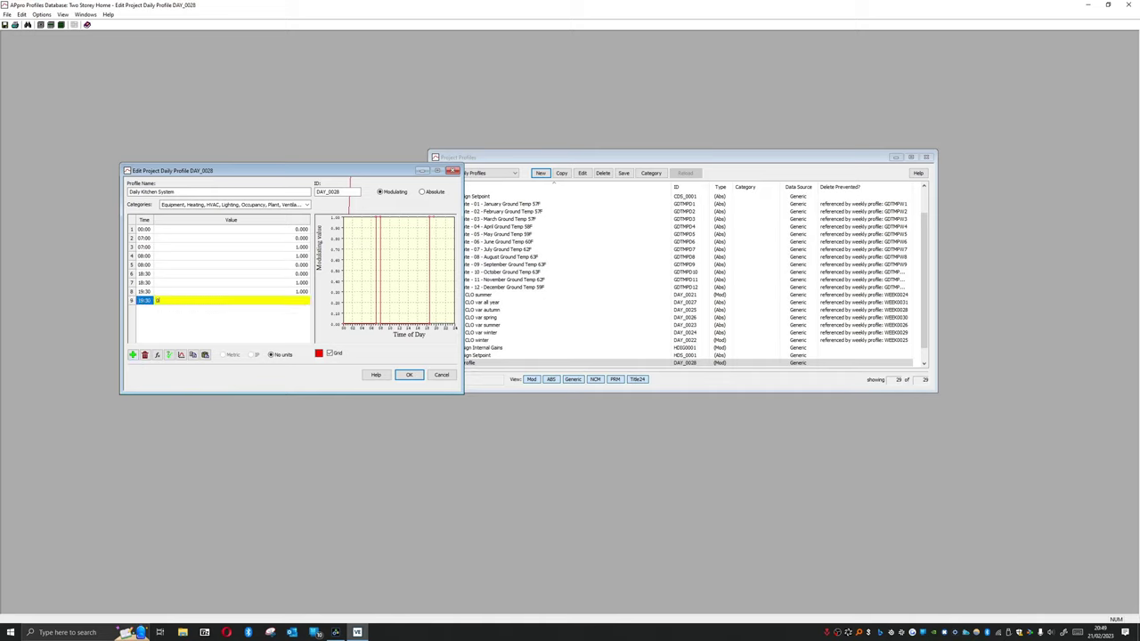
key("Return")
Step: Insert a time point at 23:30 and set its modulating value to 0.5
left_click(132, 355)
left_click(147, 309)
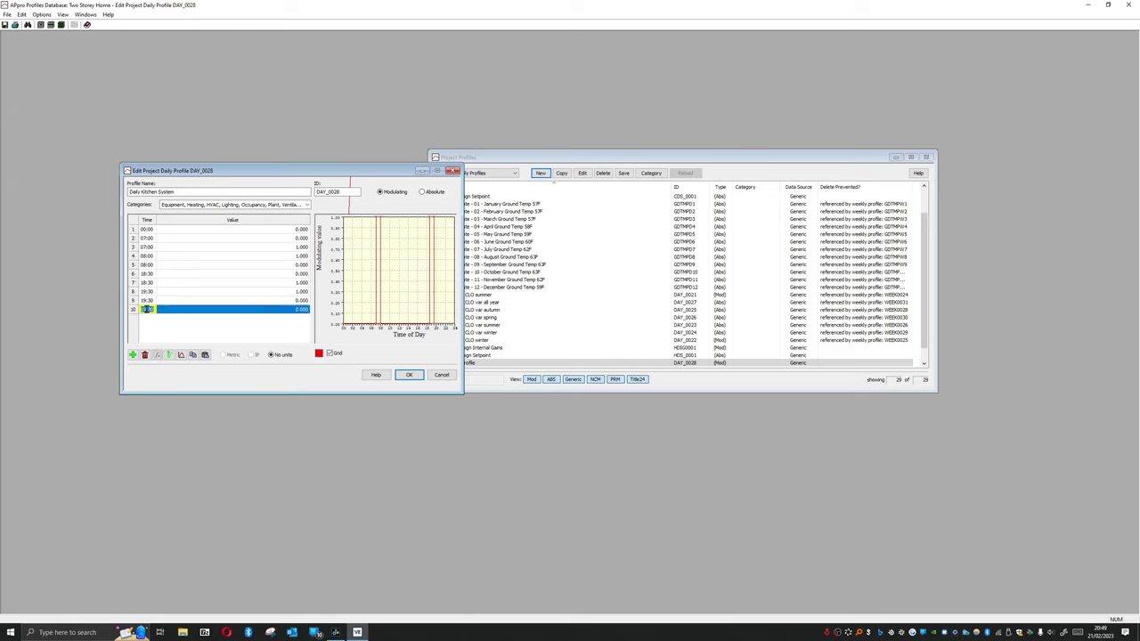
left_click(216, 316)
left_click(216, 309)
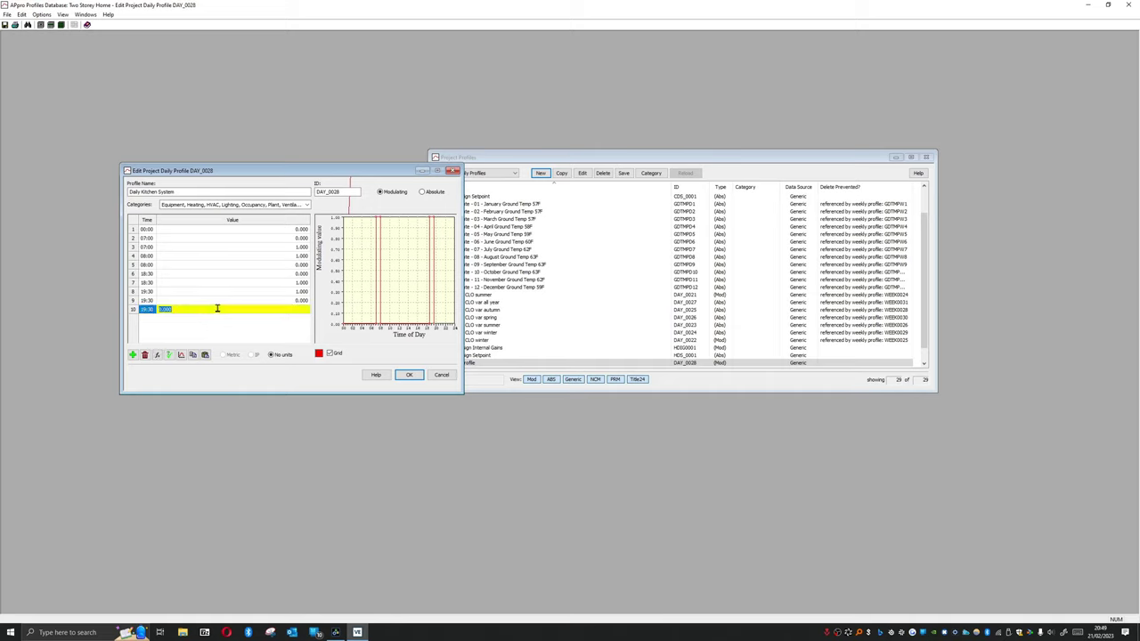
left_click(148, 309)
left_click(149, 309)
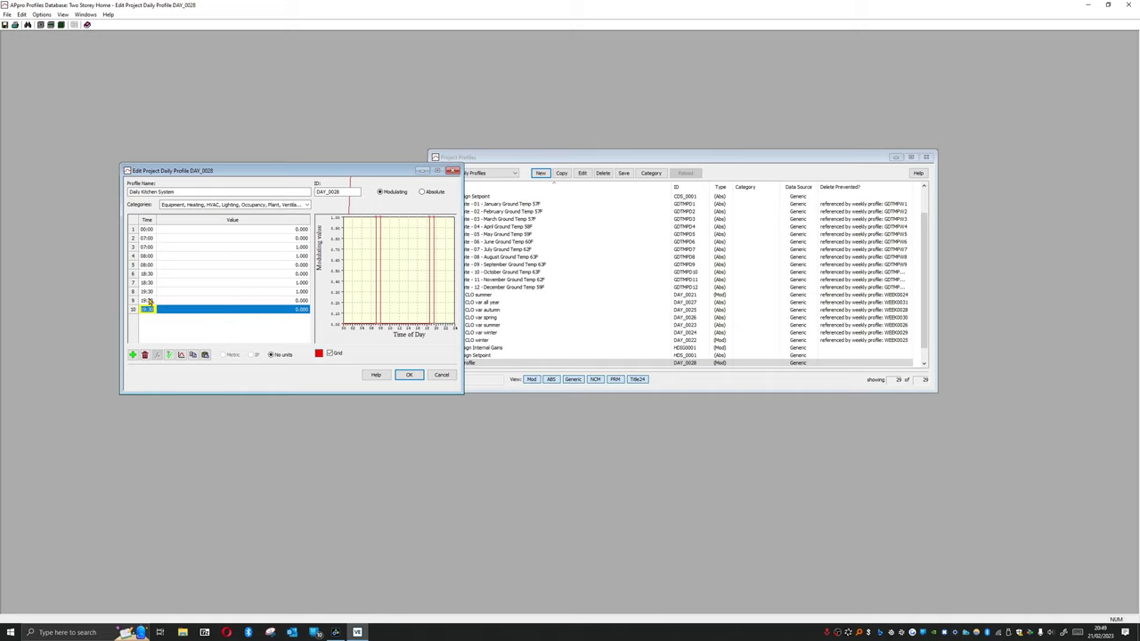
type("23")
left_click(265, 309)
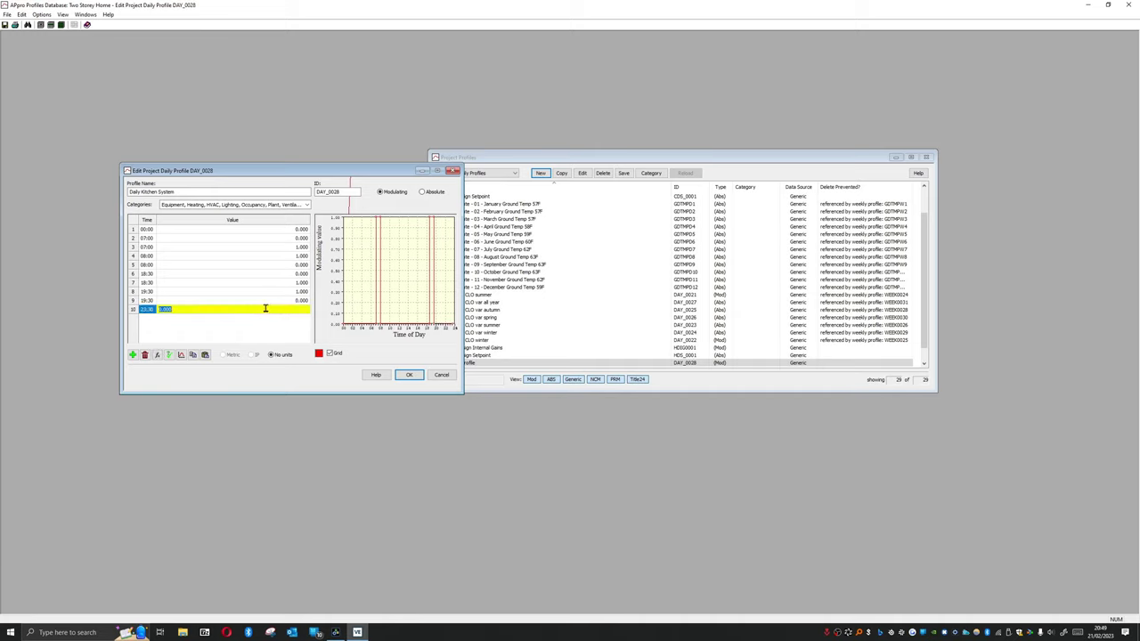
type("0.5")
key("Return")
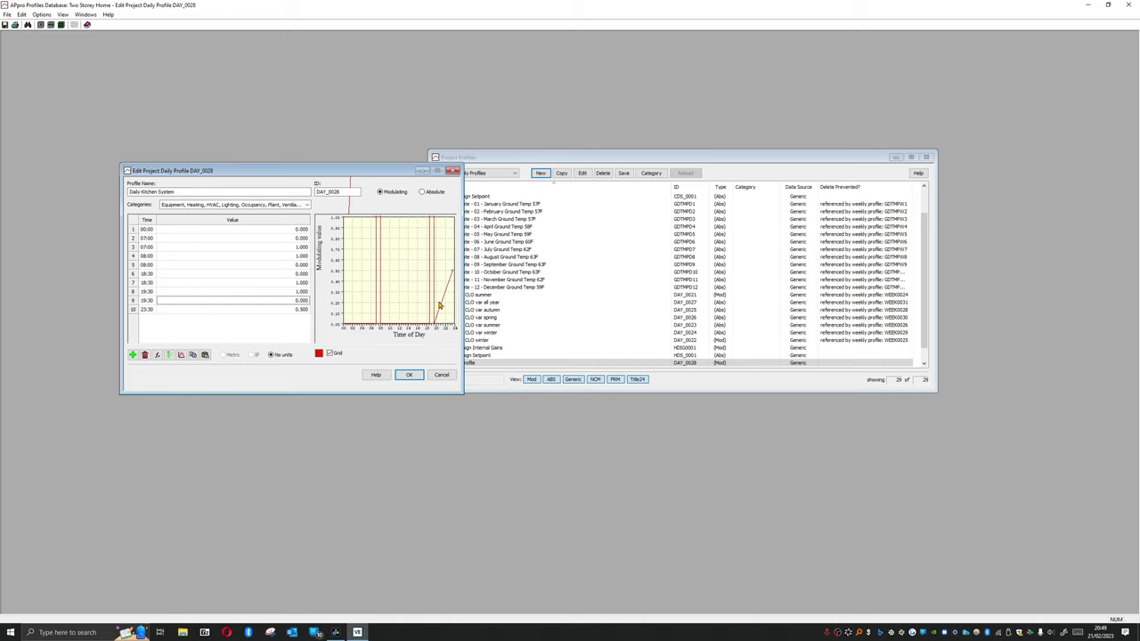
double_click(297, 312)
type("0.5")
key("Return")
Step: Insert a second 23:30 time point and set the modulating value of the first 23:30 point to 0
left_click(133, 354)
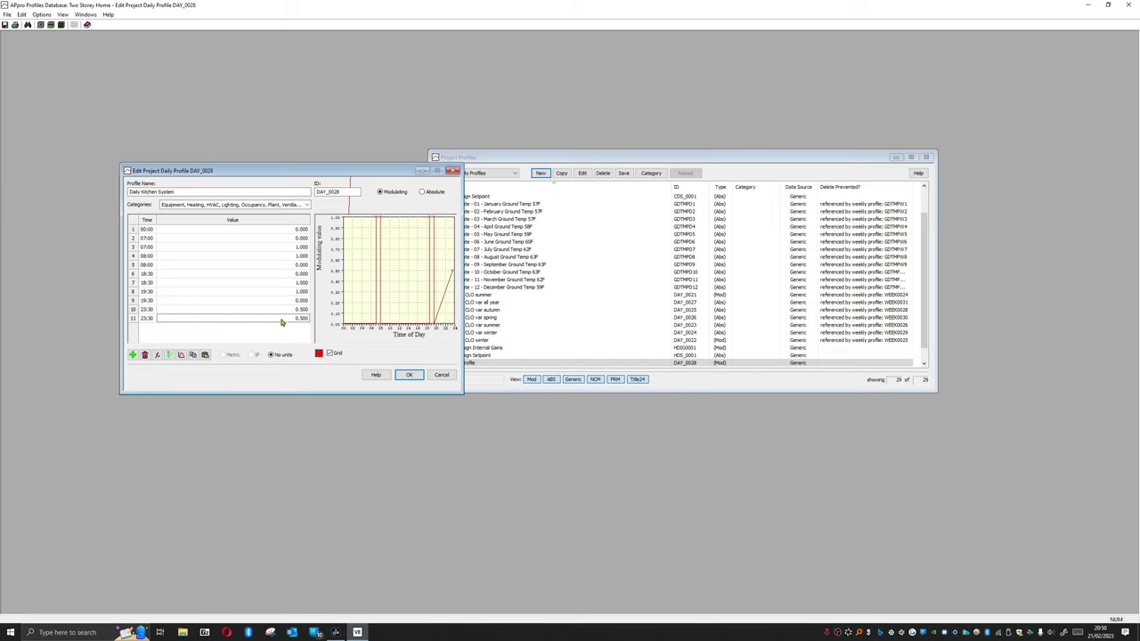
double_click(283, 310)
type("0")
key("Return")
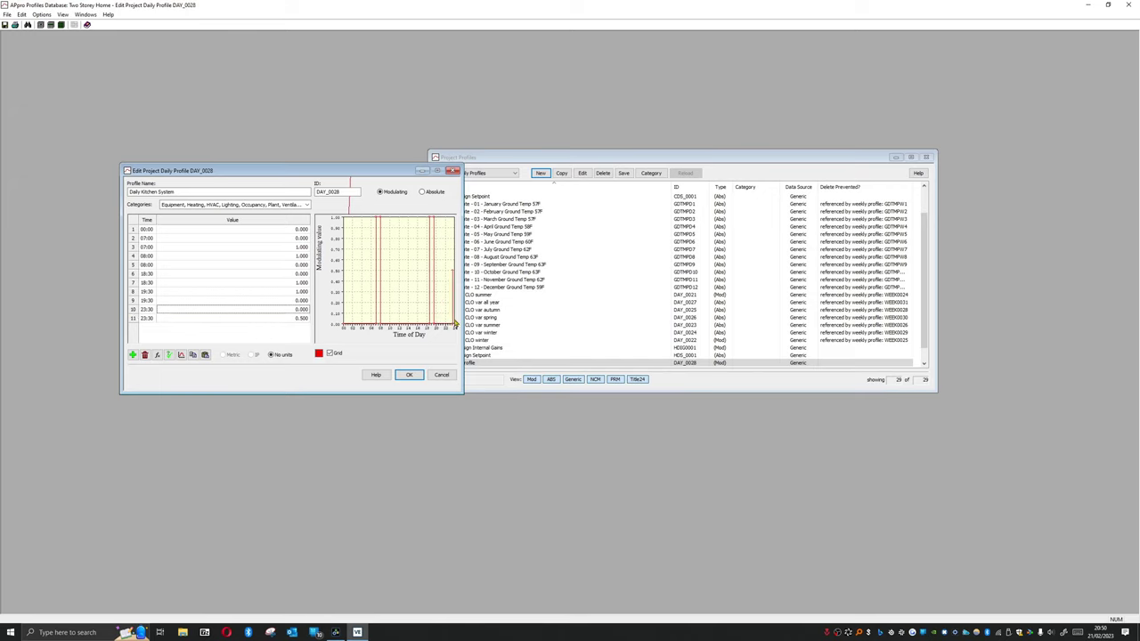
left_click(186, 319)
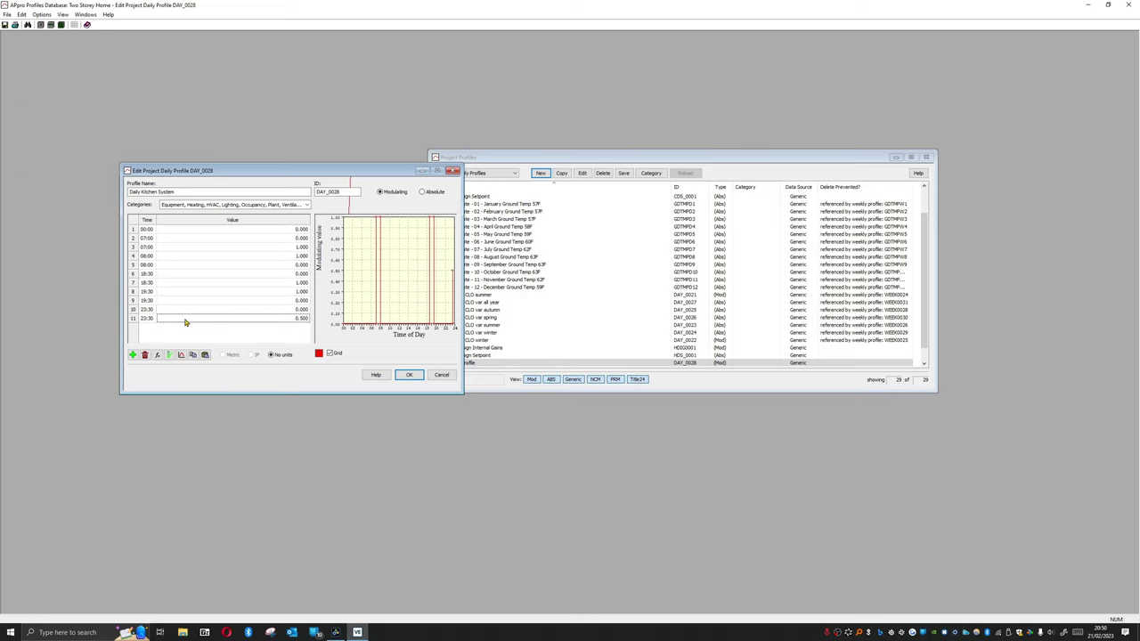
Step: Insert another time point at the end of the profile with a modulating value of 0 and a time of 00:00
left_click(132, 354)
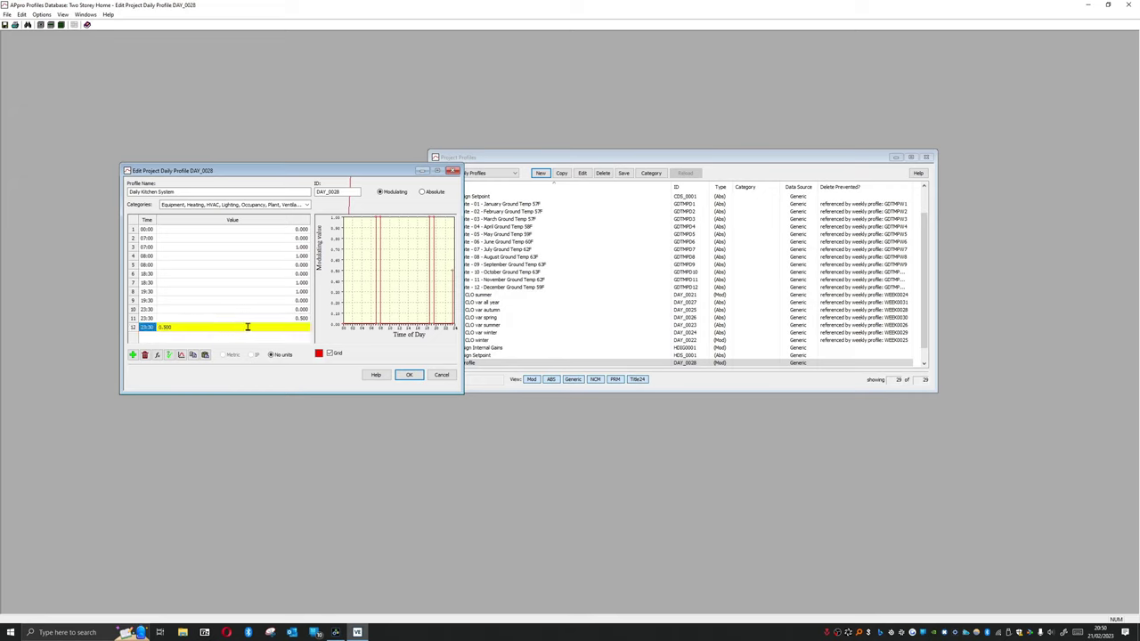
double_click(247, 328)
double_click(208, 327)
type("00")
left_click(262, 345)
left_click(615, 349)
left_click(243, 332)
type("2")
left_click(148, 327)
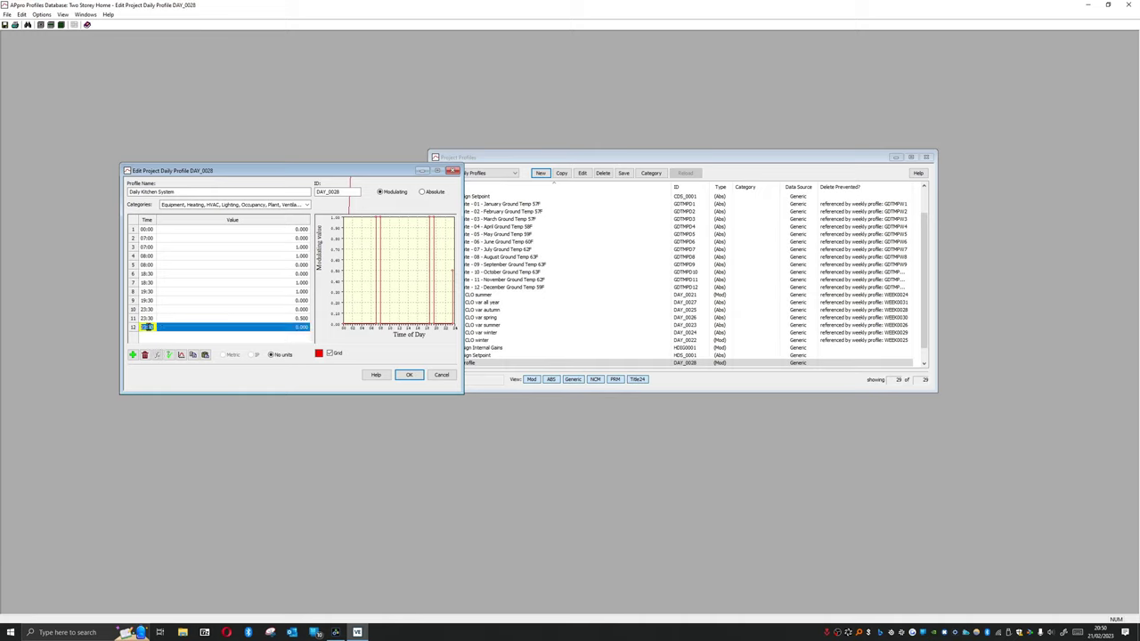
type("00:00")
key("Return")
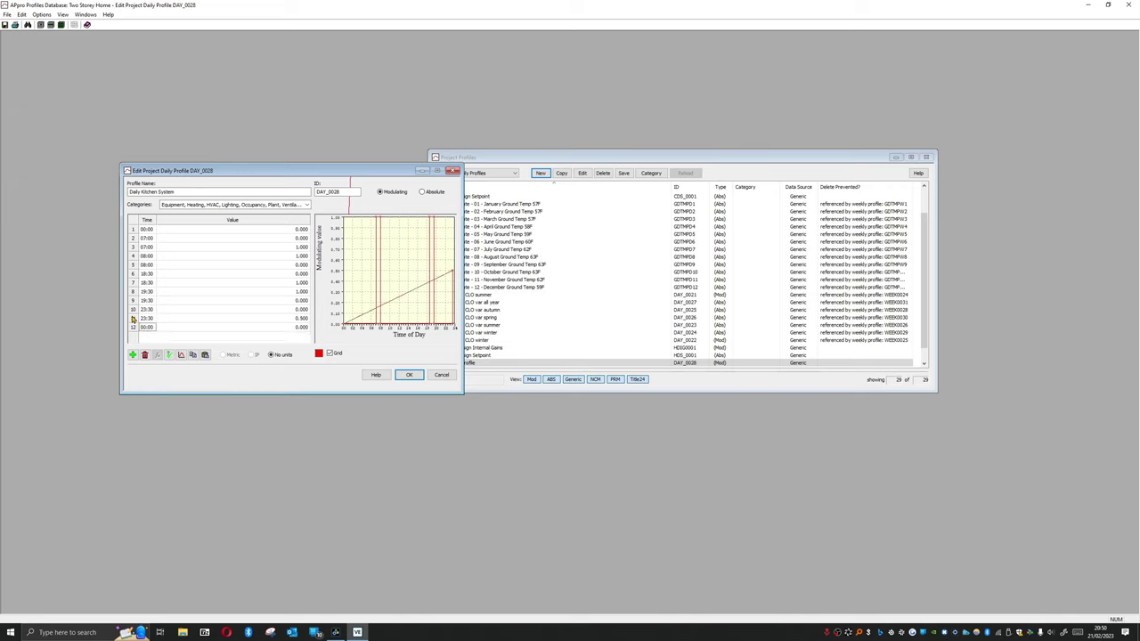
Step: Change the profile's final time point to 23:45 and set its modulating value to 0.5
double_click(147, 328)
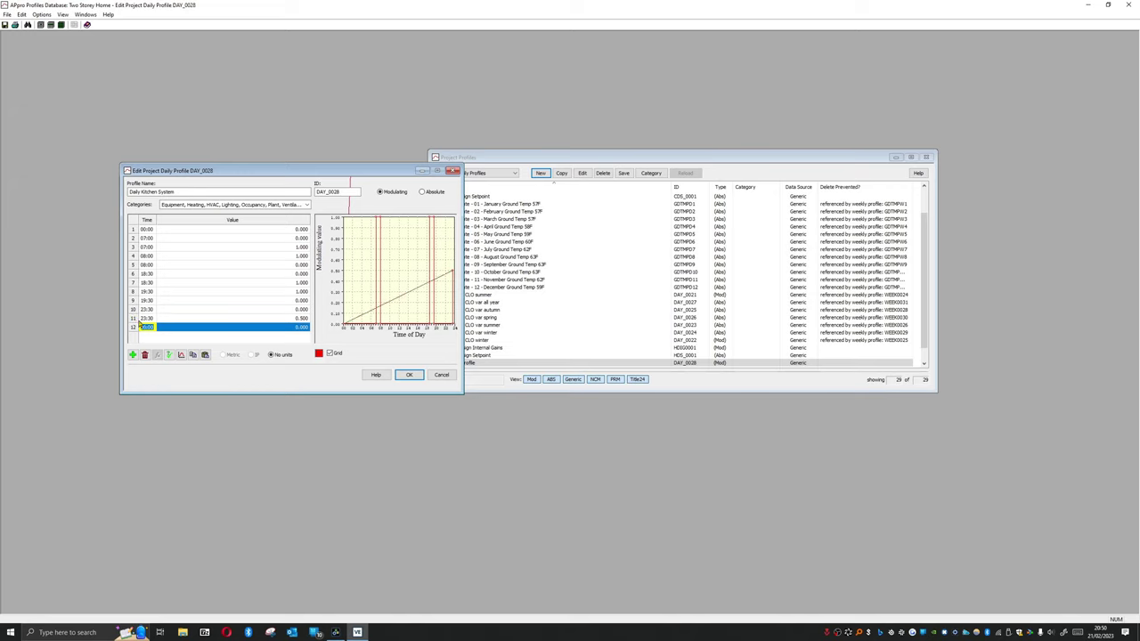
type("23:45")
double_click(246, 328)
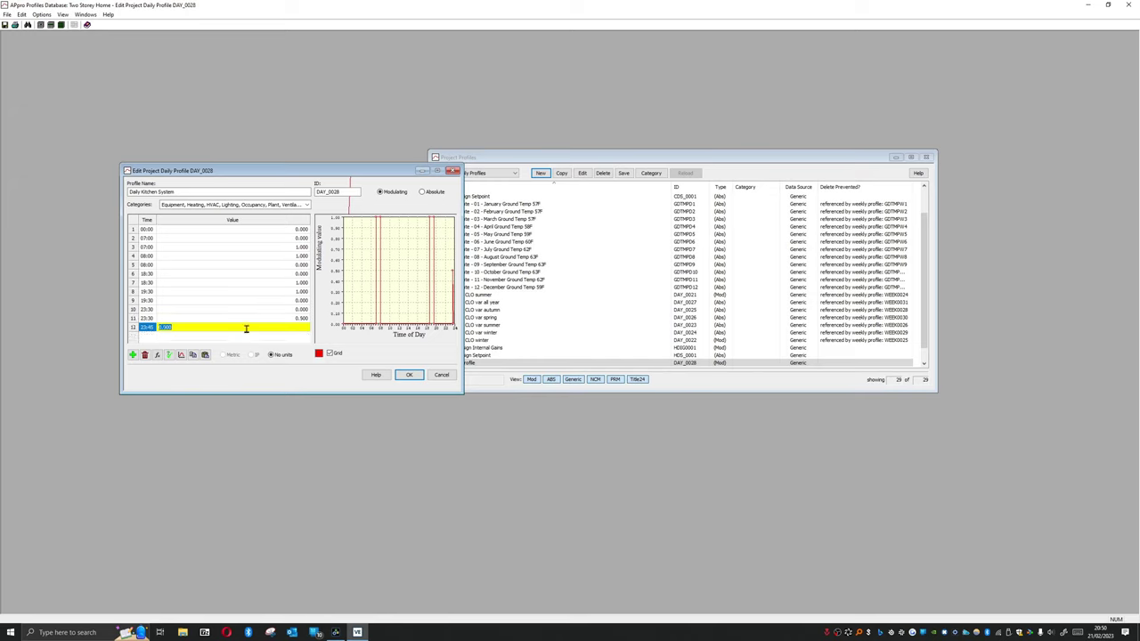
type("0.5")
key("Return")
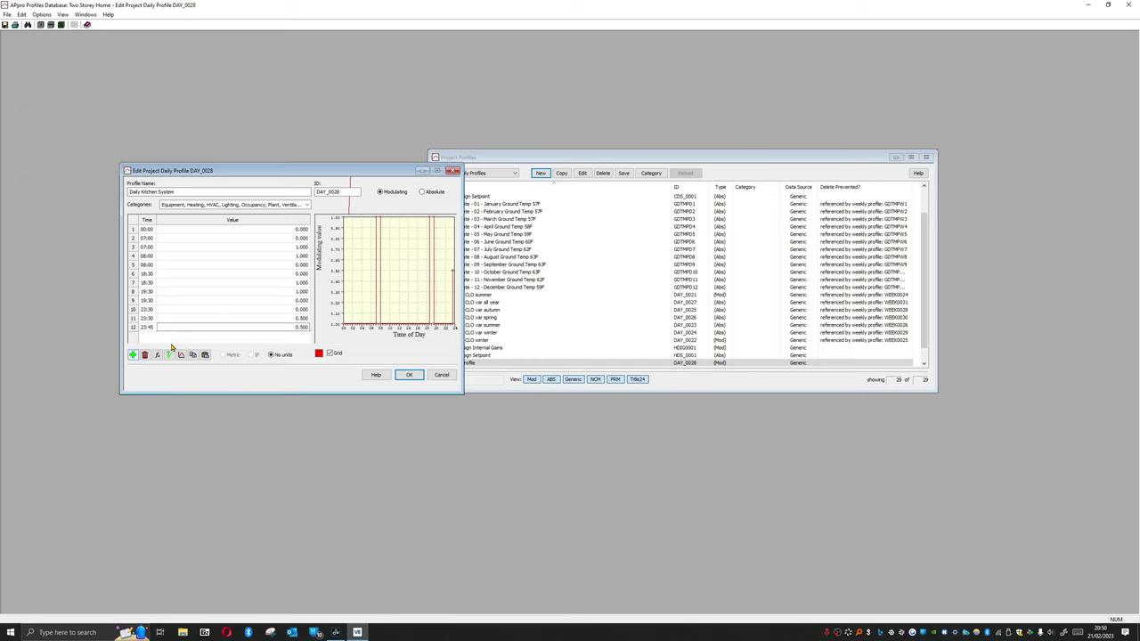
Step: Insert a second 23:45 time point with a modulating value of 0 and accept the finished daily profile
left_click(133, 354)
left_click(166, 338)
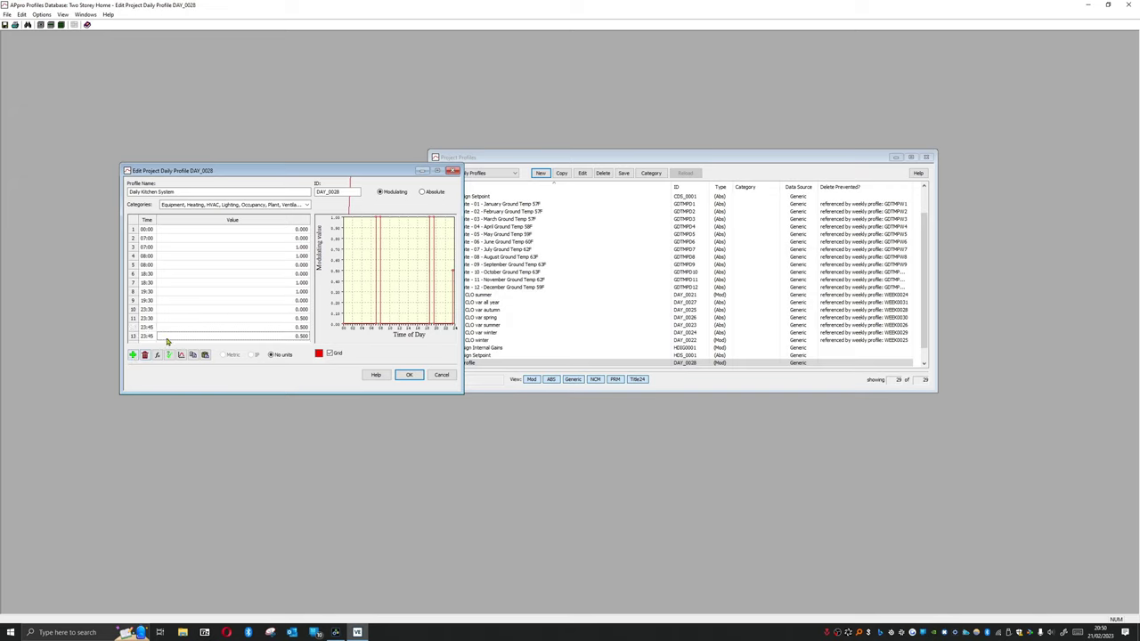
left_click(186, 334)
type("0")
key("Return")
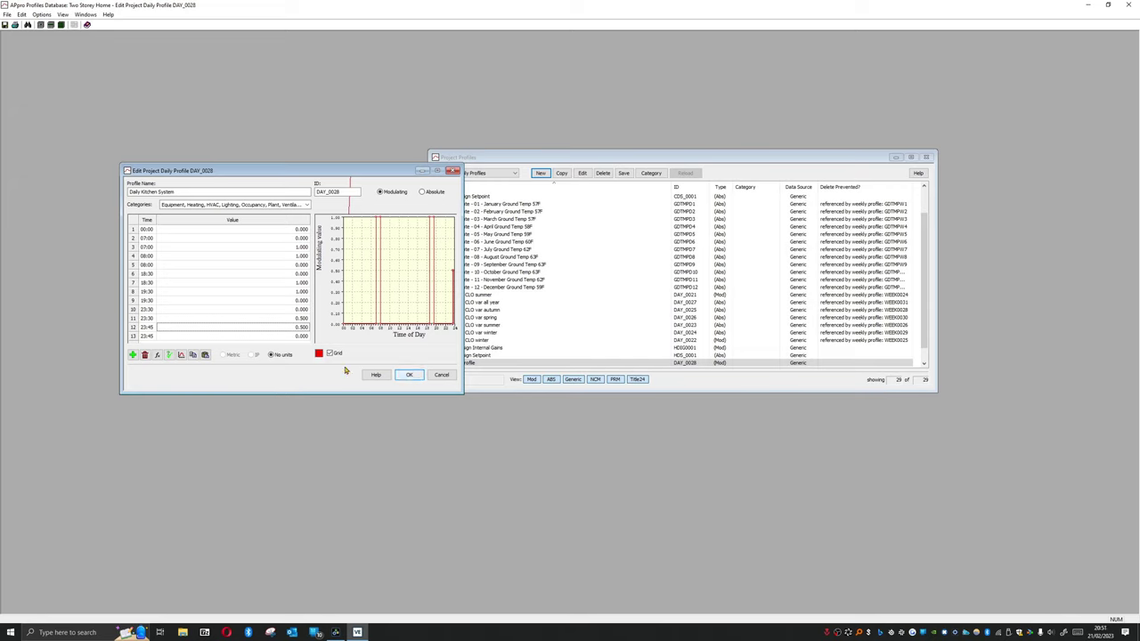
left_click(408, 374)
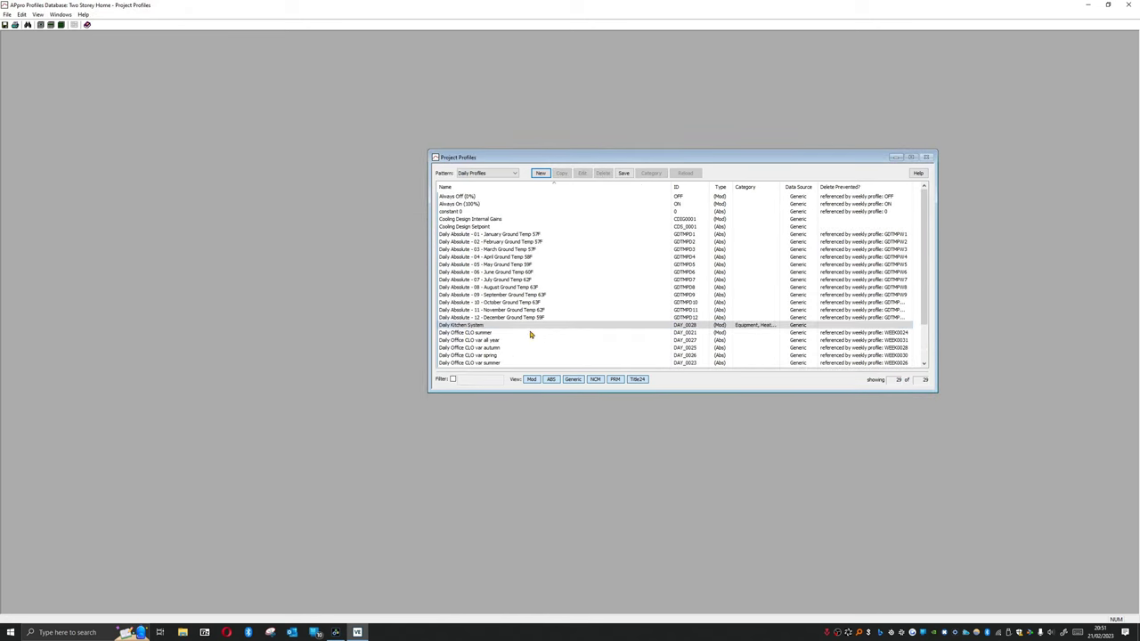
Step: Reopen the Daily Kitchen System profile and inspect its curve in the graphical profile editor, leaving it without changes
double_click(476, 326)
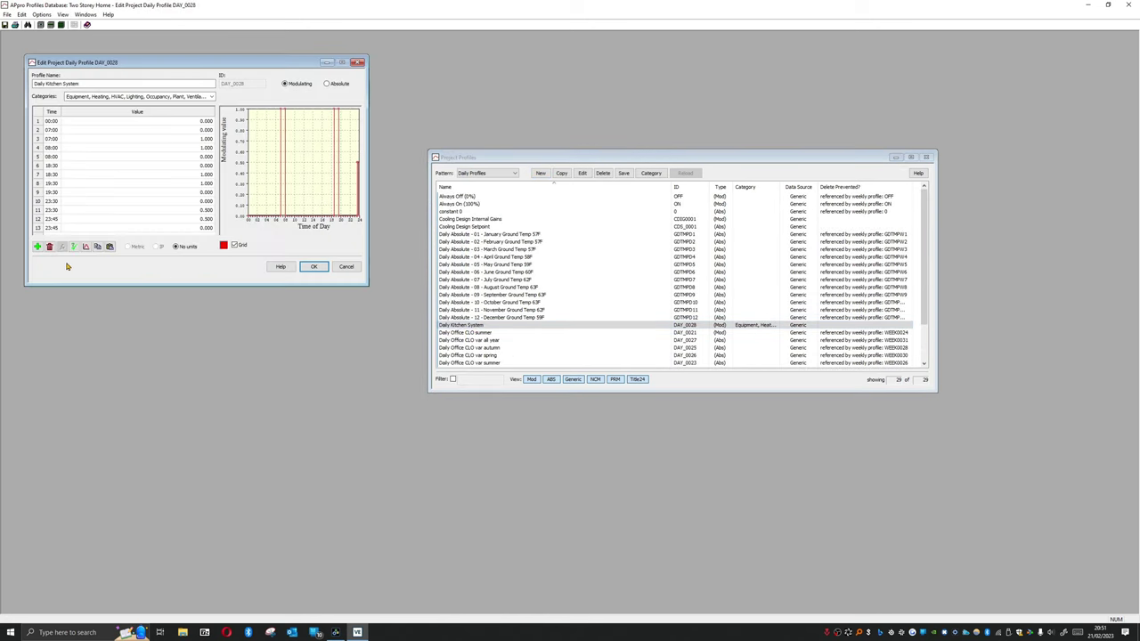
left_click_drag(229, 63, 243, 162)
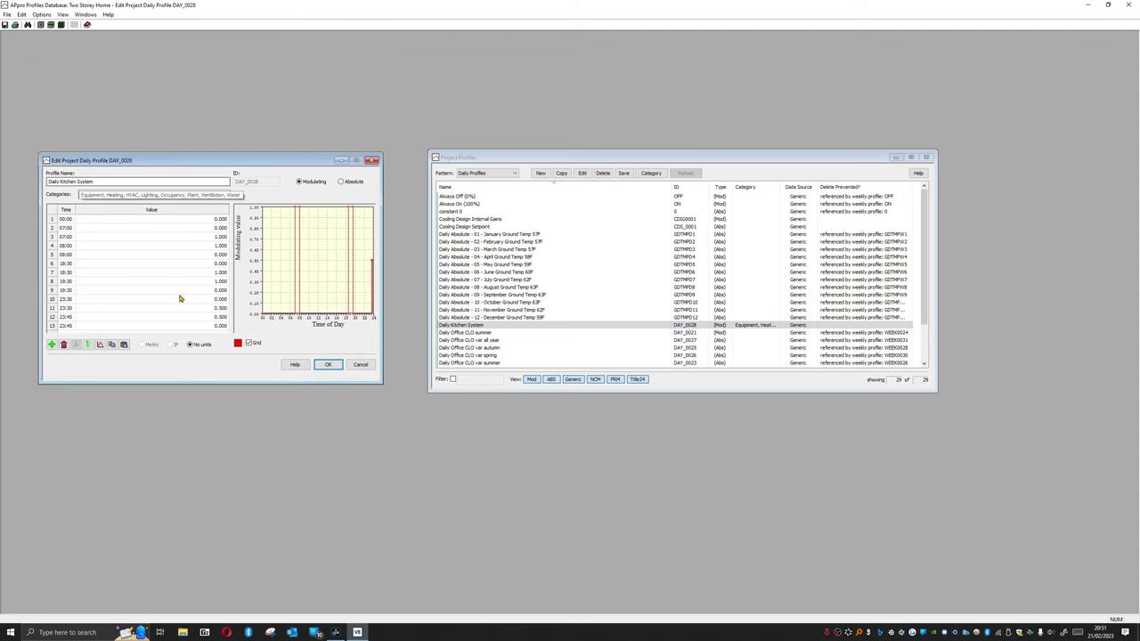
left_click(101, 347)
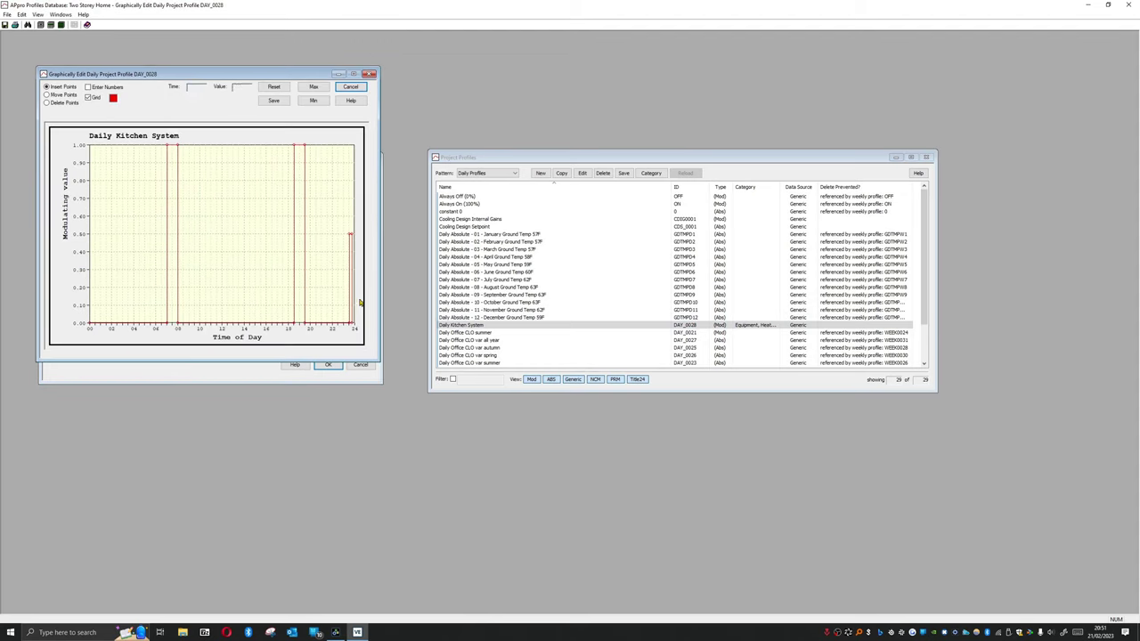
left_click(349, 230)
left_click(350, 87)
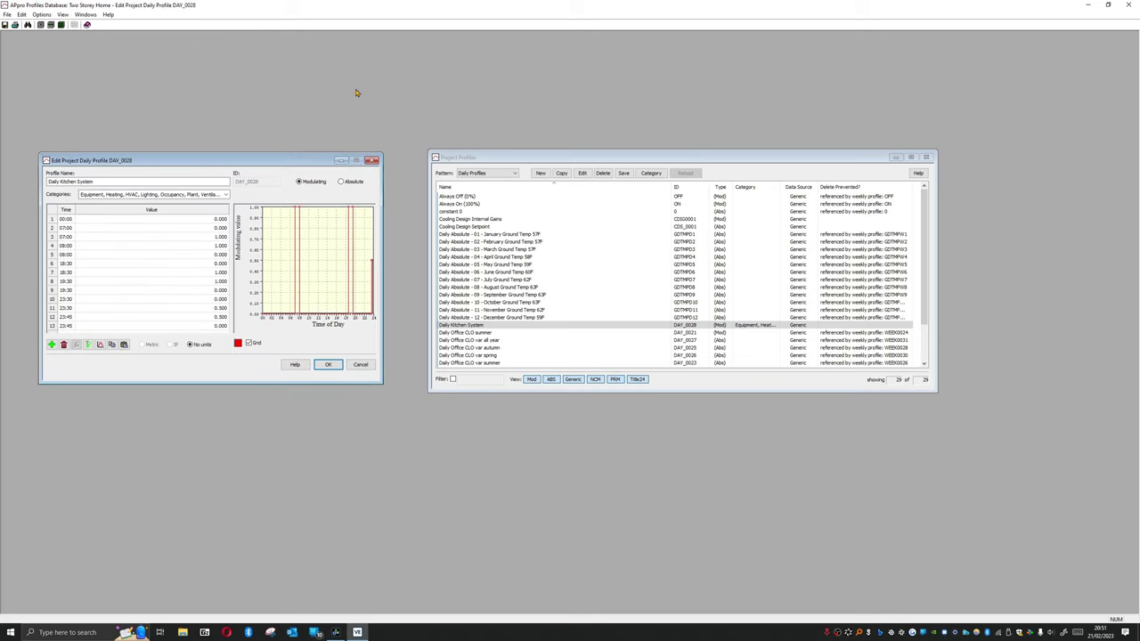
Step: Insert another time point after the final 23:45 point and open the modulating formula creation for the profile value
left_click(89, 346)
left_click(631, 348)
left_click(138, 328)
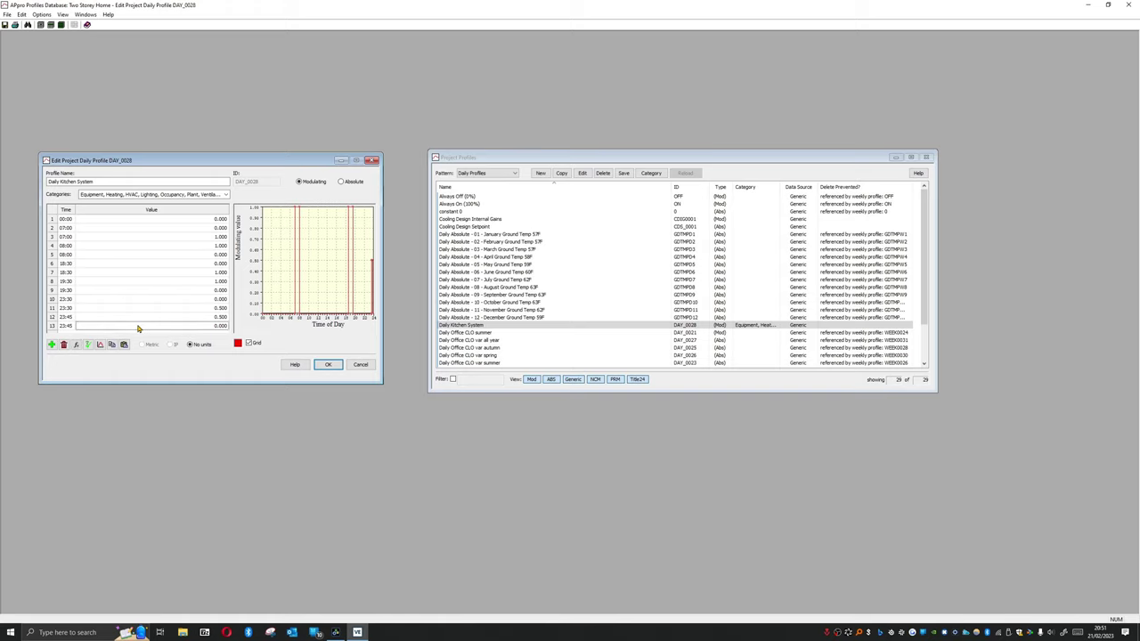
left_click(52, 345)
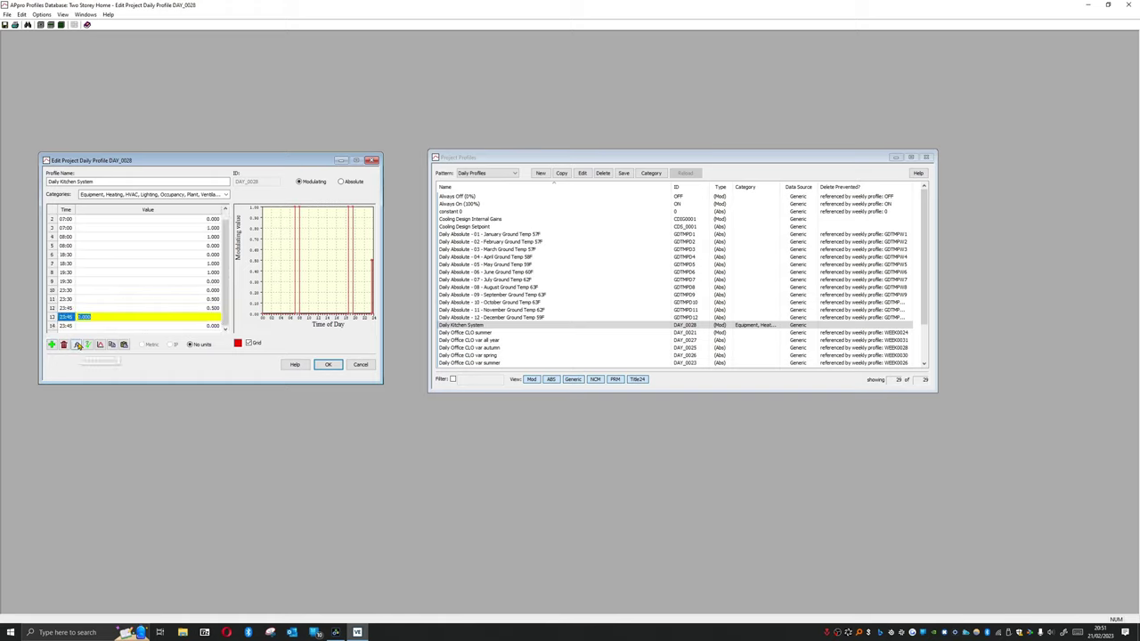
left_click(77, 345)
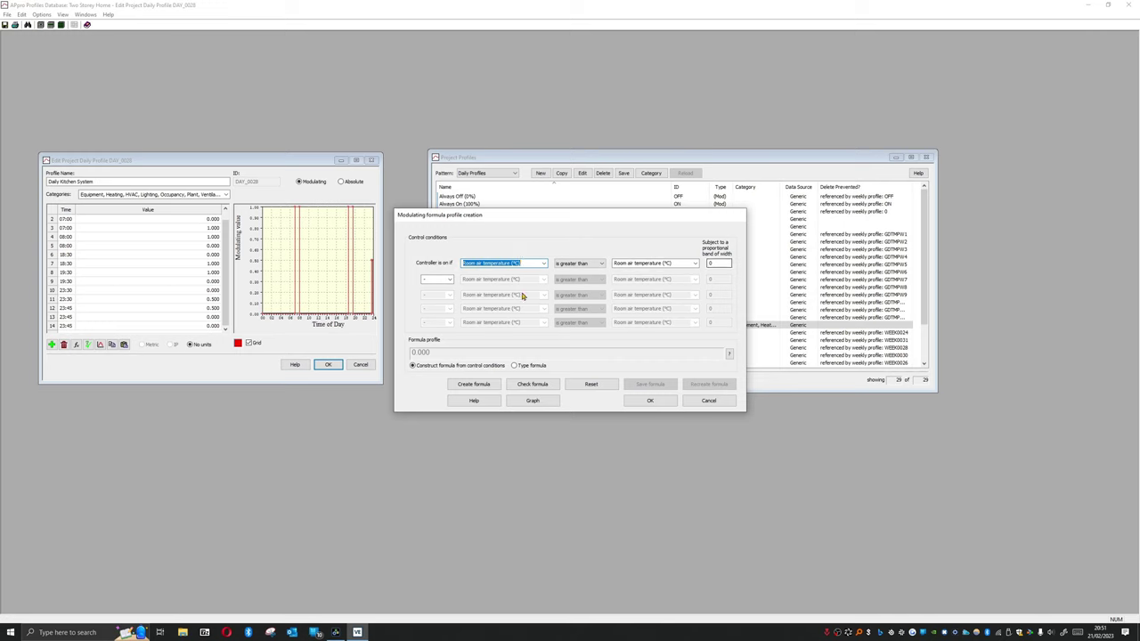
Step: Cancel the modulating formula creation, accept the Daily Kitchen System profile and save the project profiles
left_click(720, 401)
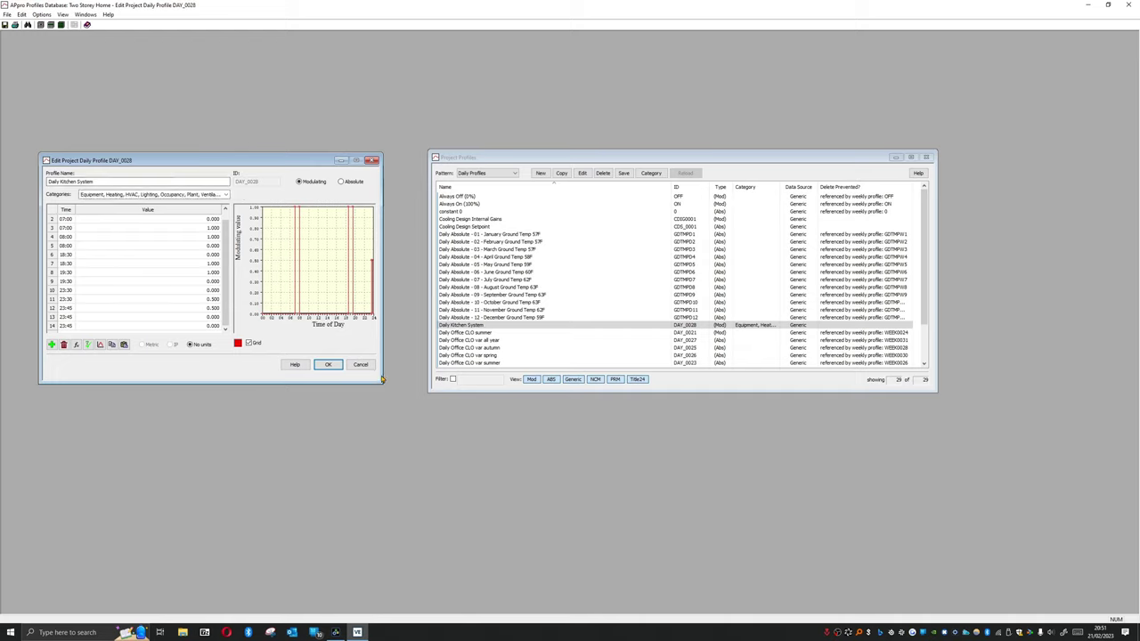
left_click(328, 364)
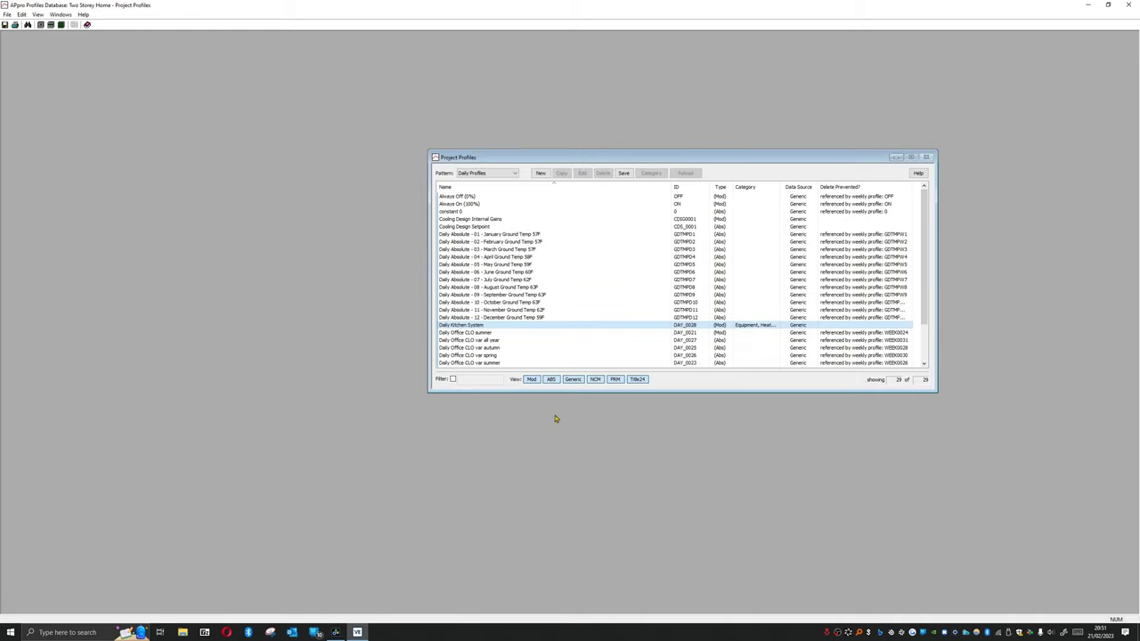
left_click(623, 173)
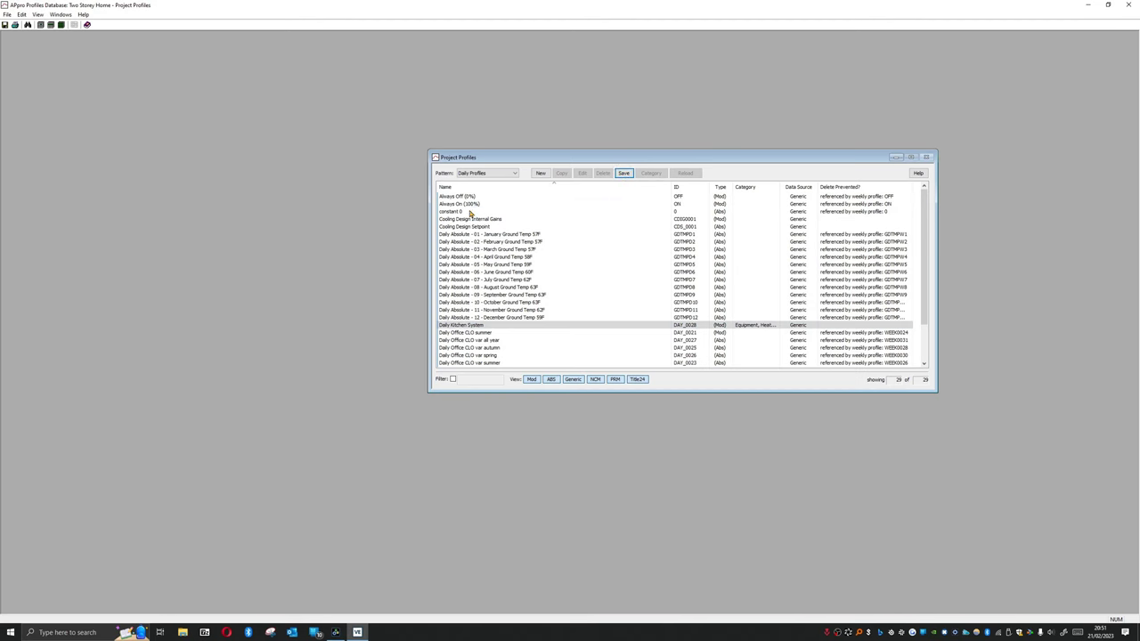
Step: Switch to weekly profiles and create a new weekly profile named Weekly Kitchen System
left_click(486, 173)
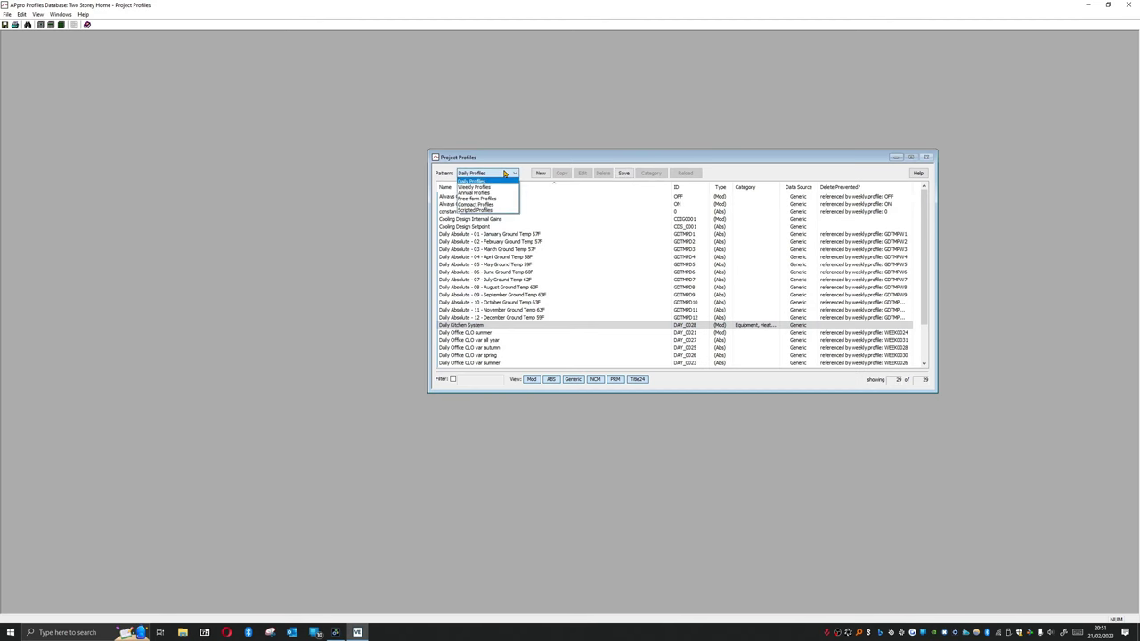
left_click(476, 187)
left_click(541, 174)
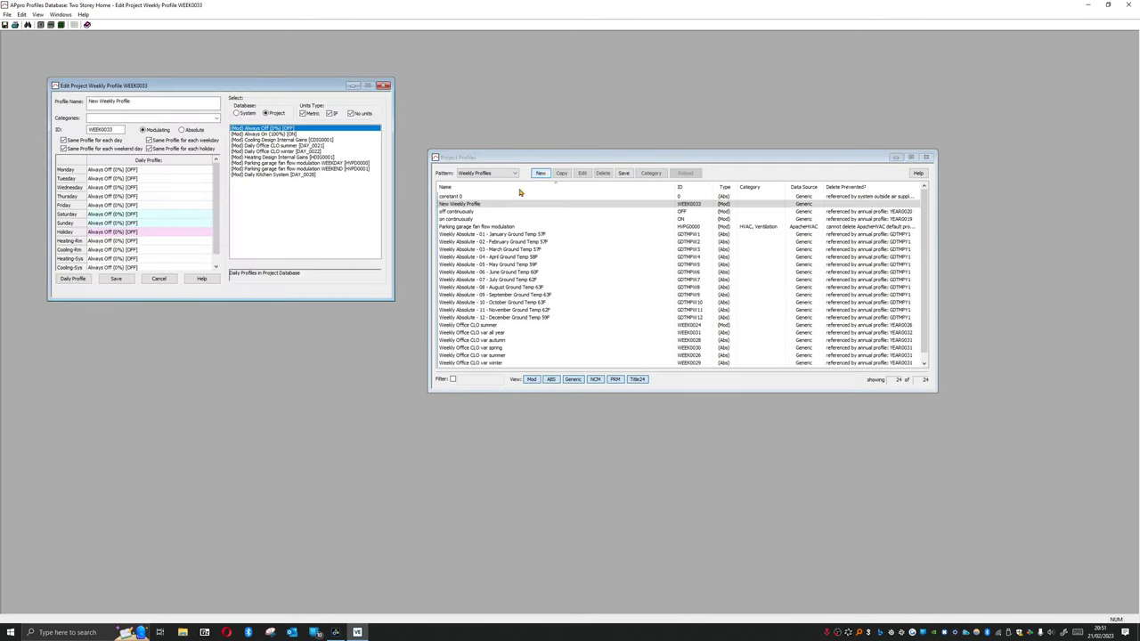
left_click_drag(314, 87, 381, 208)
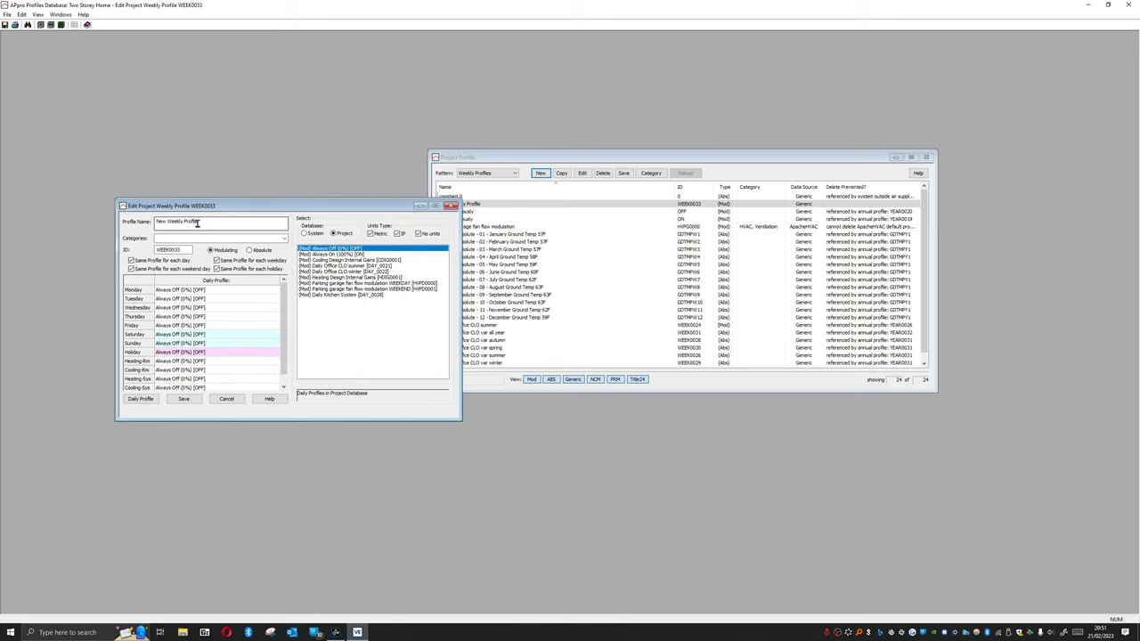
left_click_drag(202, 222, 14, 197)
type("Wee")
Step: Assign the Equipment, Heating, HVAC, Lighting, Occupancy, Plant and Ventilation categories to the weekly profile
left_click(283, 239)
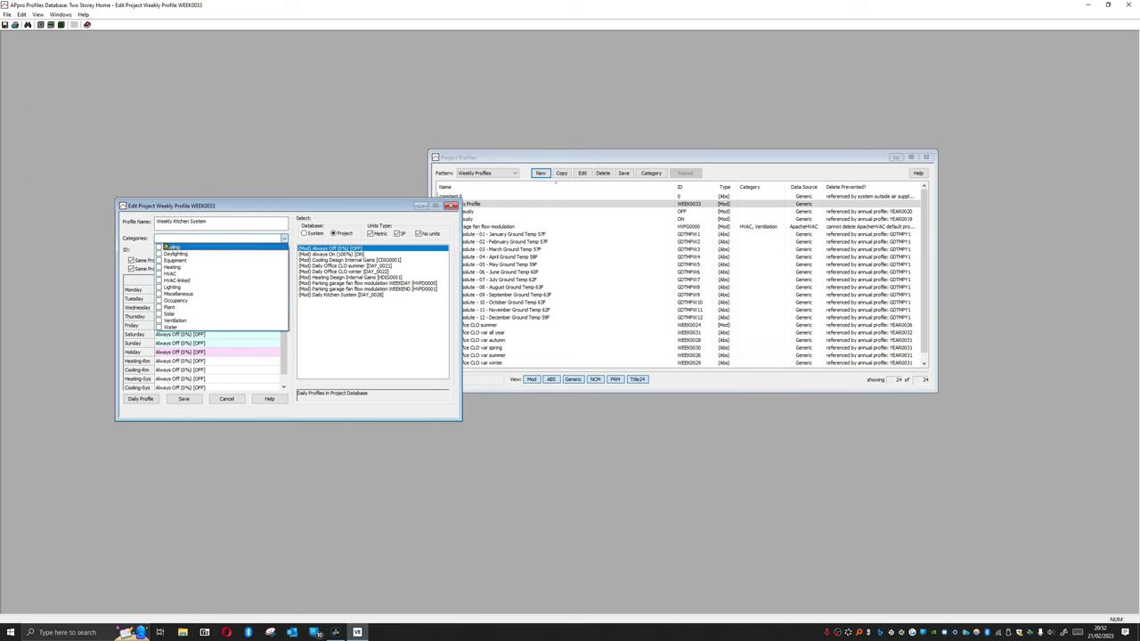
left_click(159, 260)
left_click(159, 266)
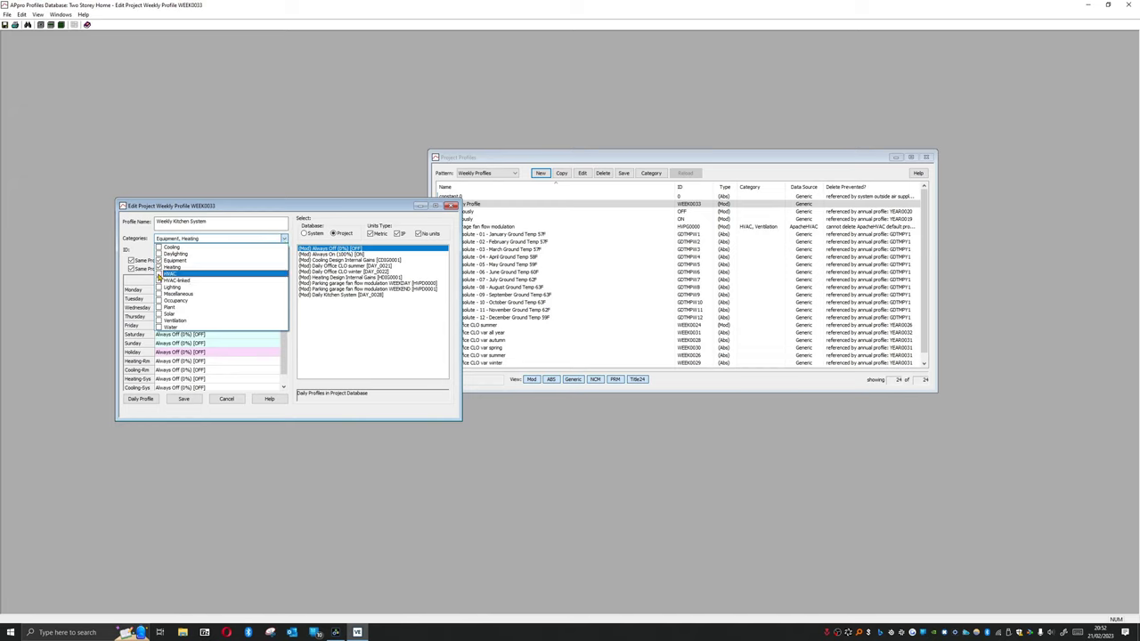
left_click(158, 273)
left_click(158, 287)
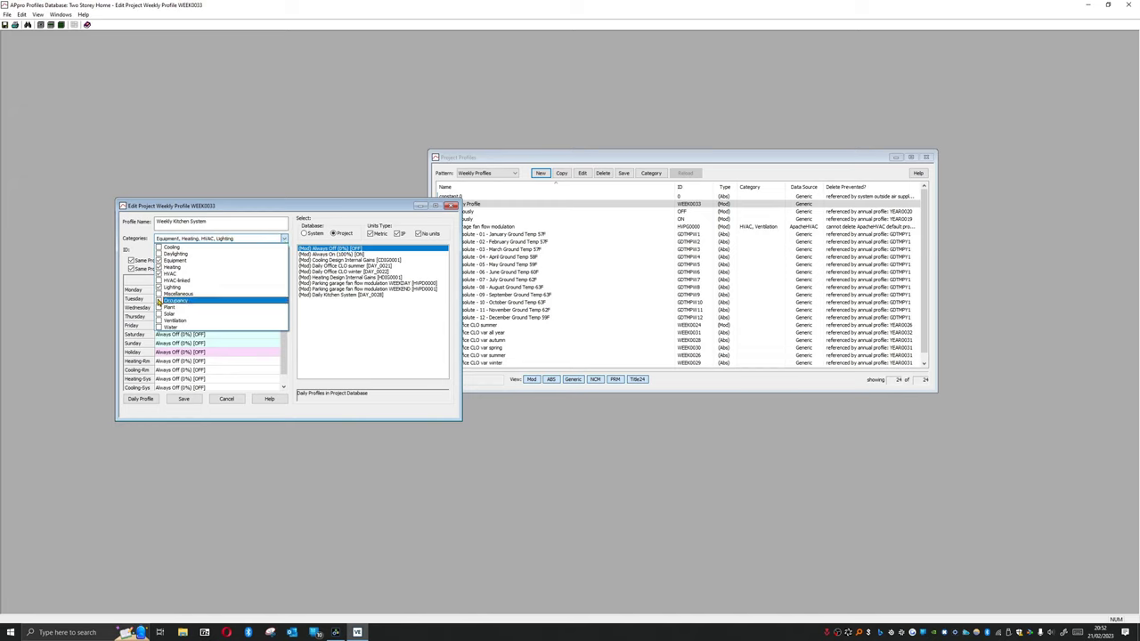
left_click(159, 300)
left_click(159, 307)
left_click(160, 320)
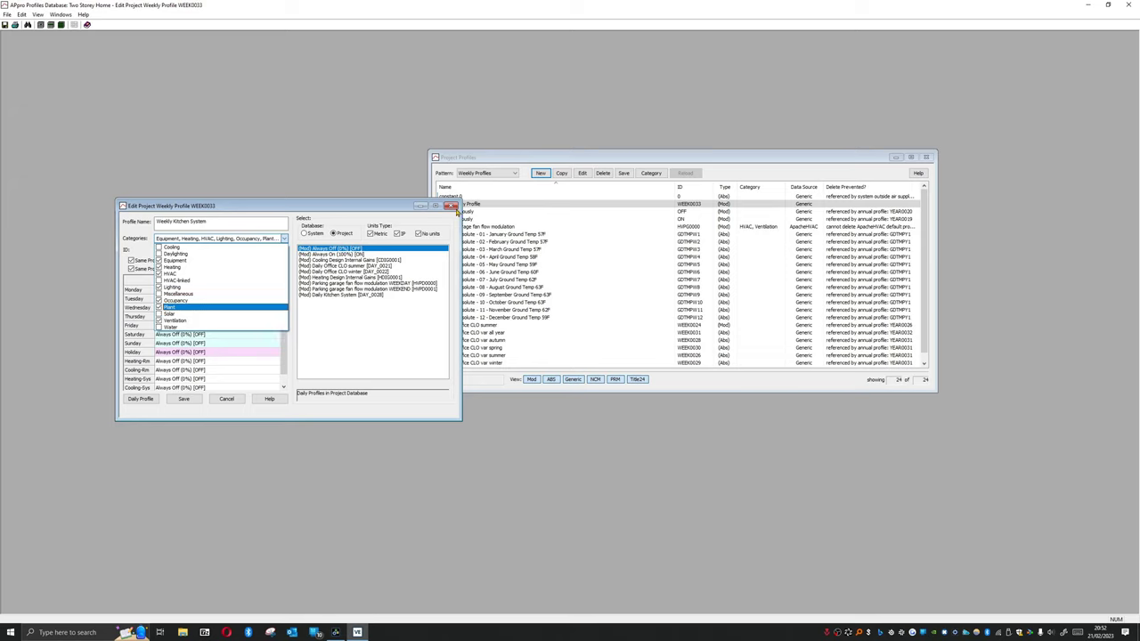
left_click(399, 320)
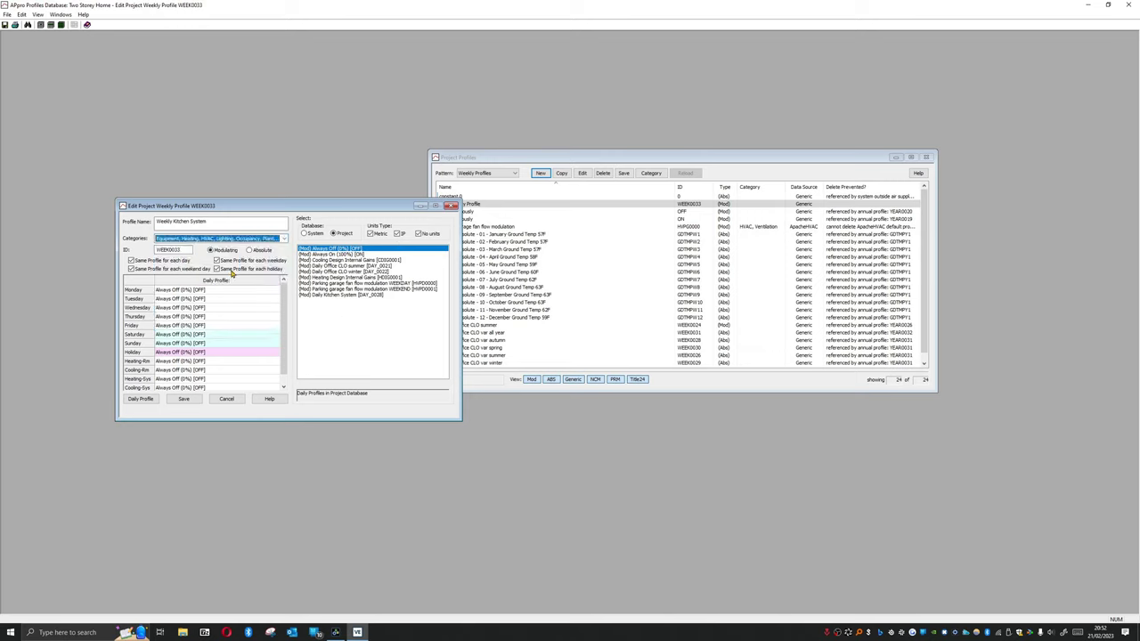
Step: Assign the Daily Kitchen System daily profile to every day of the weekly profile
left_click(336, 294)
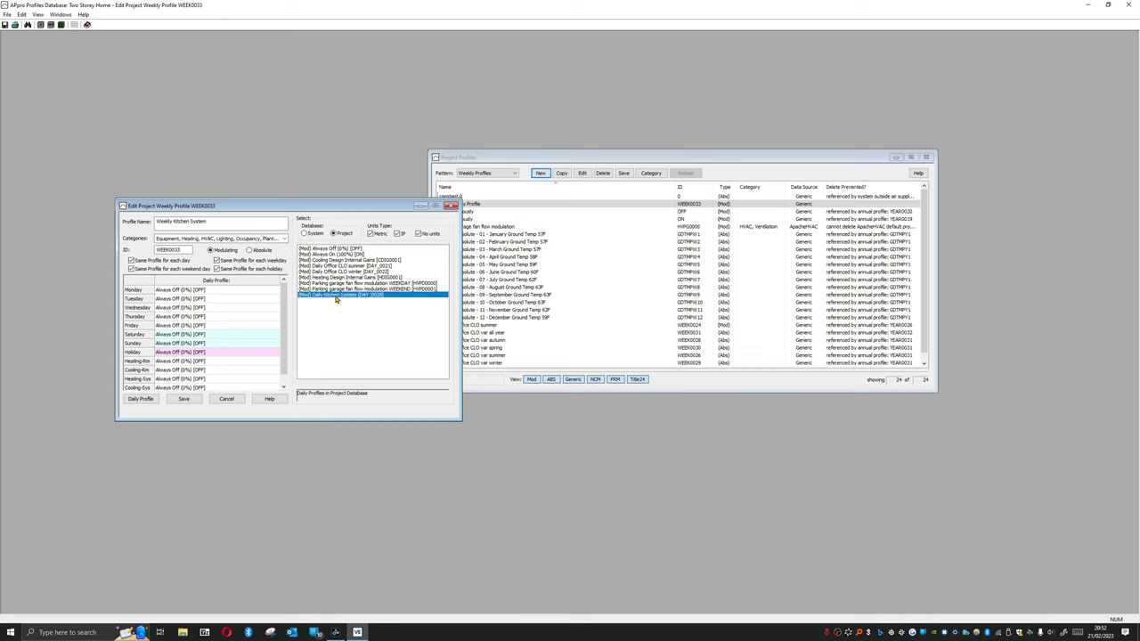
double_click(337, 296)
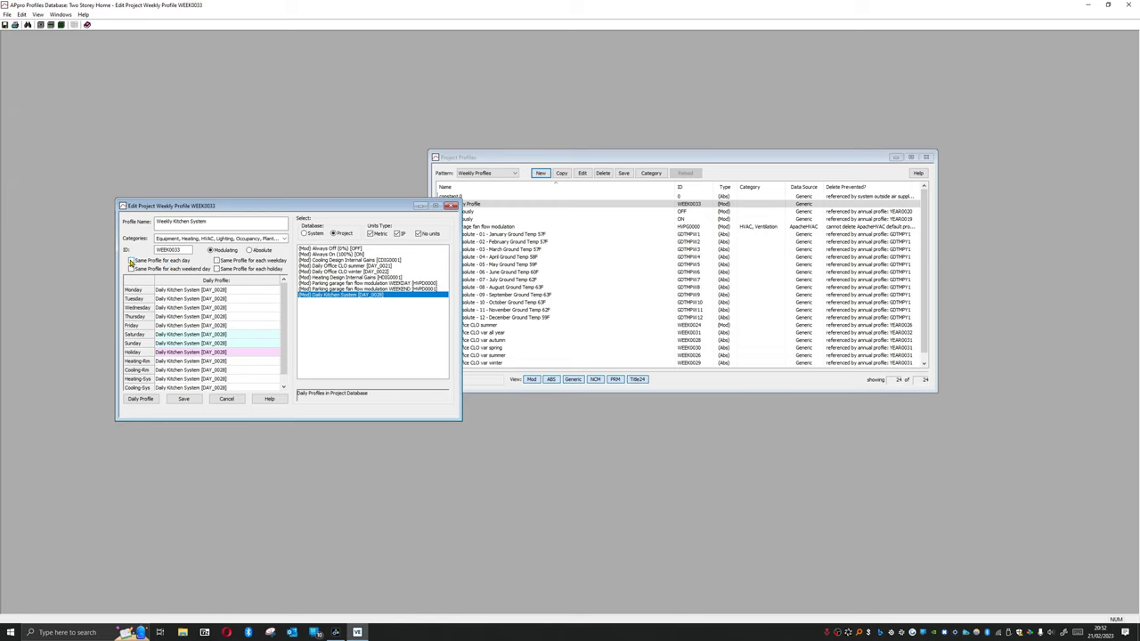
Step: Use the same profile for each weekday and assign the Parking garage fan flow modulation WEEKDAY profile to Monday through Sunday
left_click(217, 261)
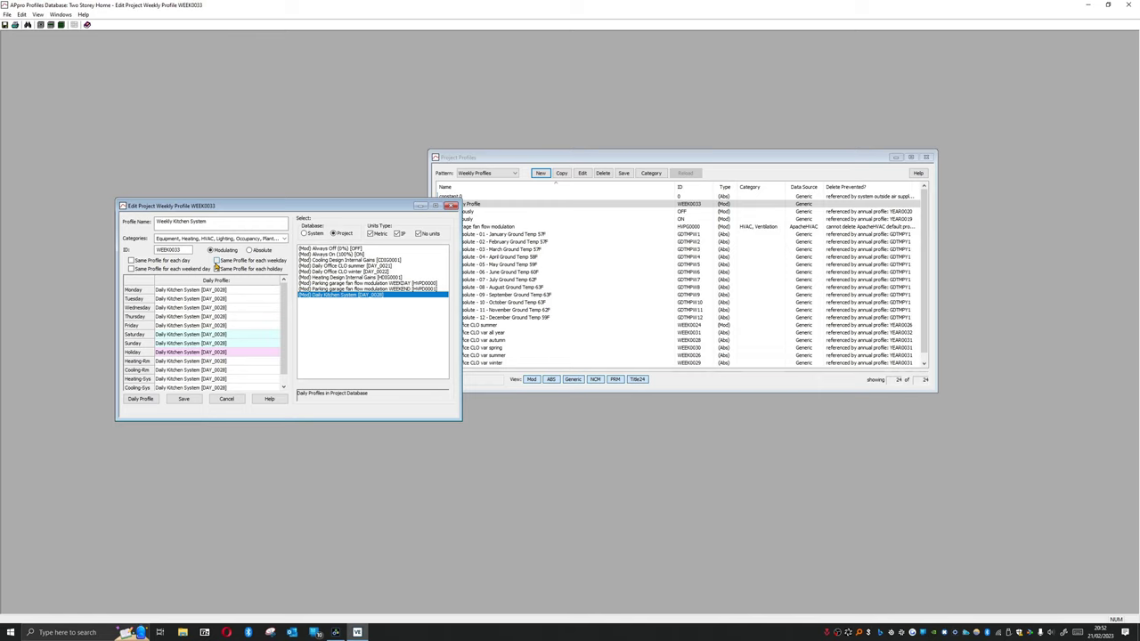
left_click(133, 269)
left_click(178, 336)
double_click(368, 284)
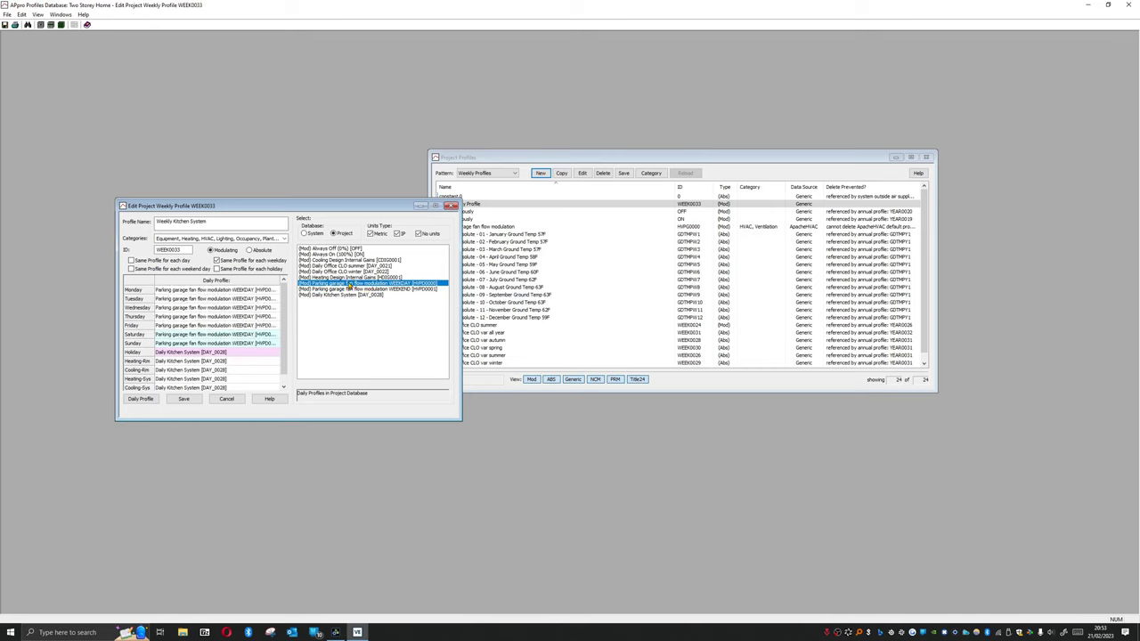
Step: Reassign the Daily Kitchen System profile to Monday through Friday and save the weekly profile
left_click(241, 333)
left_click(257, 317)
left_click(351, 295)
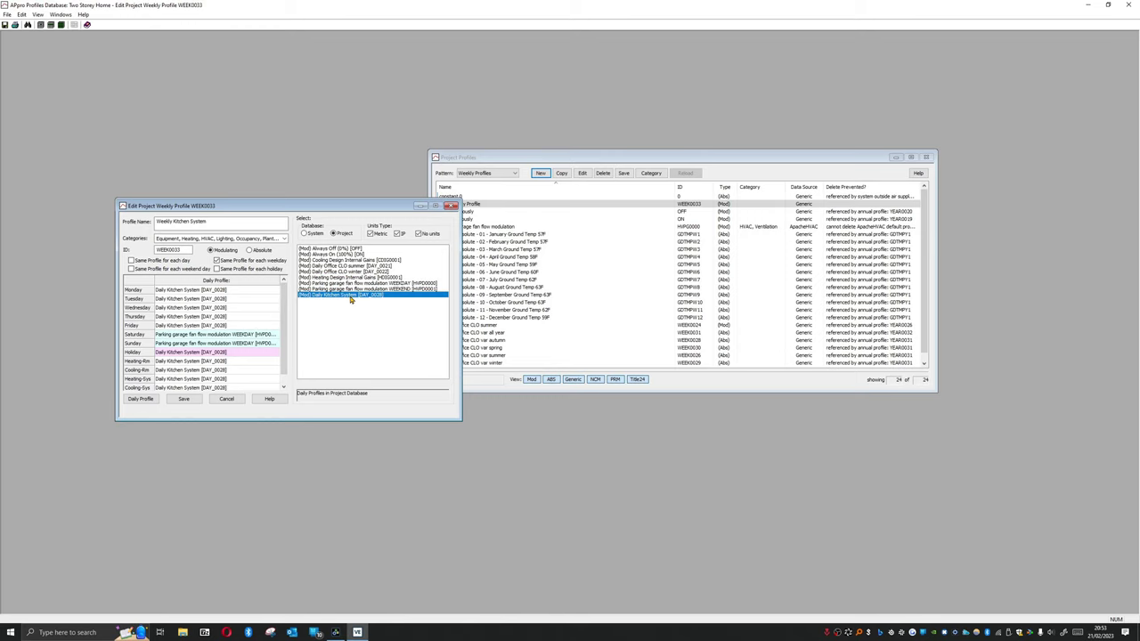
left_click(244, 334)
left_click(258, 346)
left_click(183, 398)
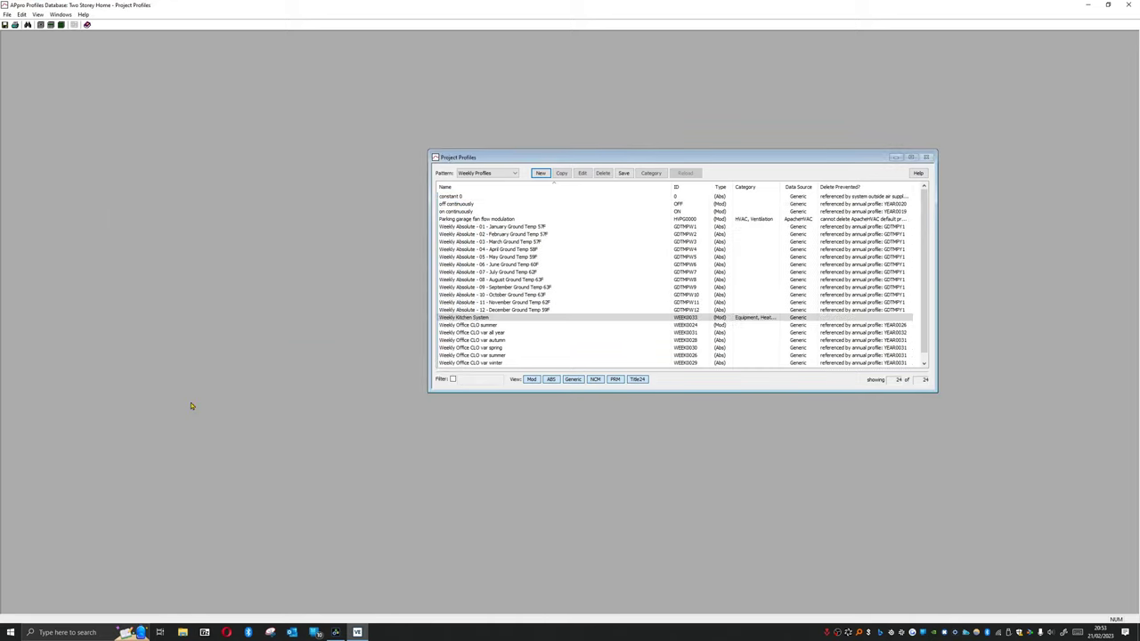
Step: Switch back to daily profiles and create a new daily profile named Daily Kitchen system Weeekend
left_click(513, 174)
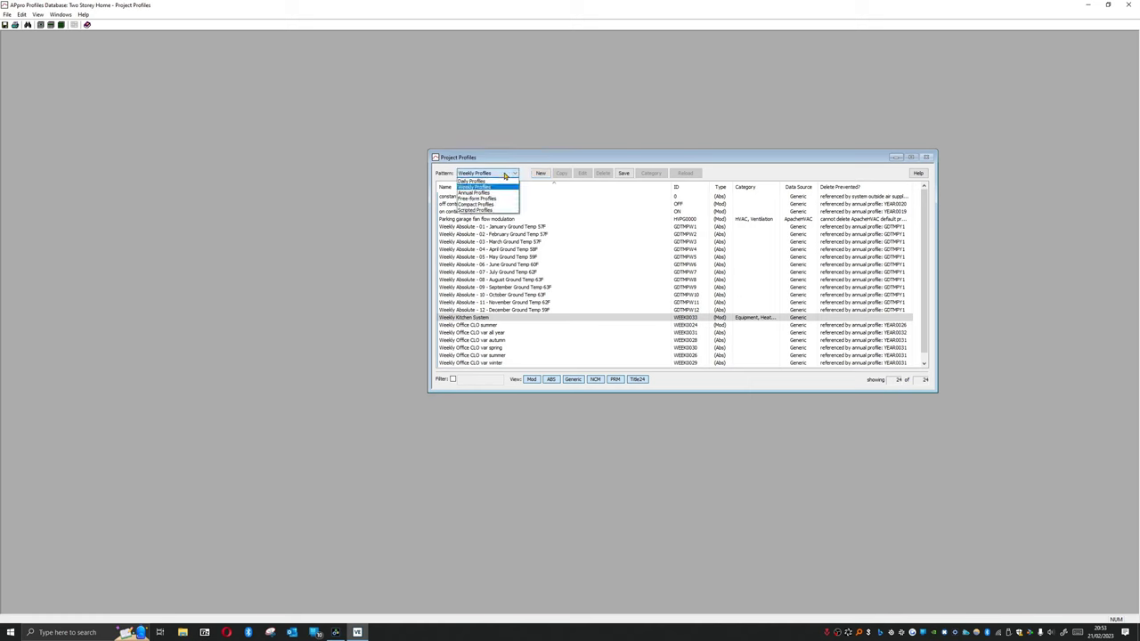
left_click(497, 182)
left_click(540, 173)
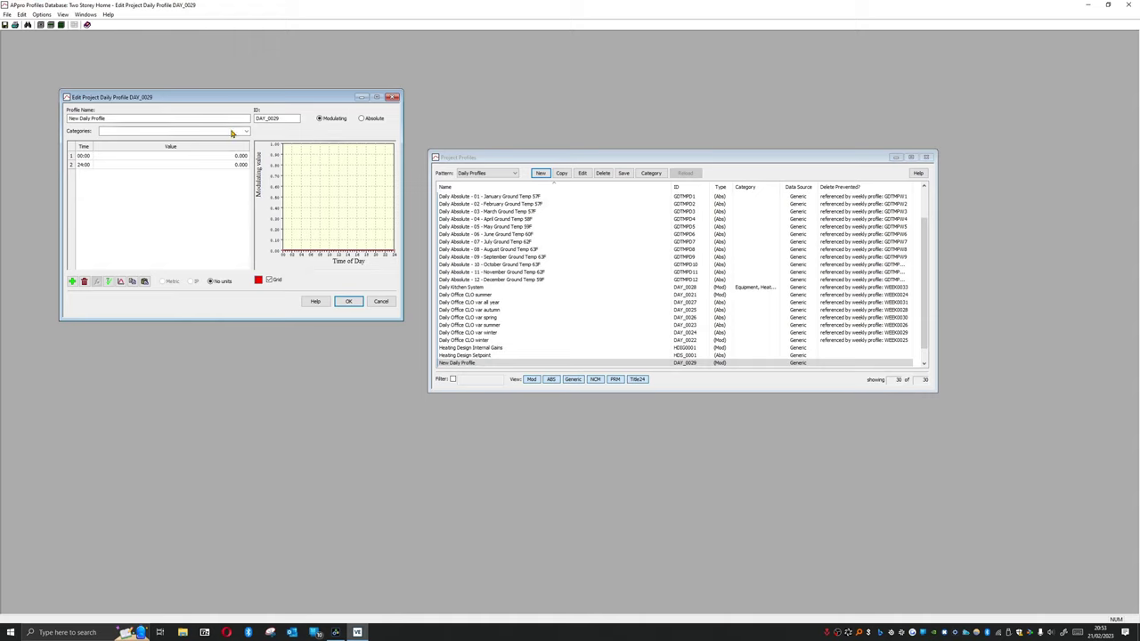
left_click(137, 122)
key("ctrl+a")
type("D")
Step: Assign the Equipment, Heating, HVAC, Lighting, Occupancy, Plant and Ventilation categories to the weekend daily profile
left_click(167, 130)
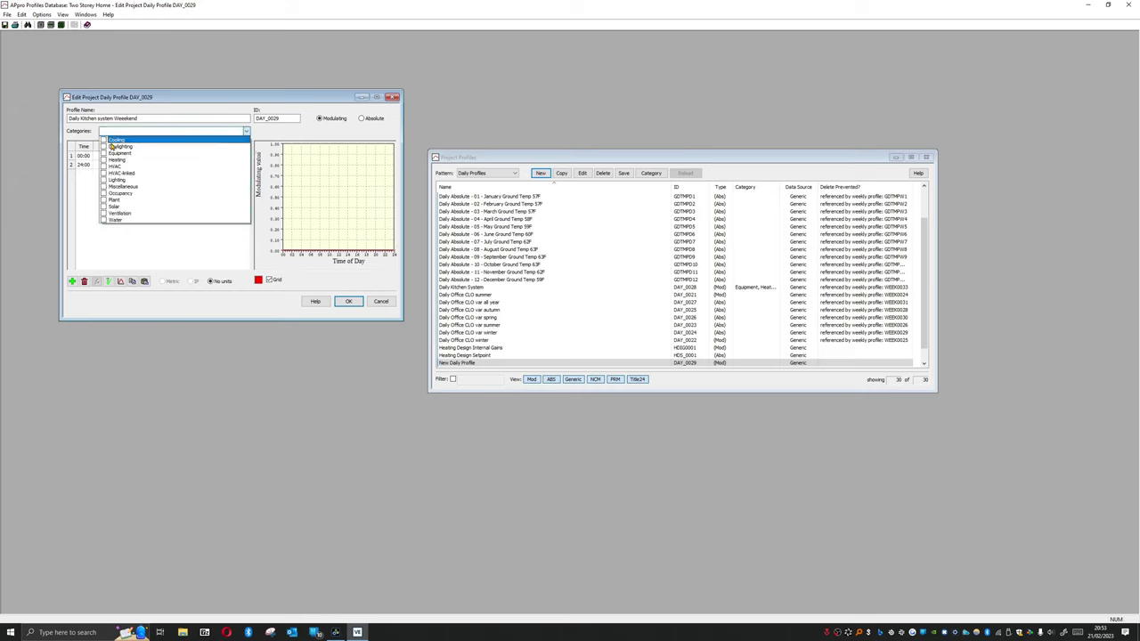
left_click(117, 152)
left_click(116, 159)
left_click(116, 165)
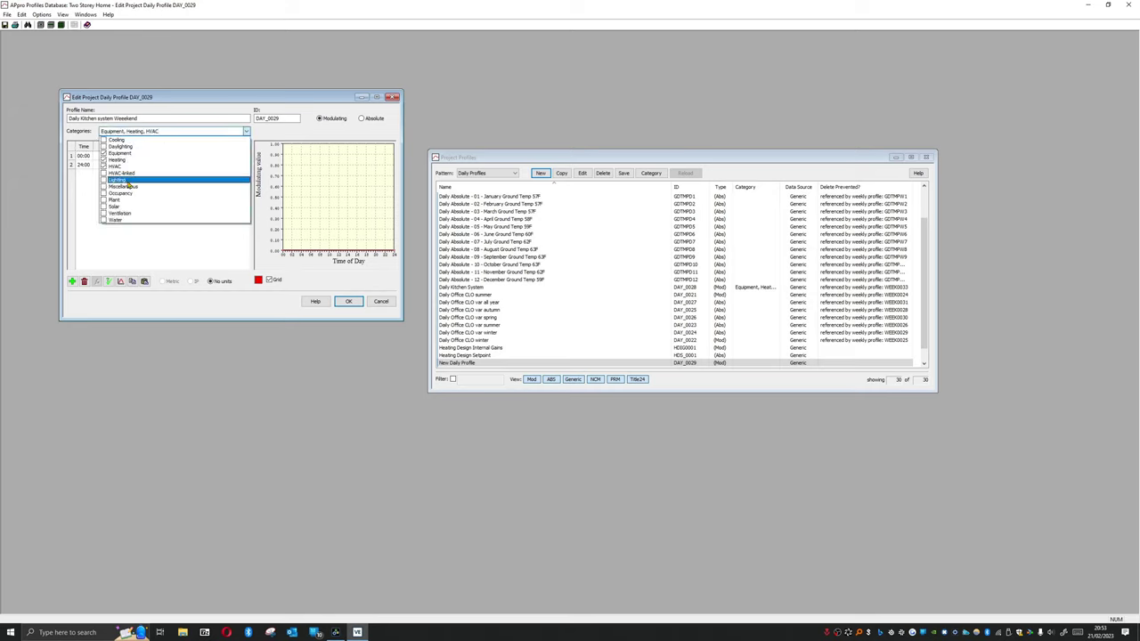
left_click(125, 181)
left_click(123, 192)
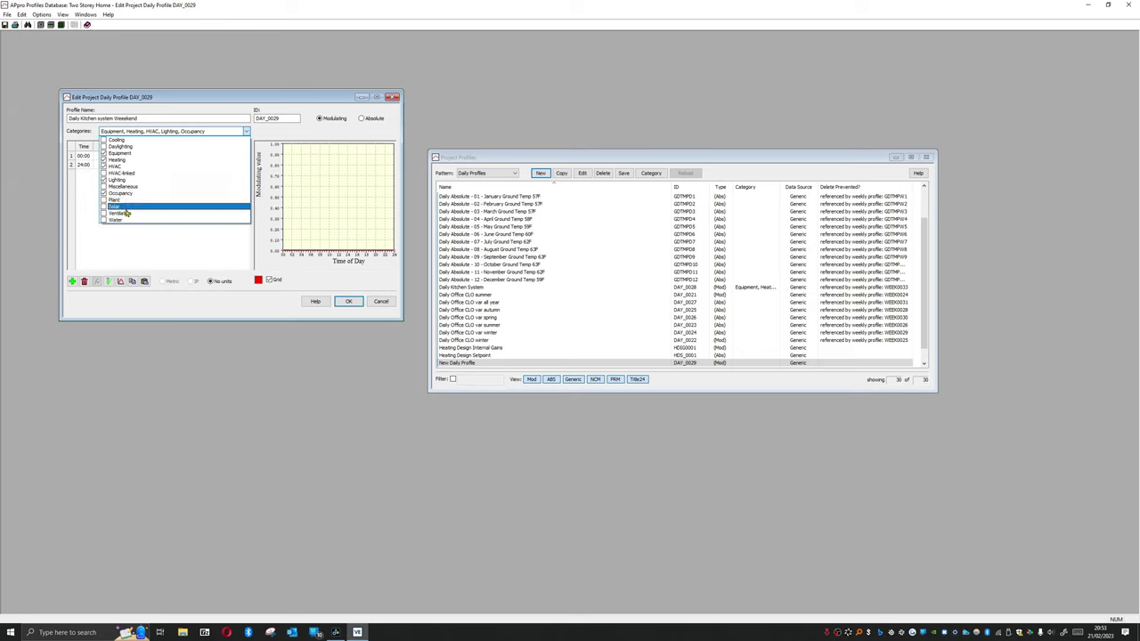
left_click(121, 200)
left_click(120, 213)
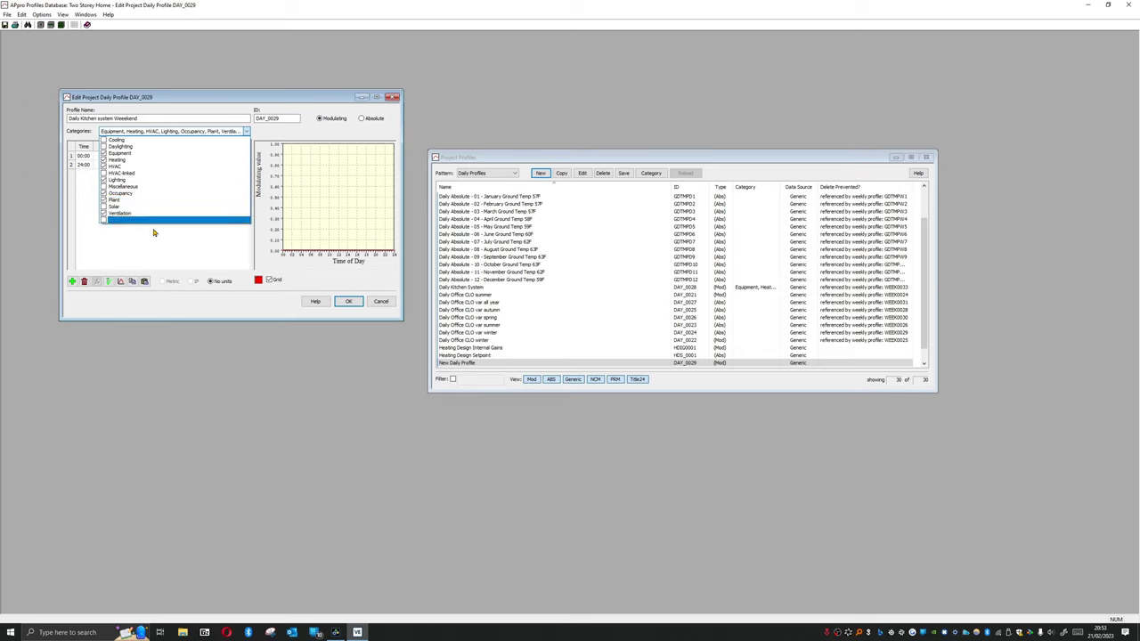
left_click(213, 257)
Step: Insert a time point after 00:00 in the weekend profile and set its time to 09:00, keeping the value 0
left_click(189, 156)
left_click(188, 156)
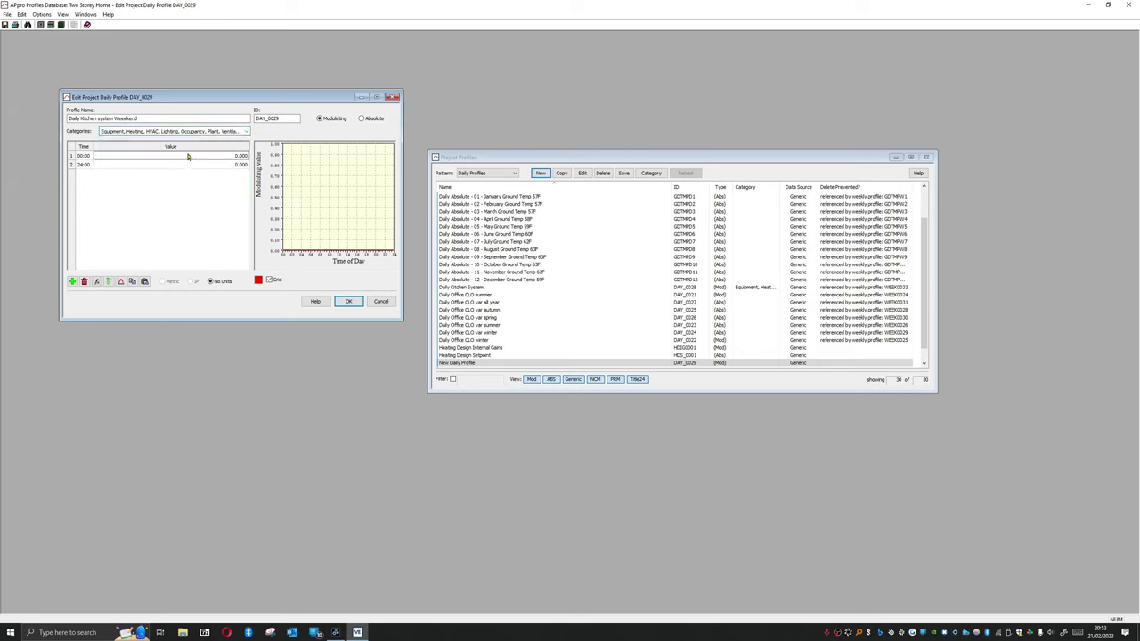
left_click(97, 156)
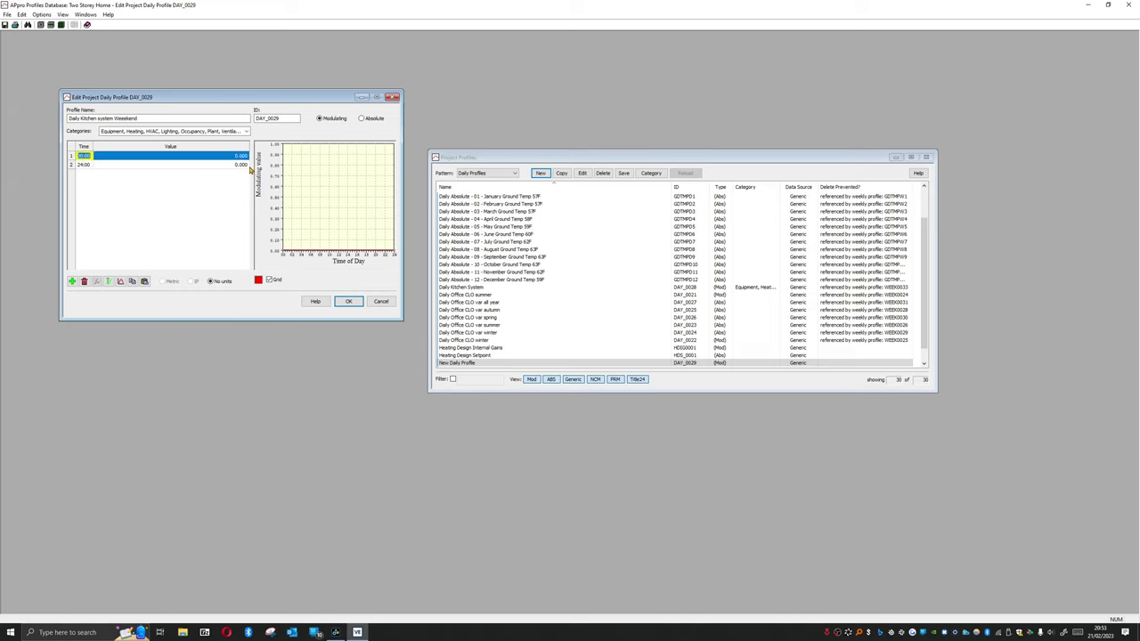
left_click(72, 281)
key("Escape")
key("Down")
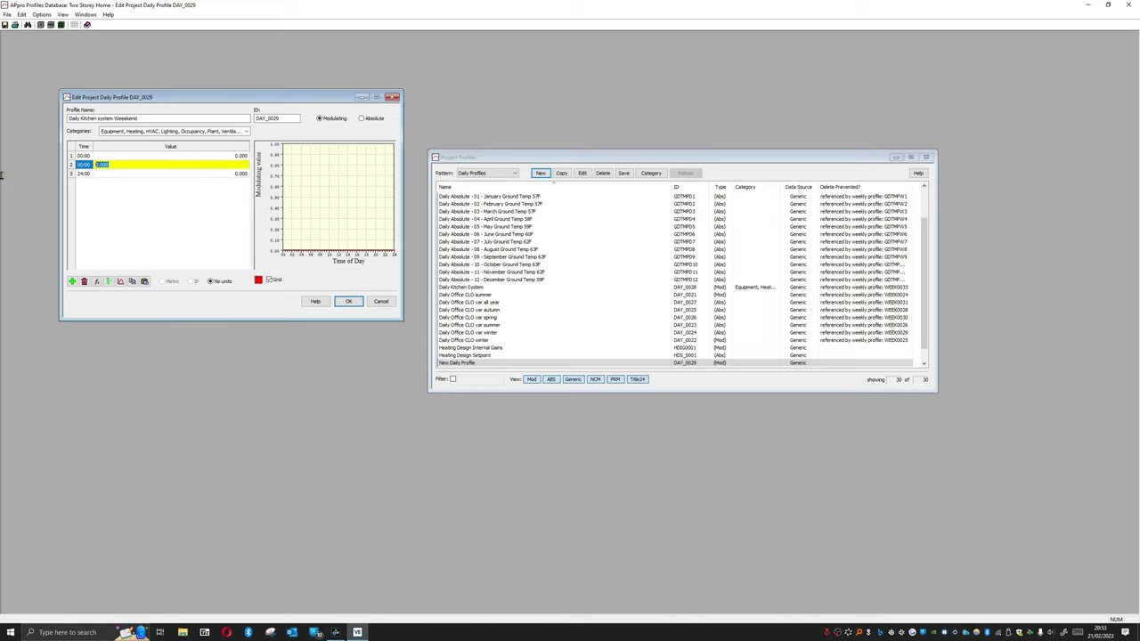
key("Escape")
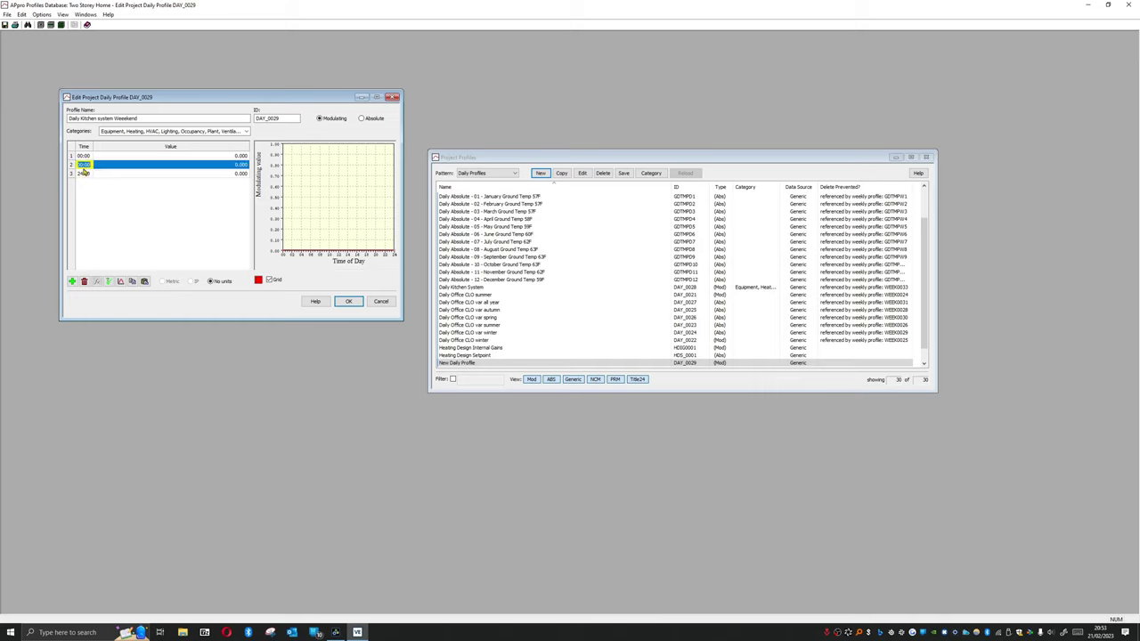
key("Left")
type("06")
key("Return")
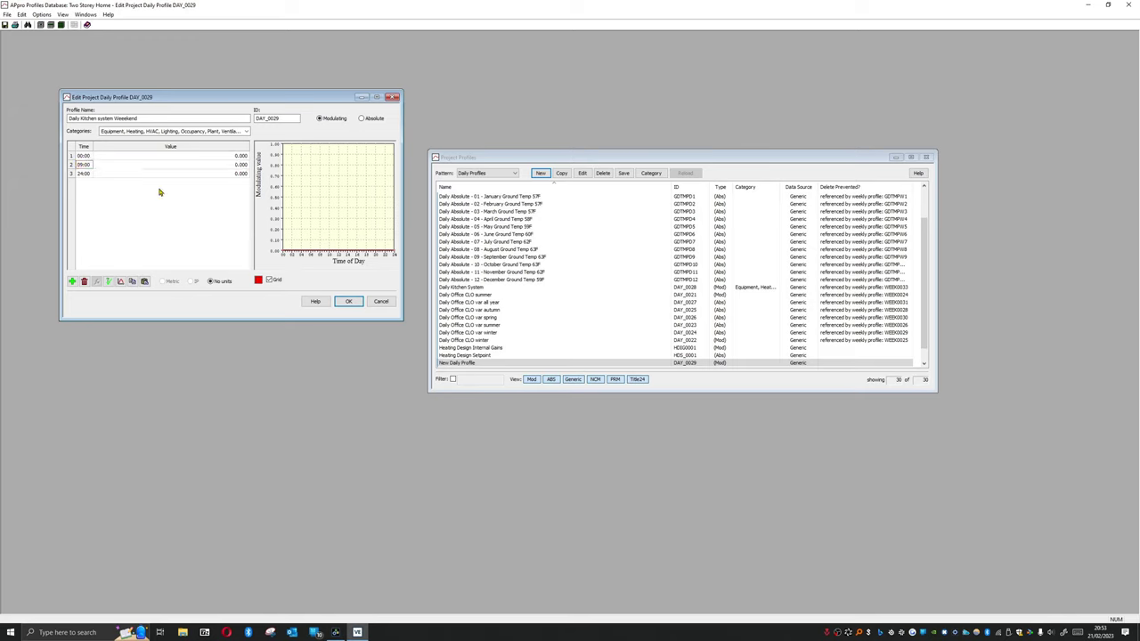
key("Right")
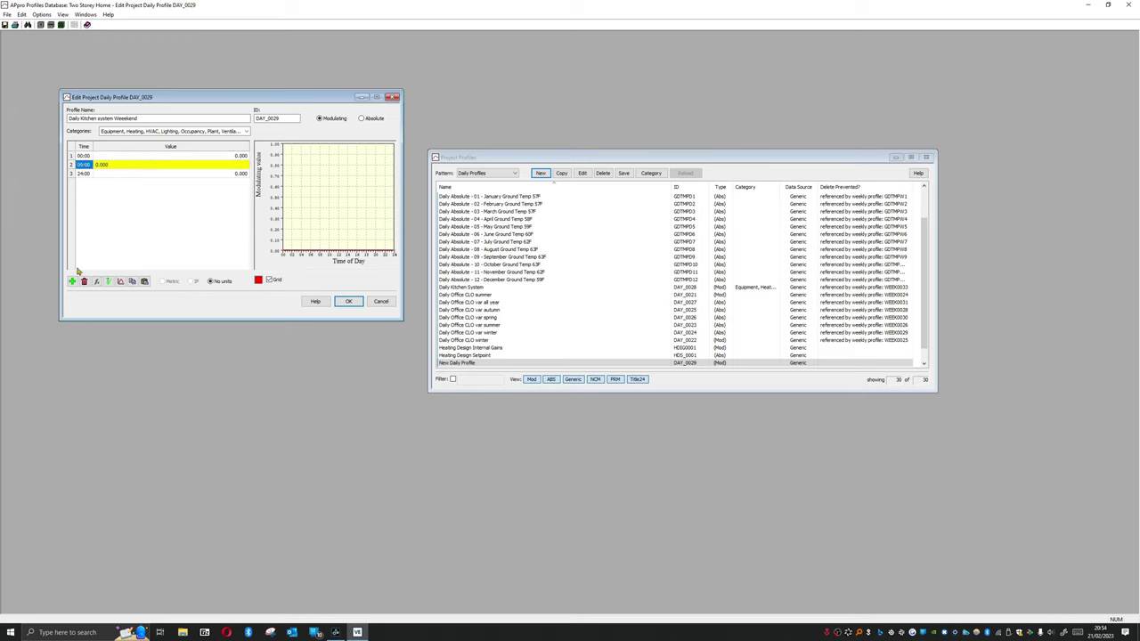
Step: Insert a second 09:00 time point and set its modulating value to 1
left_click(72, 281)
left_click(85, 176)
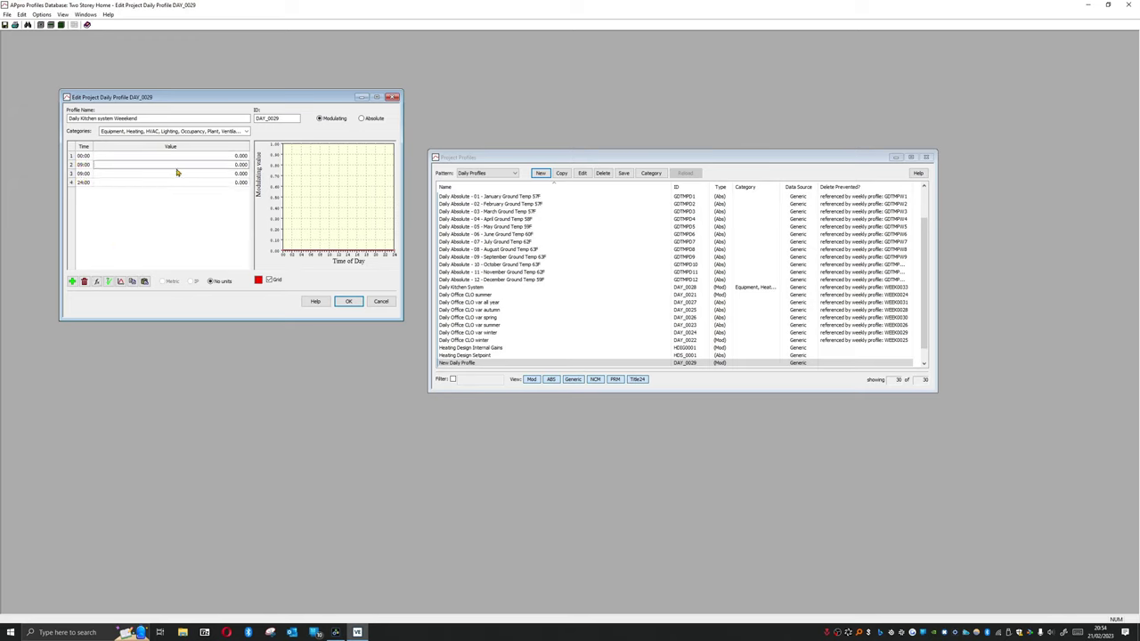
left_click(124, 174)
left_click(251, 173)
left_click(241, 174)
type("1")
key("Return")
left_click(178, 173)
key("Return")
Step: Insert another time point after the second 09:00 point and set its time to 10:00
left_click(73, 282)
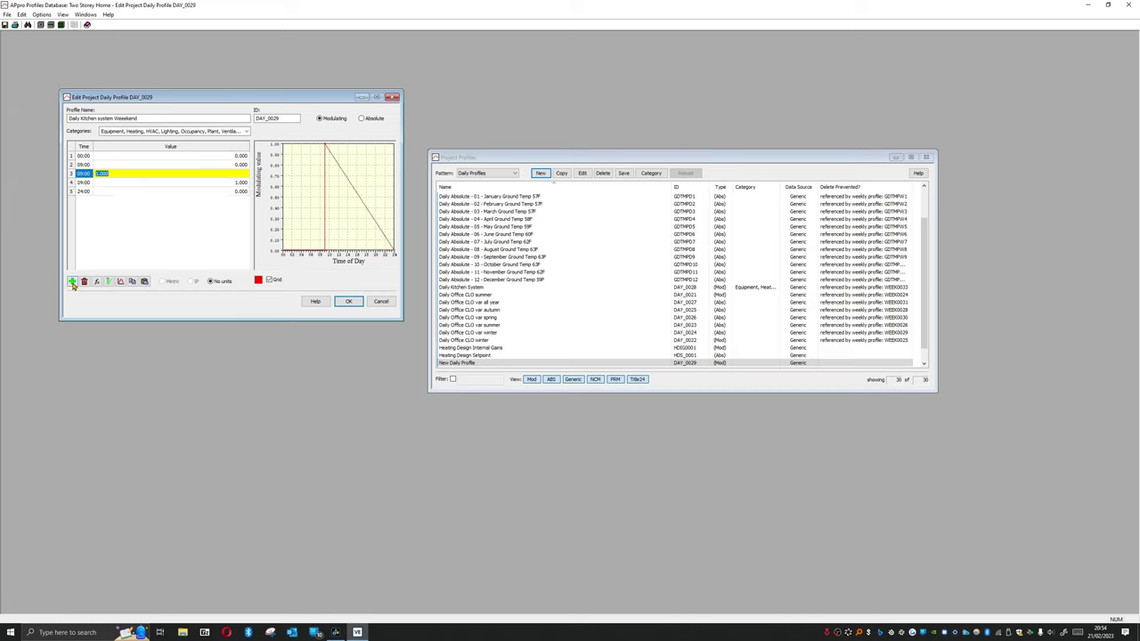
left_click(86, 185)
type("10")
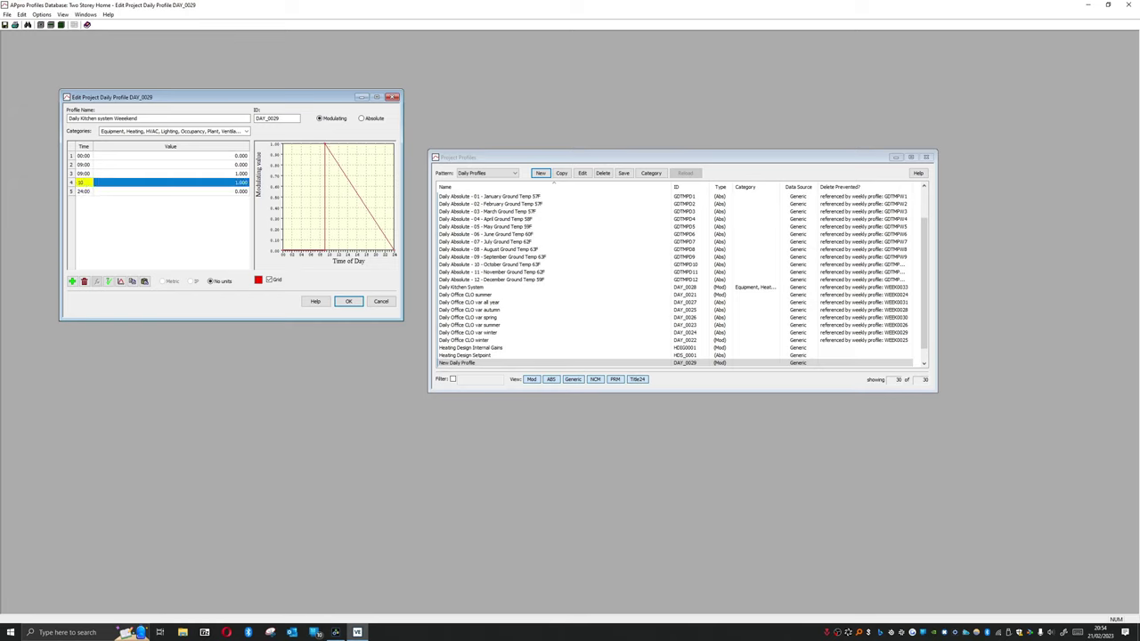
type(":00")
key("Return")
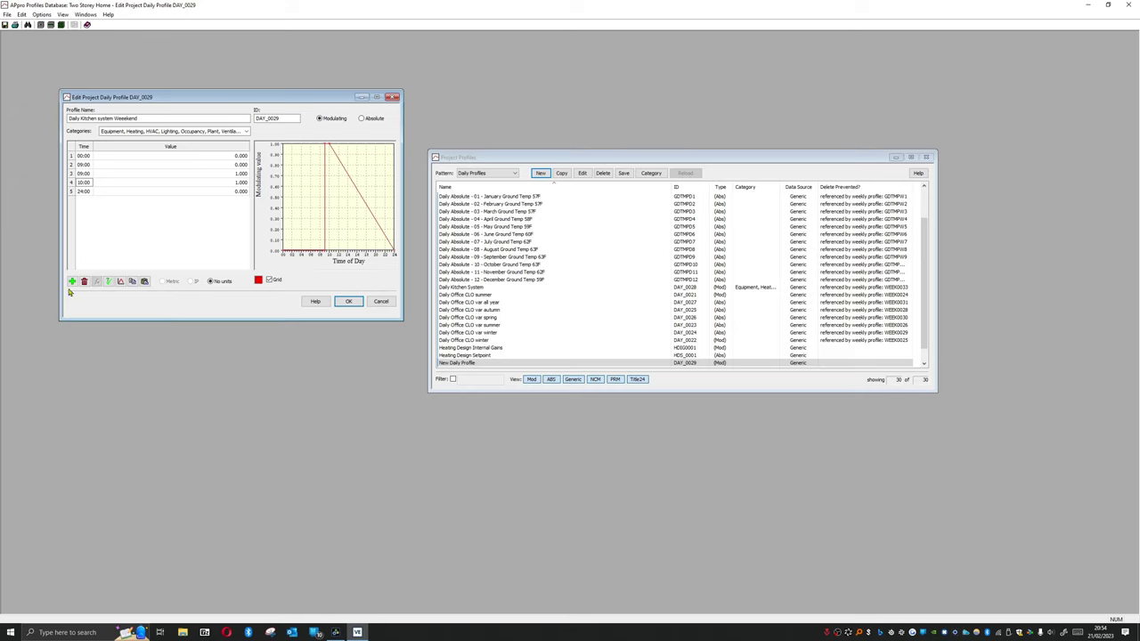
Step: Insert a second 10:00 time point in the weekend profile and set its modulating value to 0
left_click(105, 188)
left_click(72, 281)
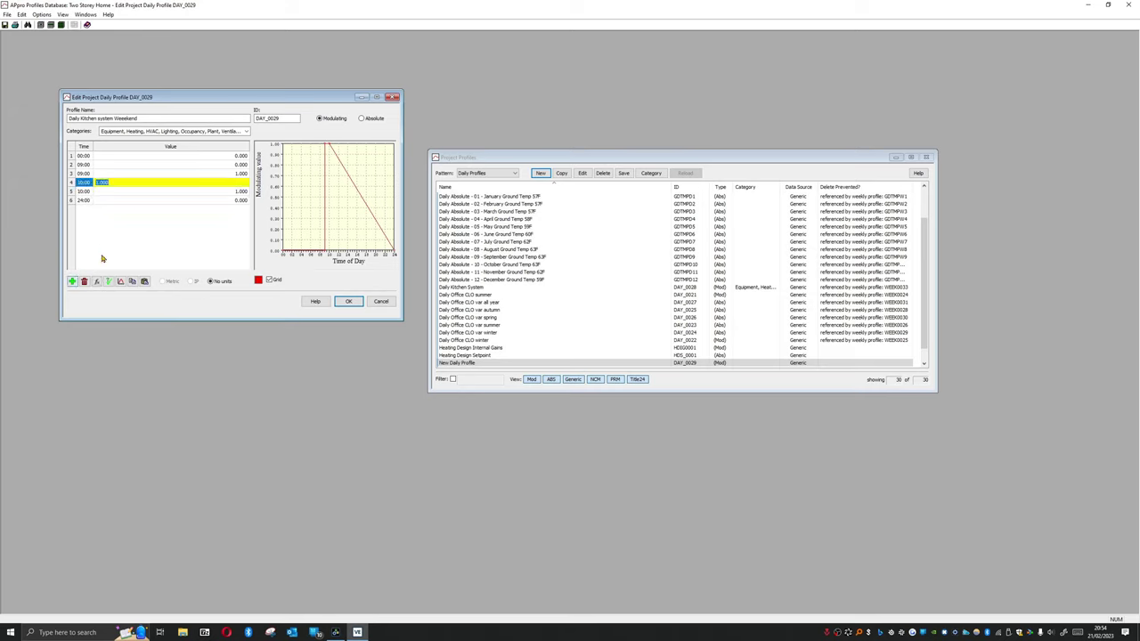
double_click(130, 192)
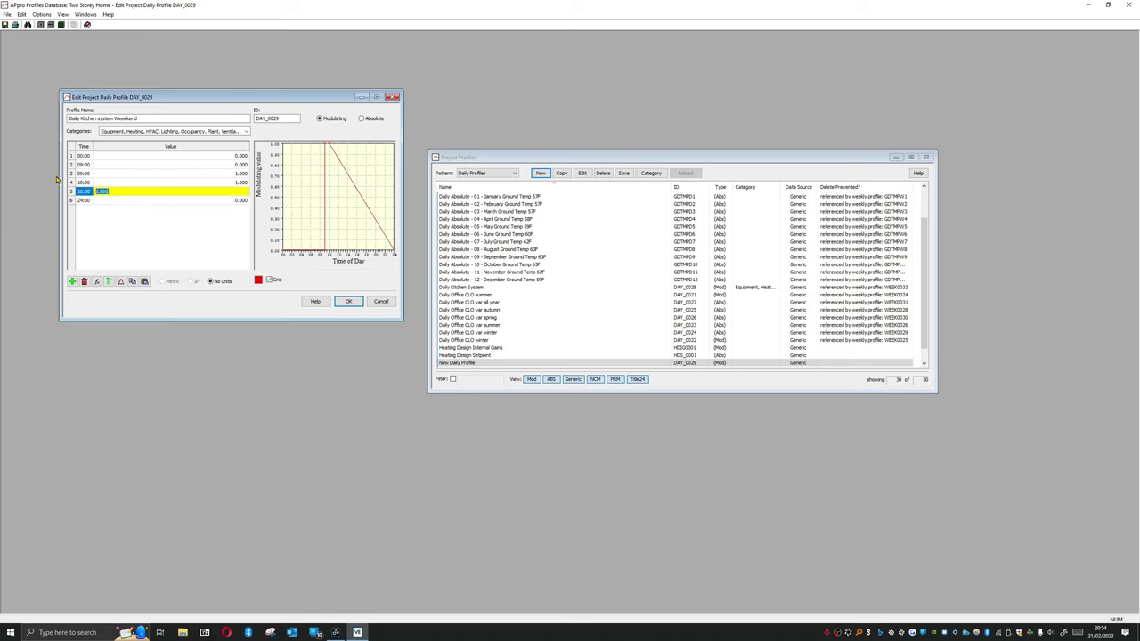
type("0")
key("Return")
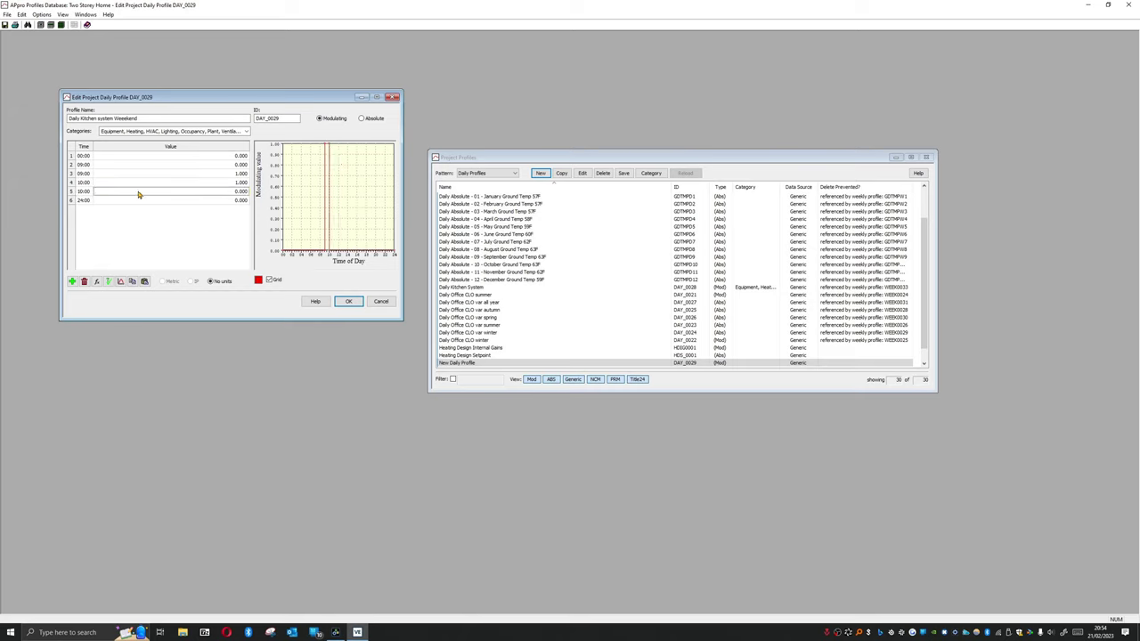
Step: Insert a time point after the second 10:00 point and set its time to 20:00, keeping the value 0
left_click(73, 281)
type("0:00")
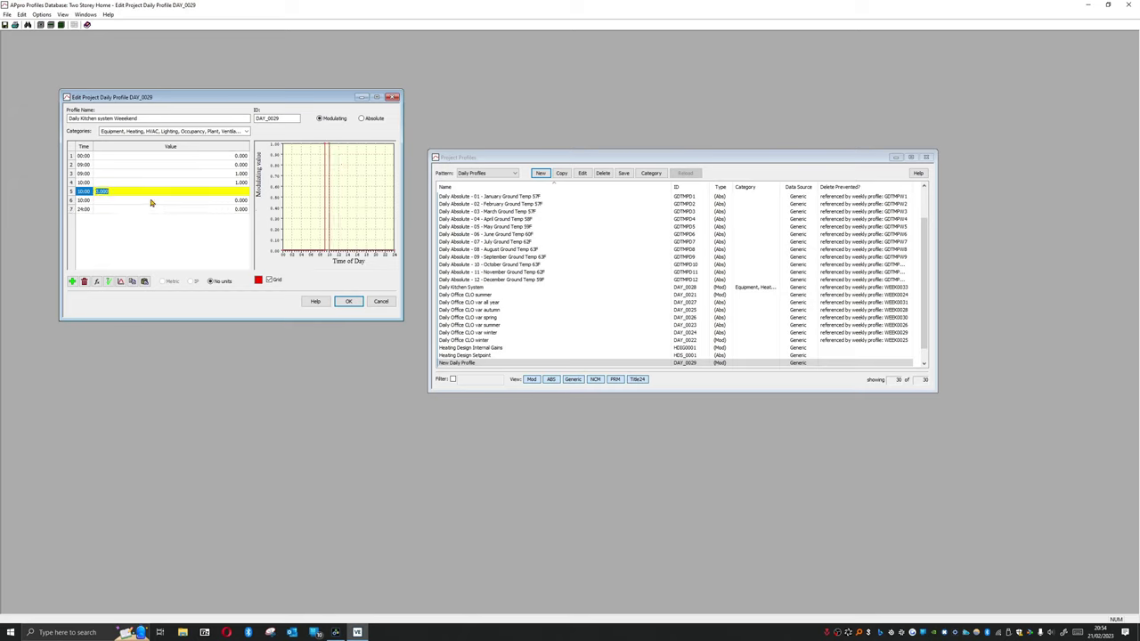
left_click(150, 199)
double_click(83, 199)
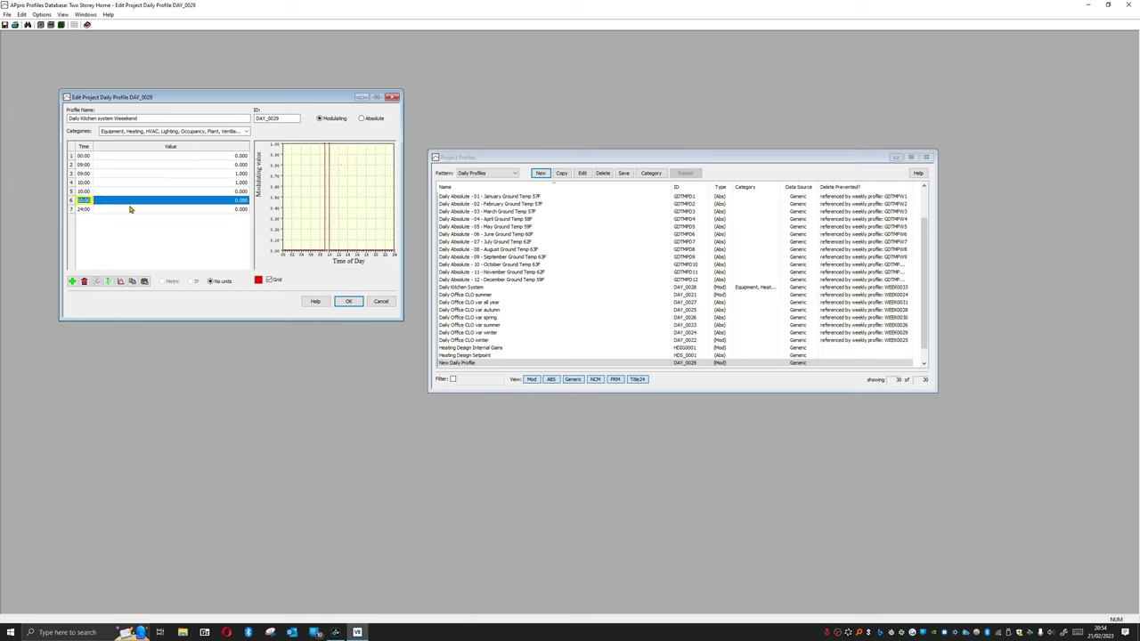
type("20")
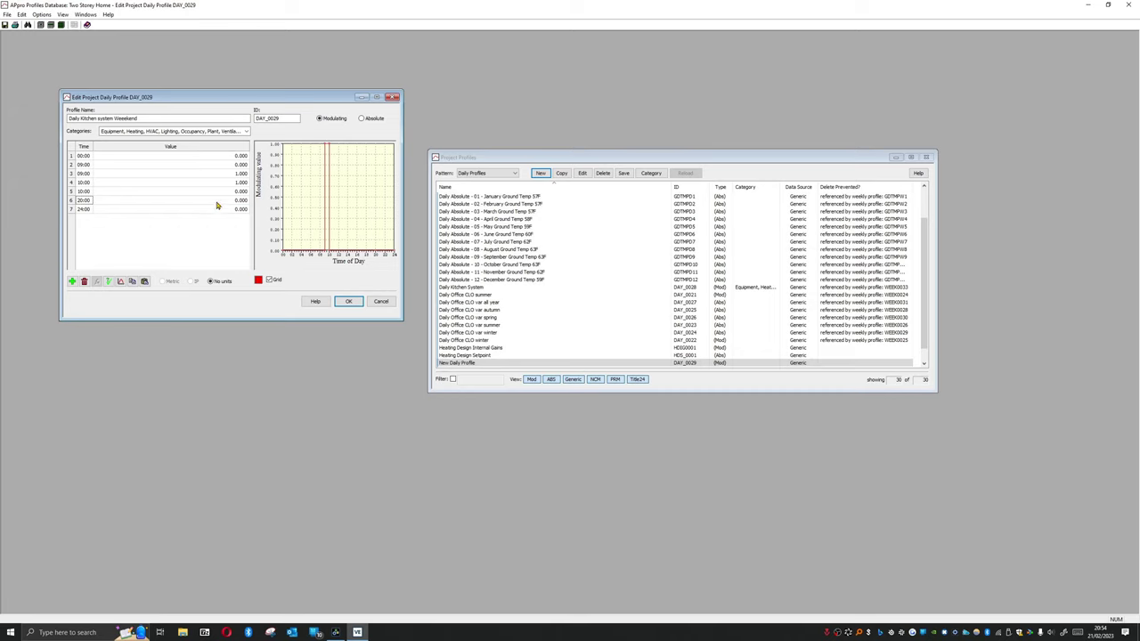
Step: Insert a second 20:00 time point and set its modulating value to 1
left_click(72, 284)
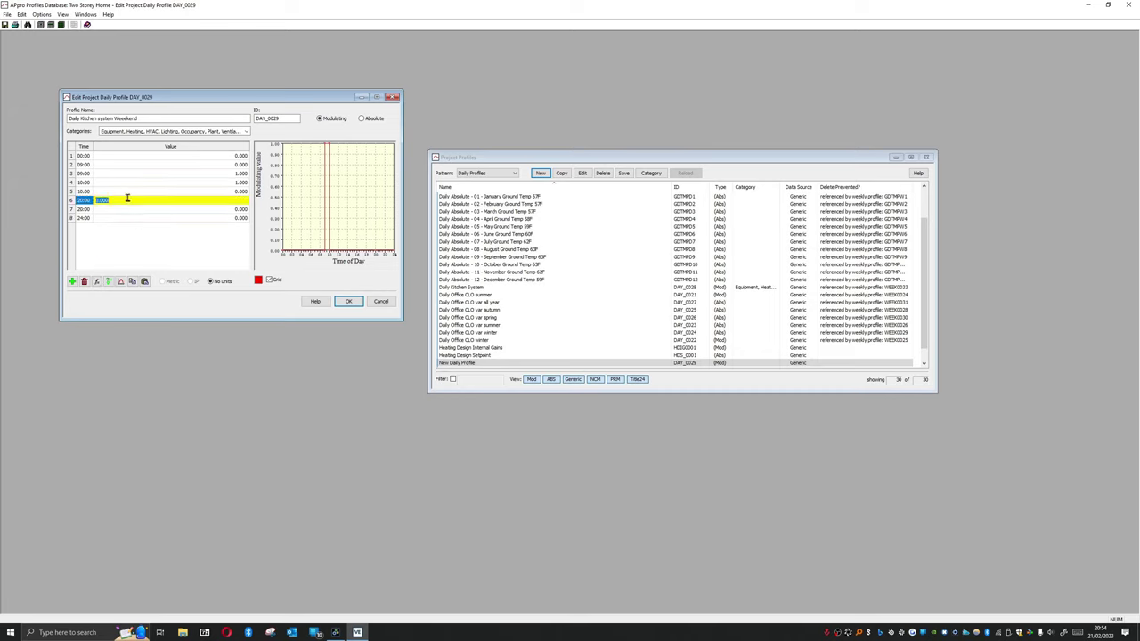
left_click(158, 219)
left_click(161, 209)
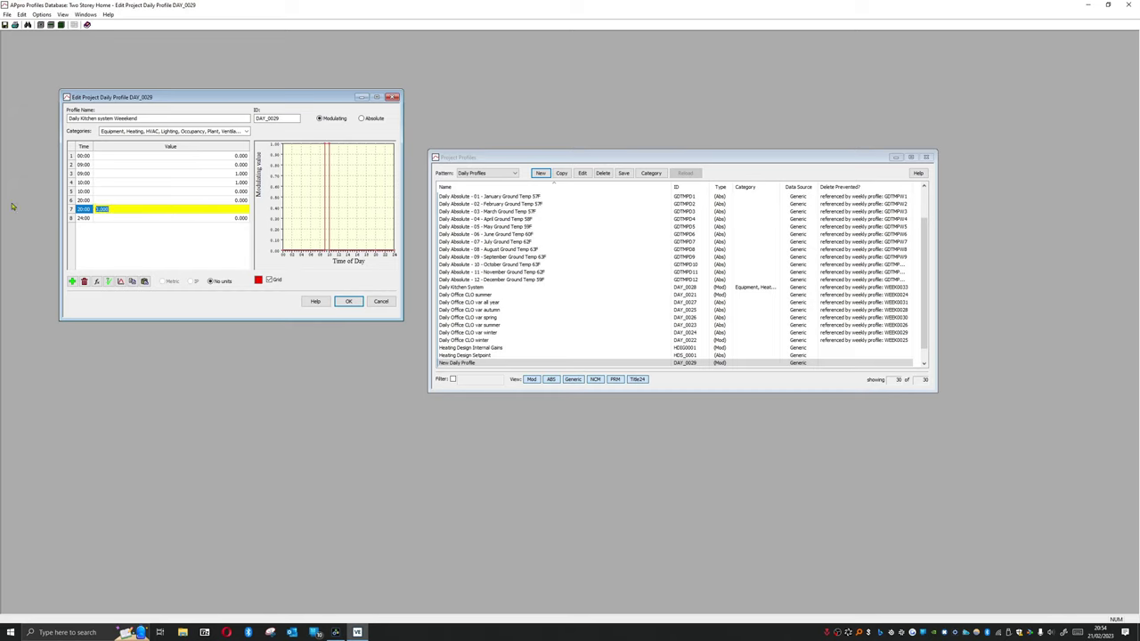
left_click(129, 239)
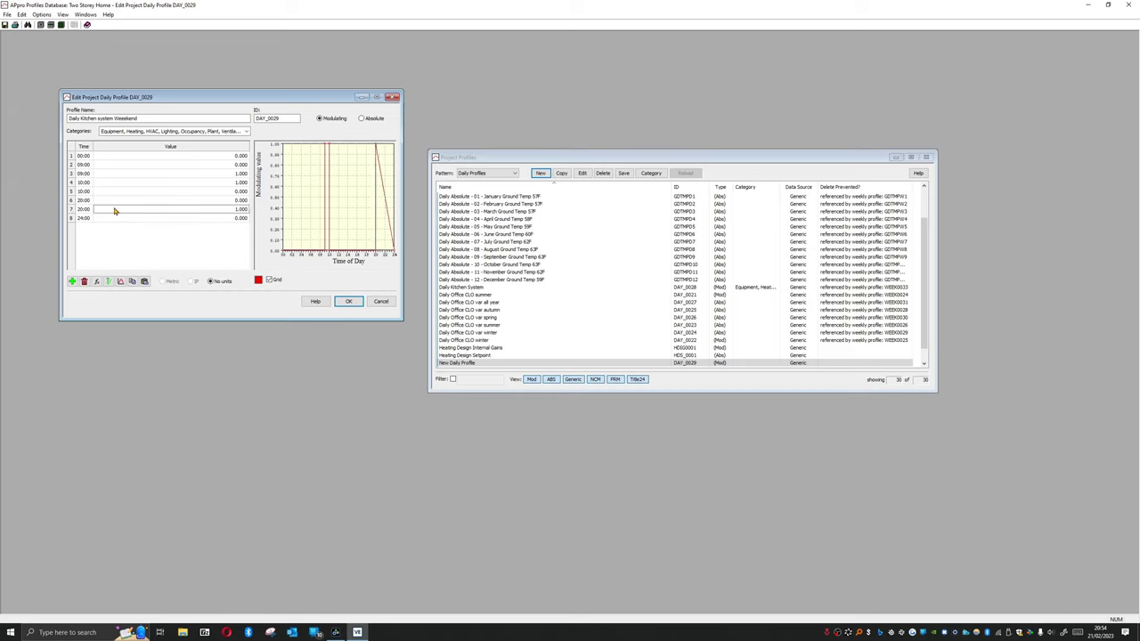
Step: Insert a time point after the second 20:00 point and set its time to 22:00, keeping the value 1
left_click(73, 283)
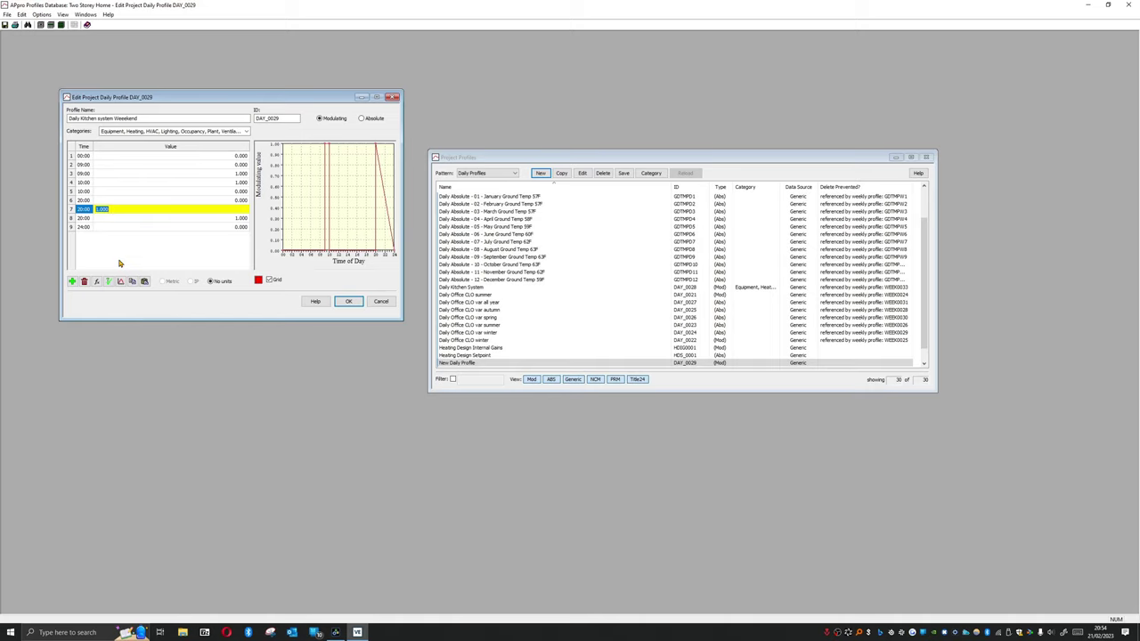
left_click(116, 220)
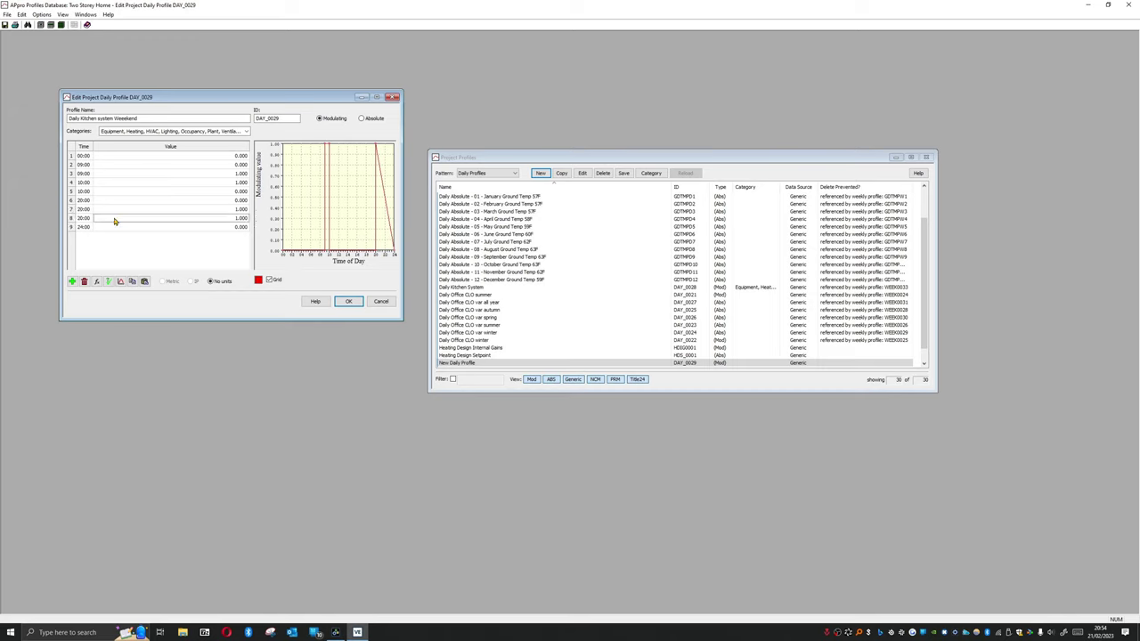
left_click(89, 220)
type("22")
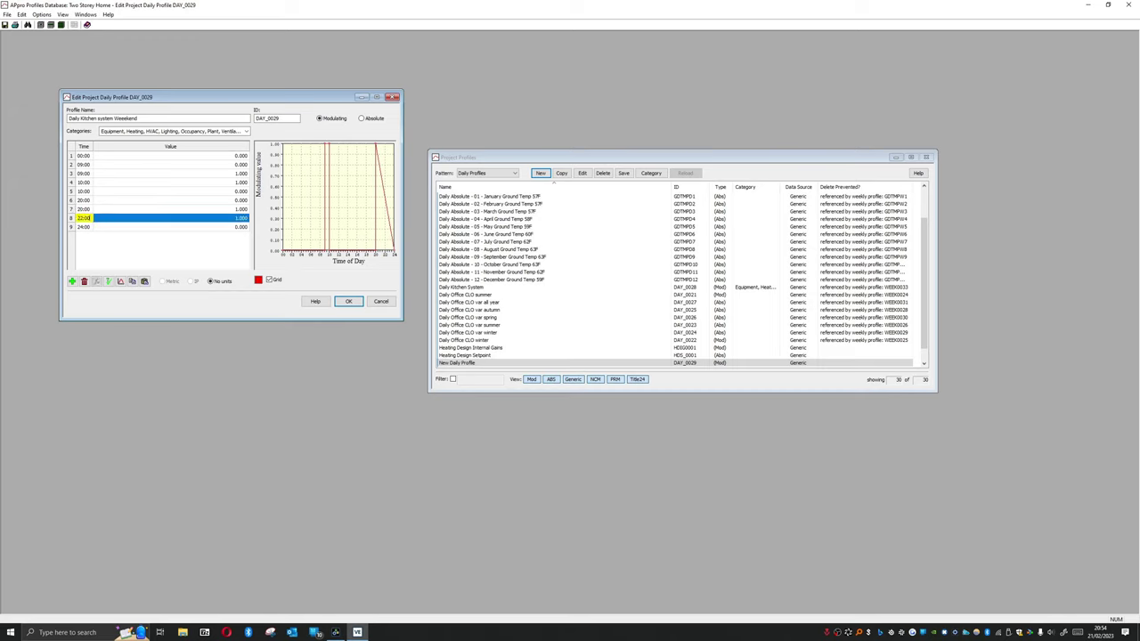
left_click(136, 257)
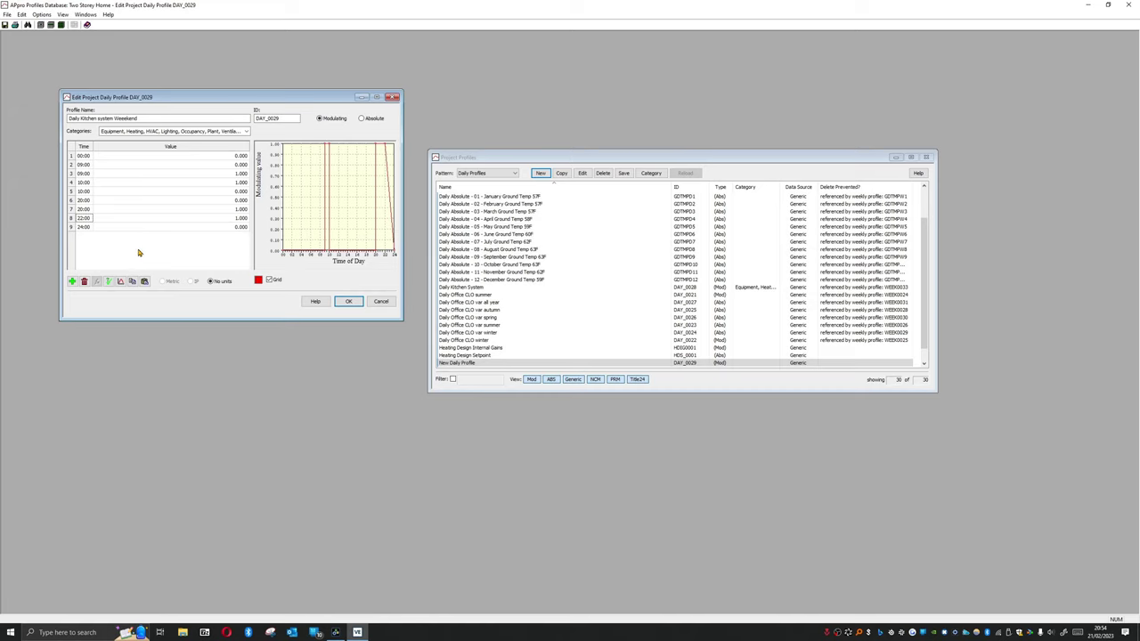
Step: Insert a second 22:00 time point and set its modulating value to 0
left_click(140, 221)
left_click(73, 282)
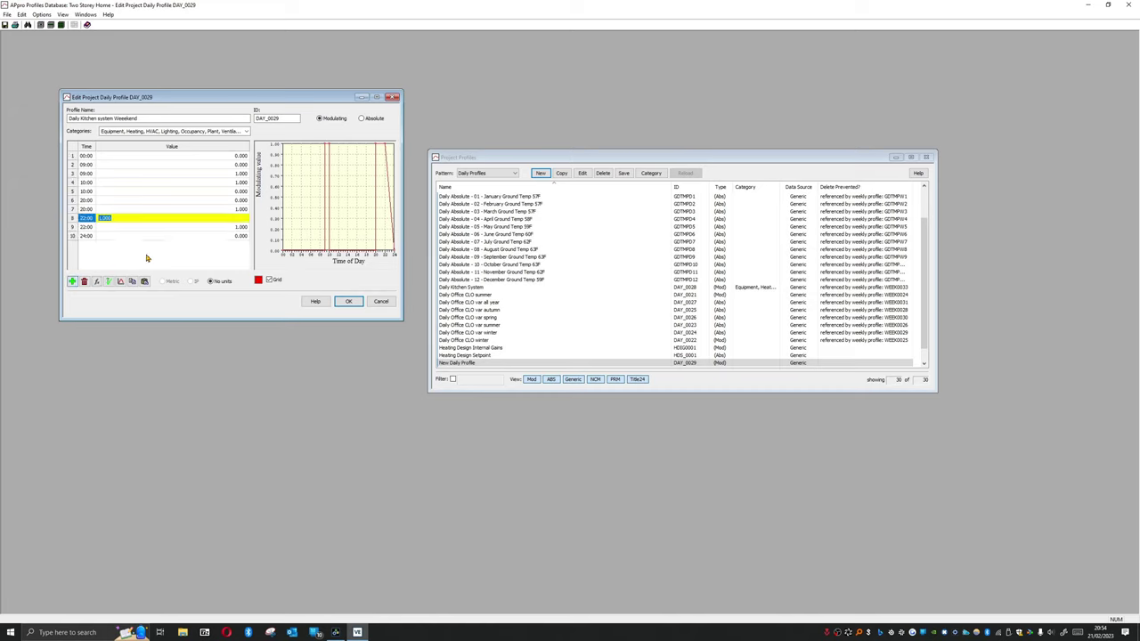
key("Return")
left_click(141, 226)
type("0")
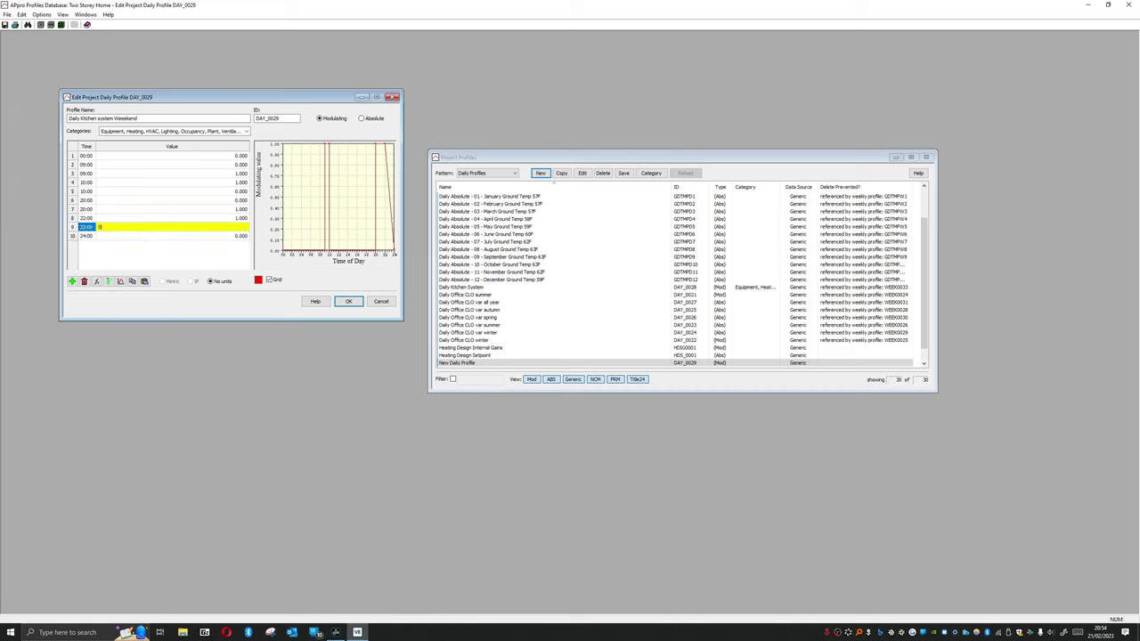
left_click(155, 259)
Step: Check the categories assigned to the weekend daily profile and accept the finished profile
left_click(134, 132)
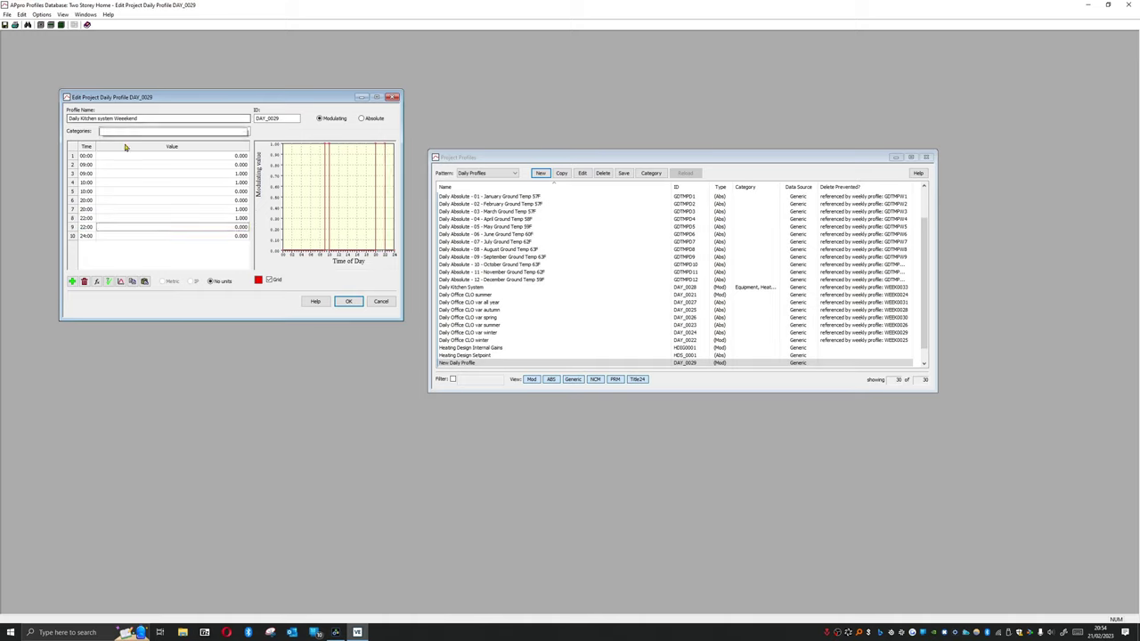
left_click(125, 148)
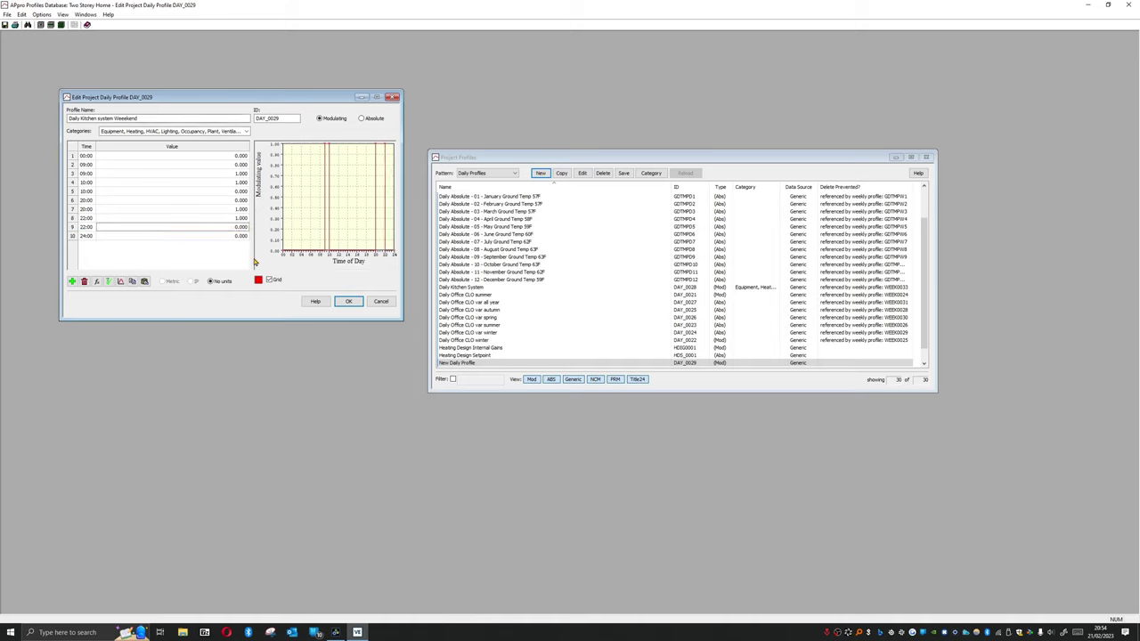
left_click(347, 303)
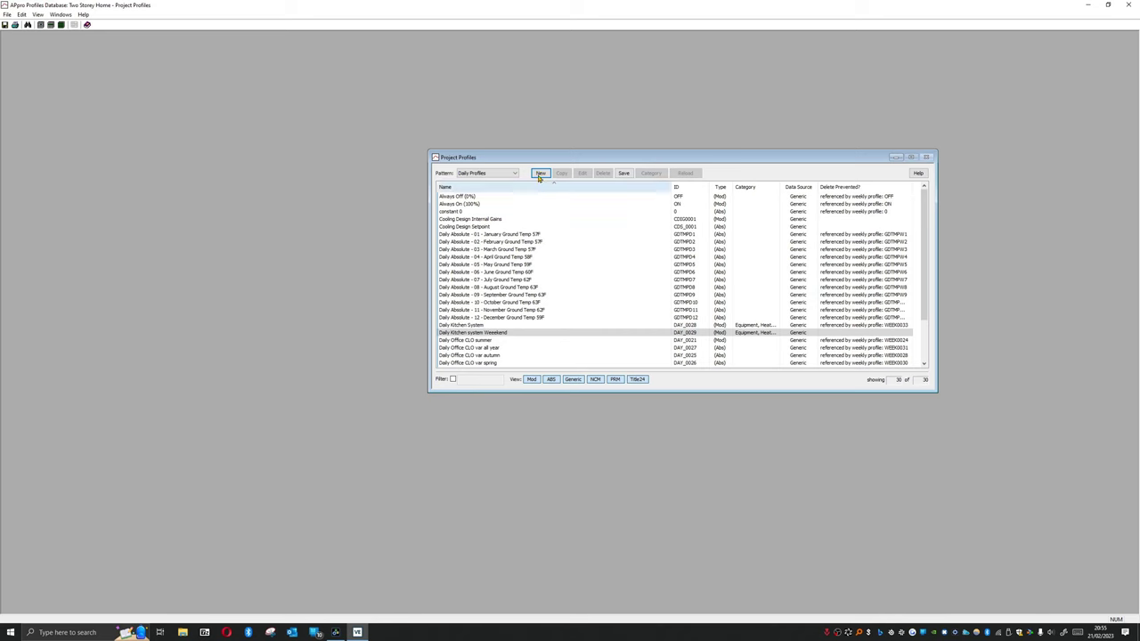
Step: Switch the project profiles list to weekly profiles and open Weekly Kitchen System for editing
left_click(499, 173)
left_click(485, 189)
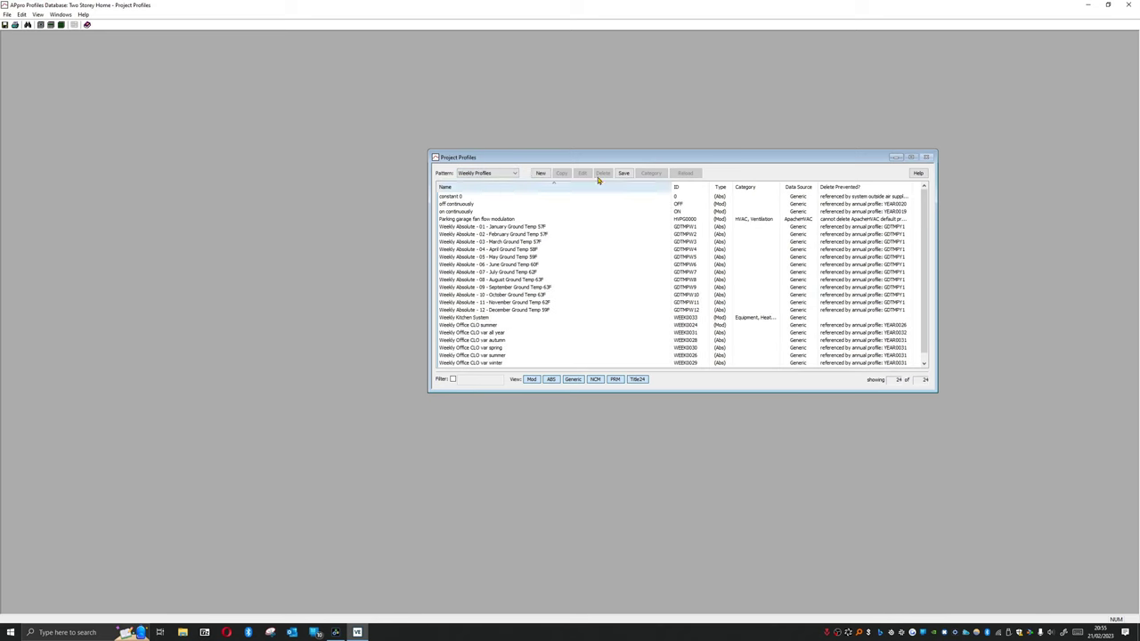
left_click_drag(577, 157, 255, 158)
left_click(175, 319)
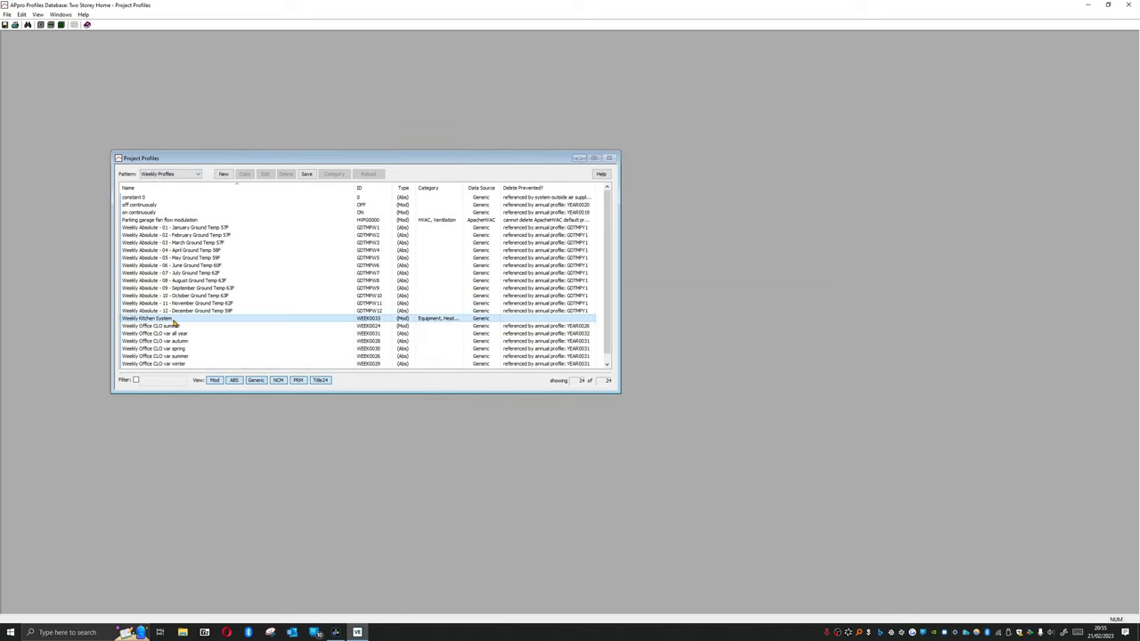
double_click(175, 323)
Step: Try assigning the weekend kitchen profile DAY_0029 to Saturday, and set all days back to Daily Kitchen System DAY_0028
left_click(166, 239)
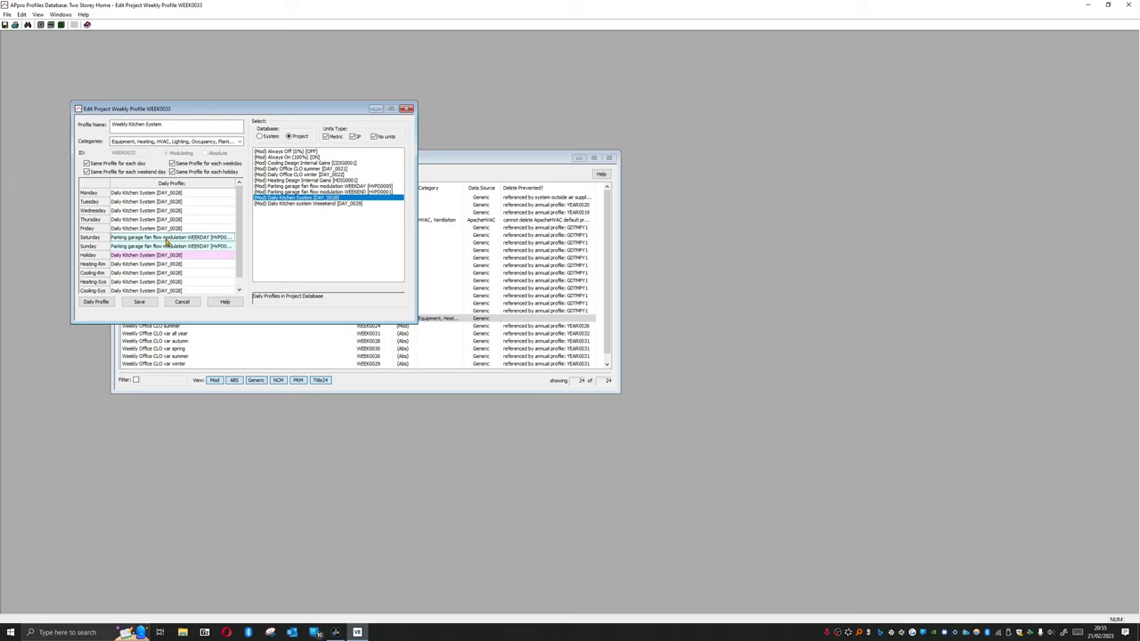
left_click(300, 204)
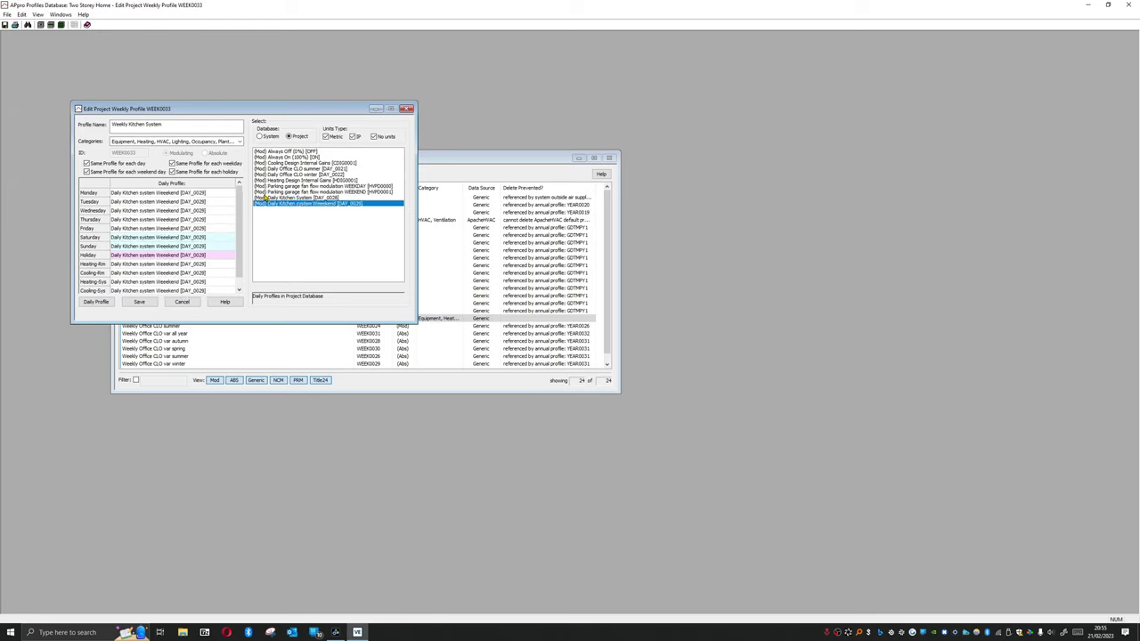
left_click(296, 198)
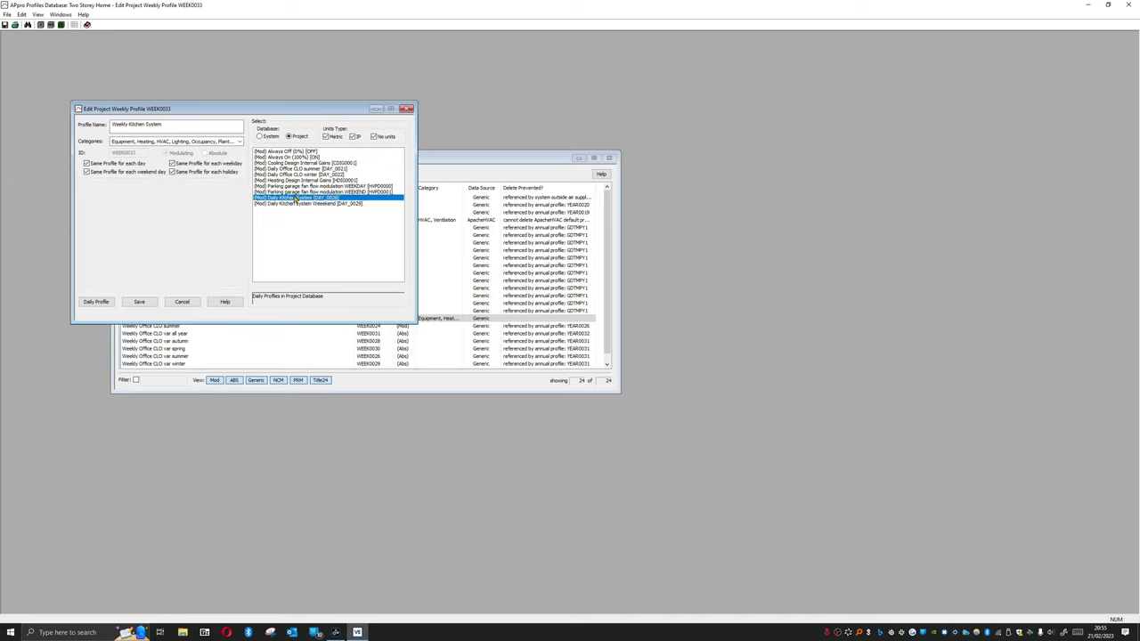
Step: Keep only the same-profile option for weekend days enabled and assign the weekend kitchen profile DAY_0029 to Saturday and Sunday
left_click(158, 237)
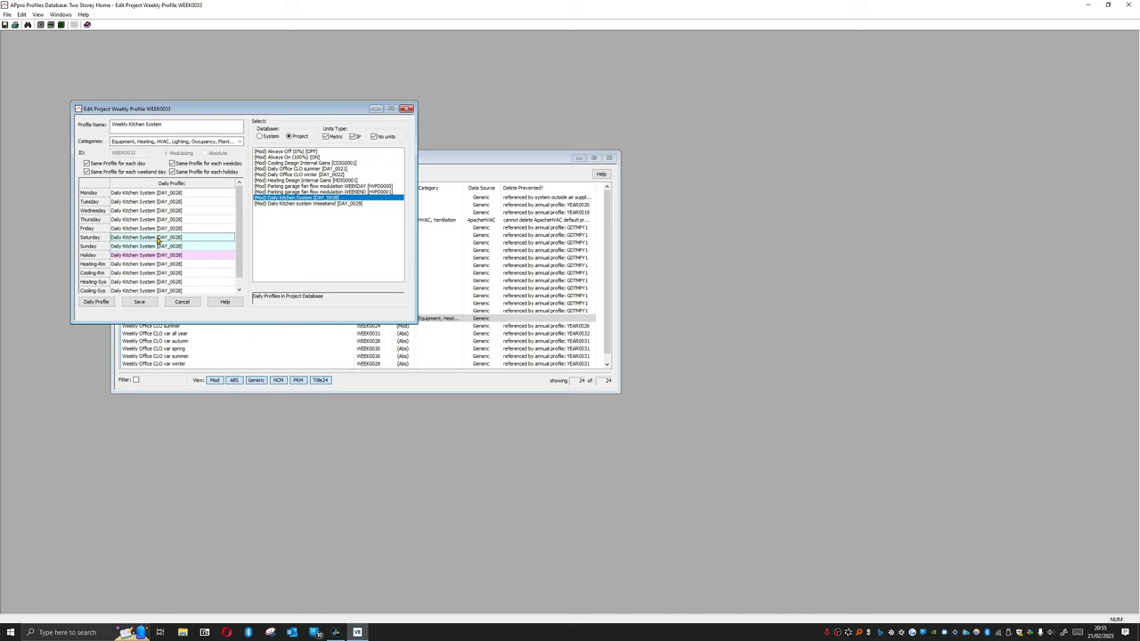
left_click(114, 164)
left_click(127, 171)
left_click(147, 246)
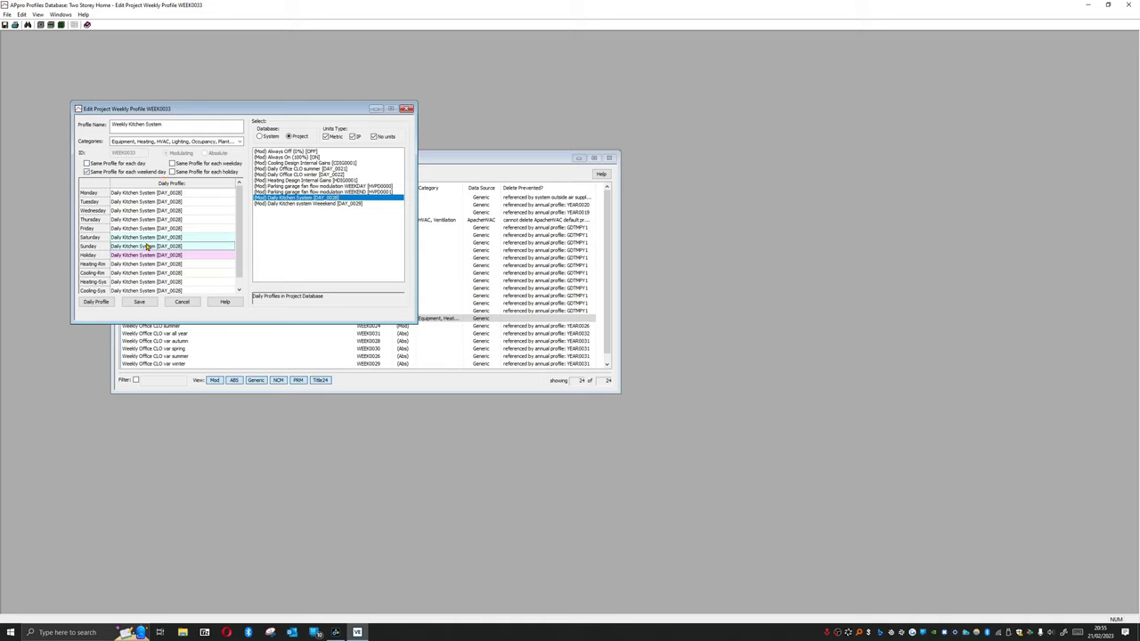
left_click(323, 204)
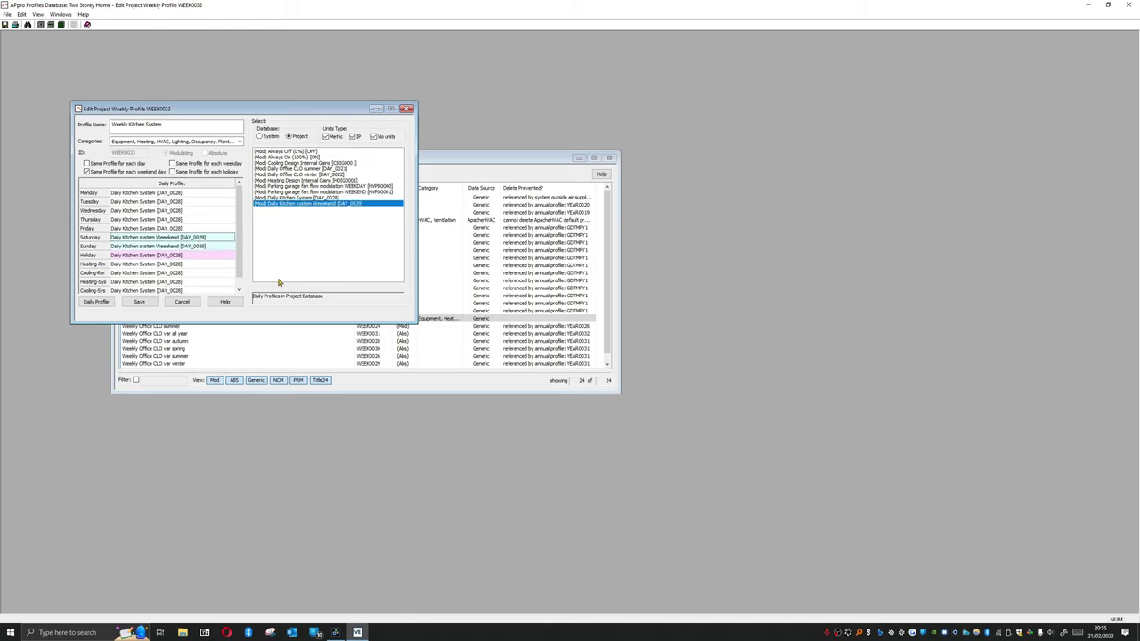
Step: Assign the weekend kitchen profile DAY_0029 to the Holiday row and save the weekly profile
scroll(150, 267, "down", 1)
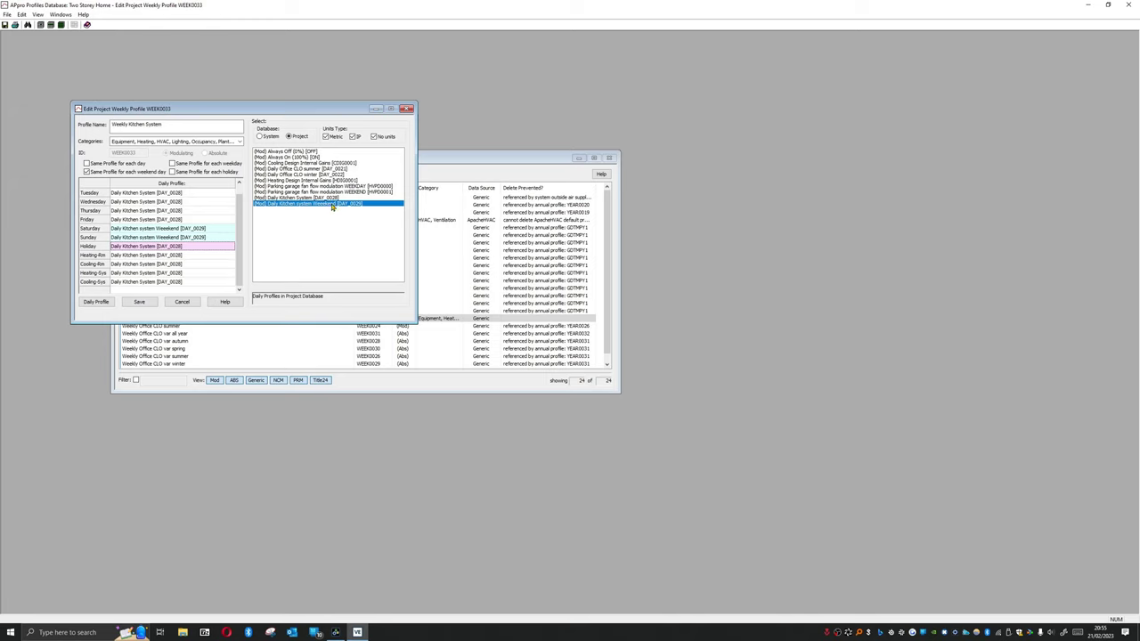
scroll(272, 265, "up", 1)
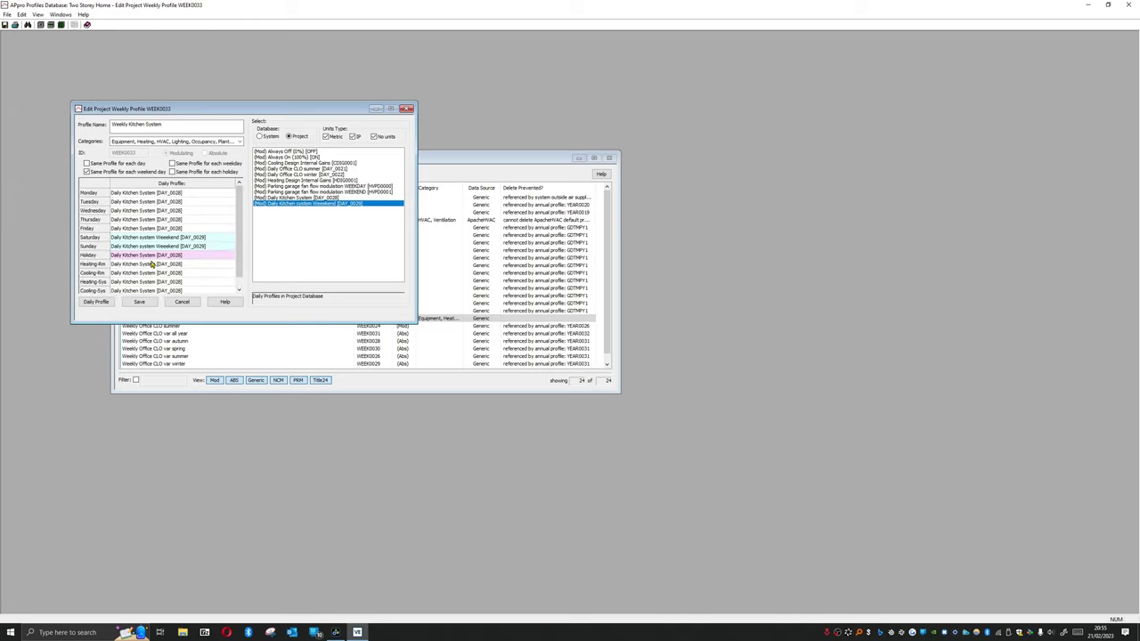
left_click_drag(313, 206, 156, 258)
left_click_drag(323, 204, 165, 194)
left_click_drag(309, 203, 166, 262)
scroll(166, 248, "down", 1)
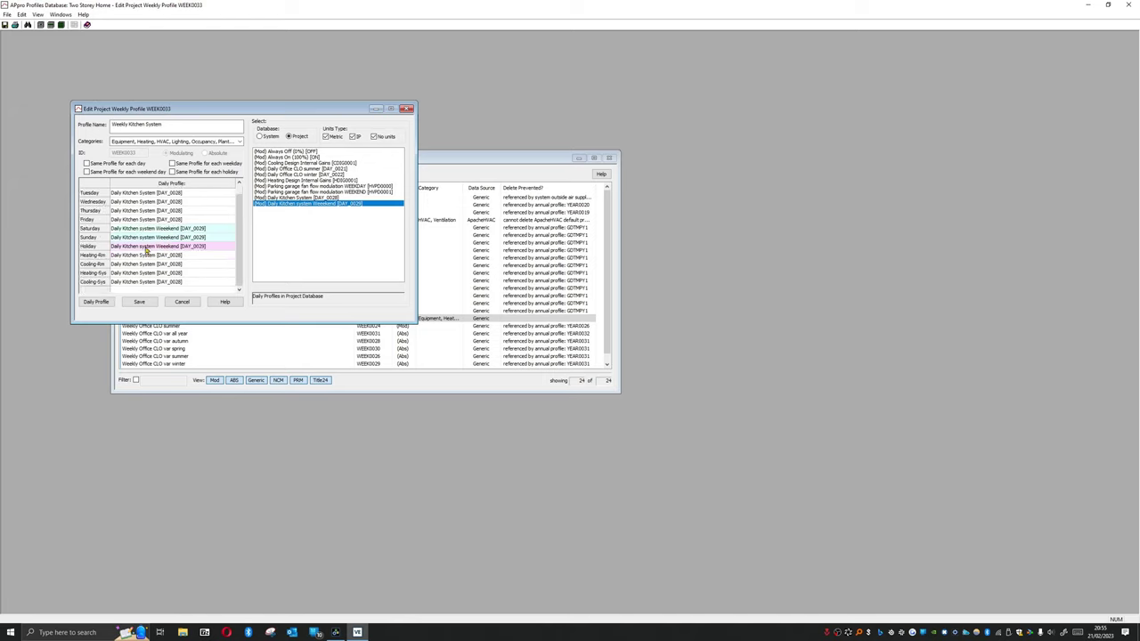
left_click(138, 303)
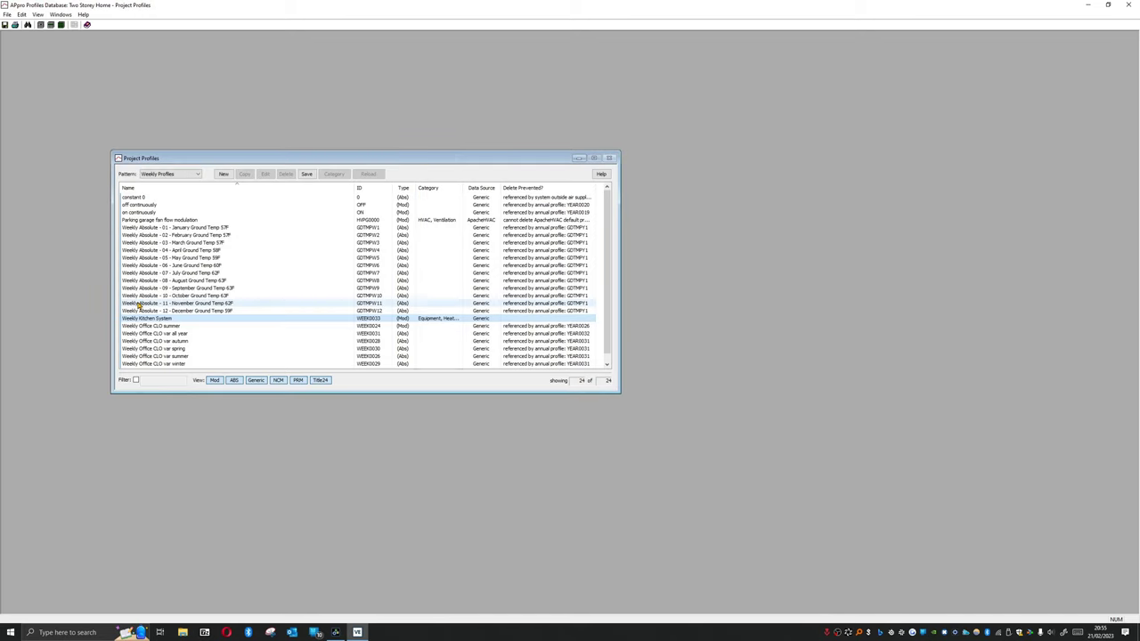
Step: Switch the project profiles list to annual profiles
left_click(183, 175)
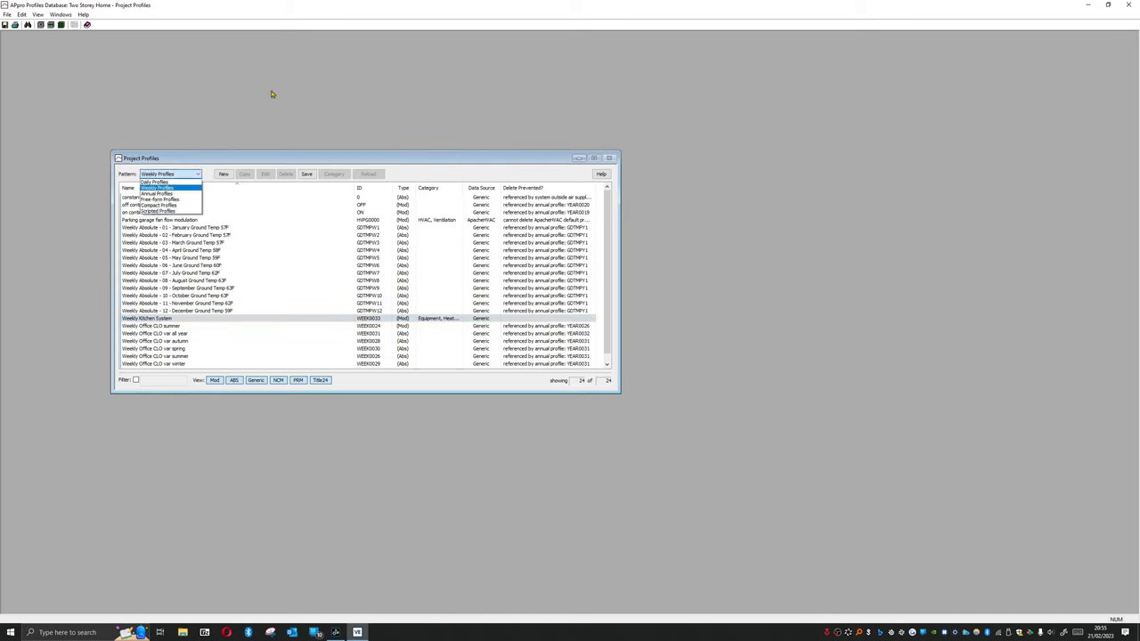
left_click(157, 193)
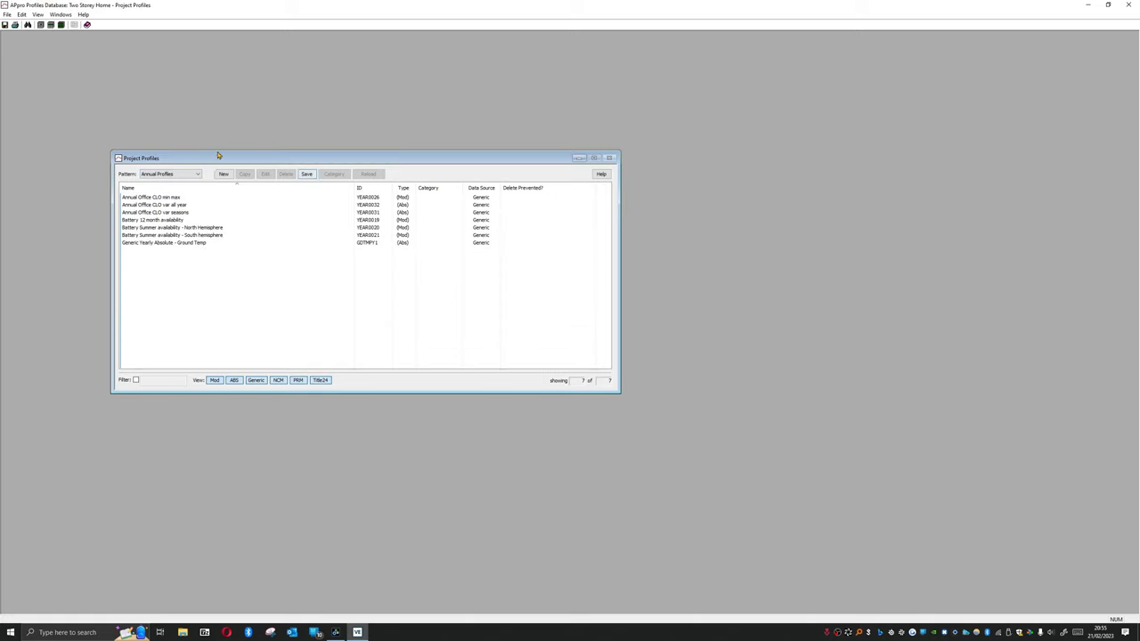